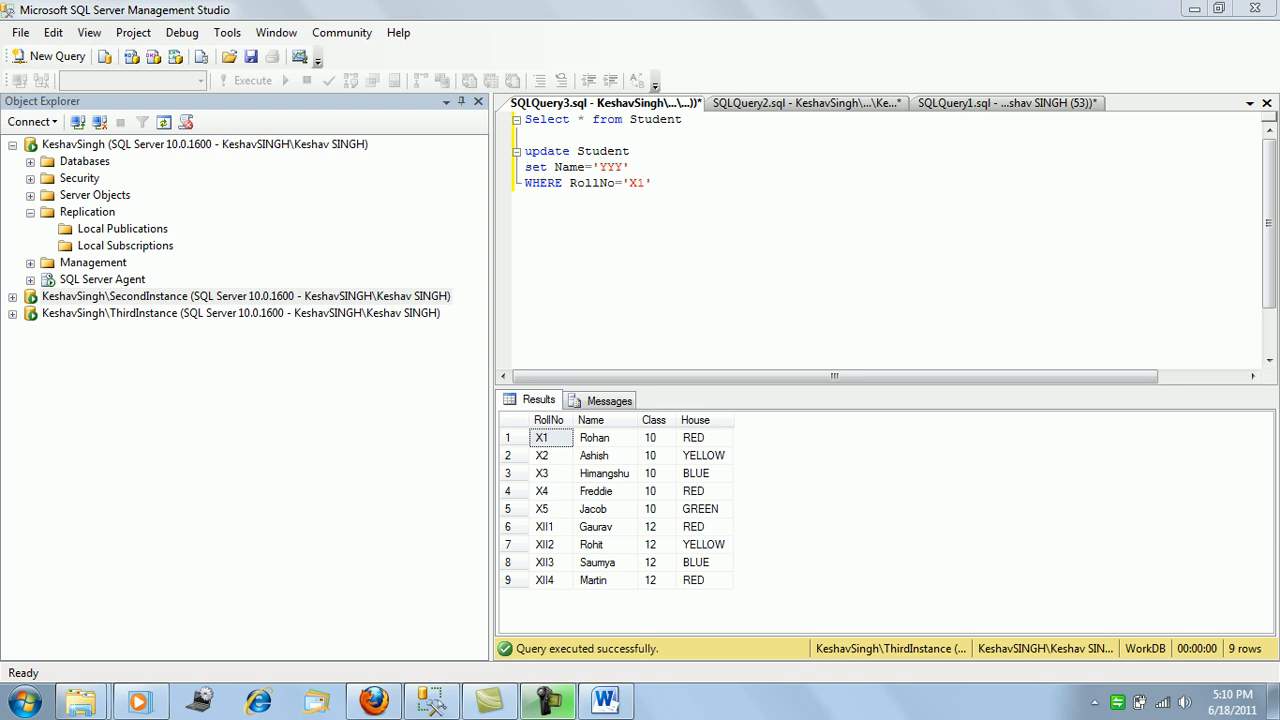
Expand Databases > TestDB, then run only the Select * from Student query in the SQLQuery2 script.
click(30, 162)
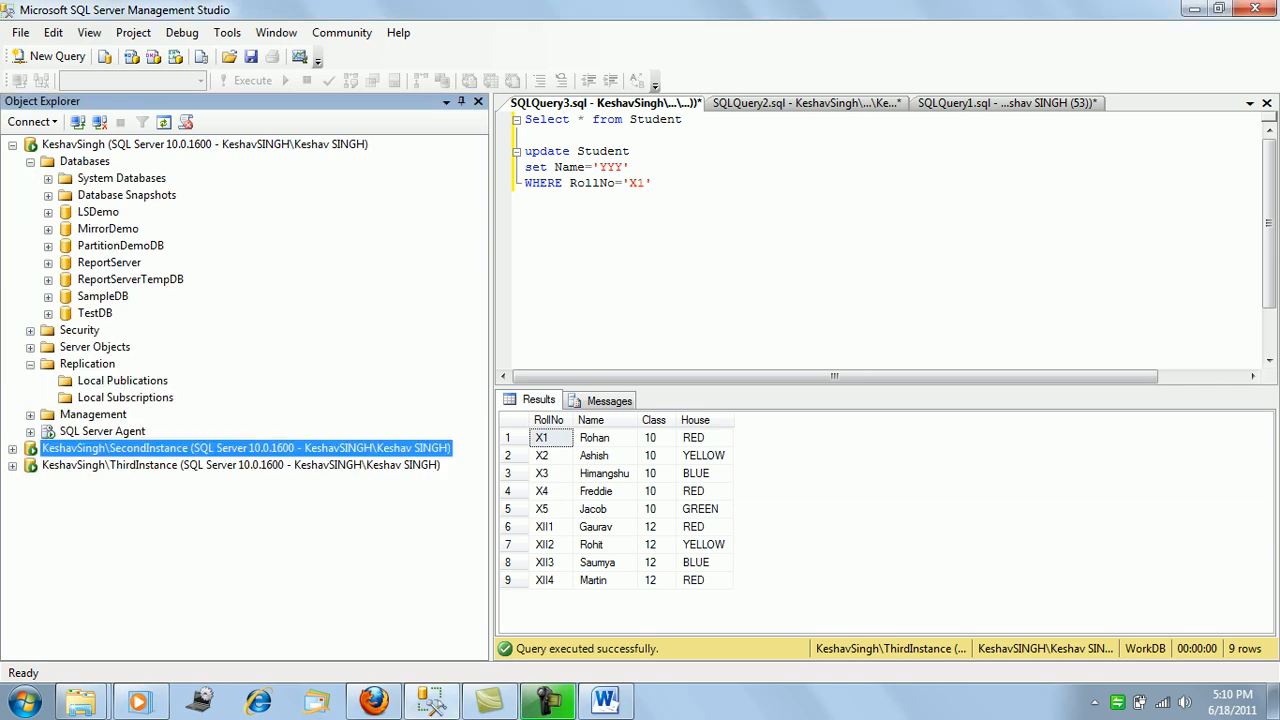
click(48, 314)
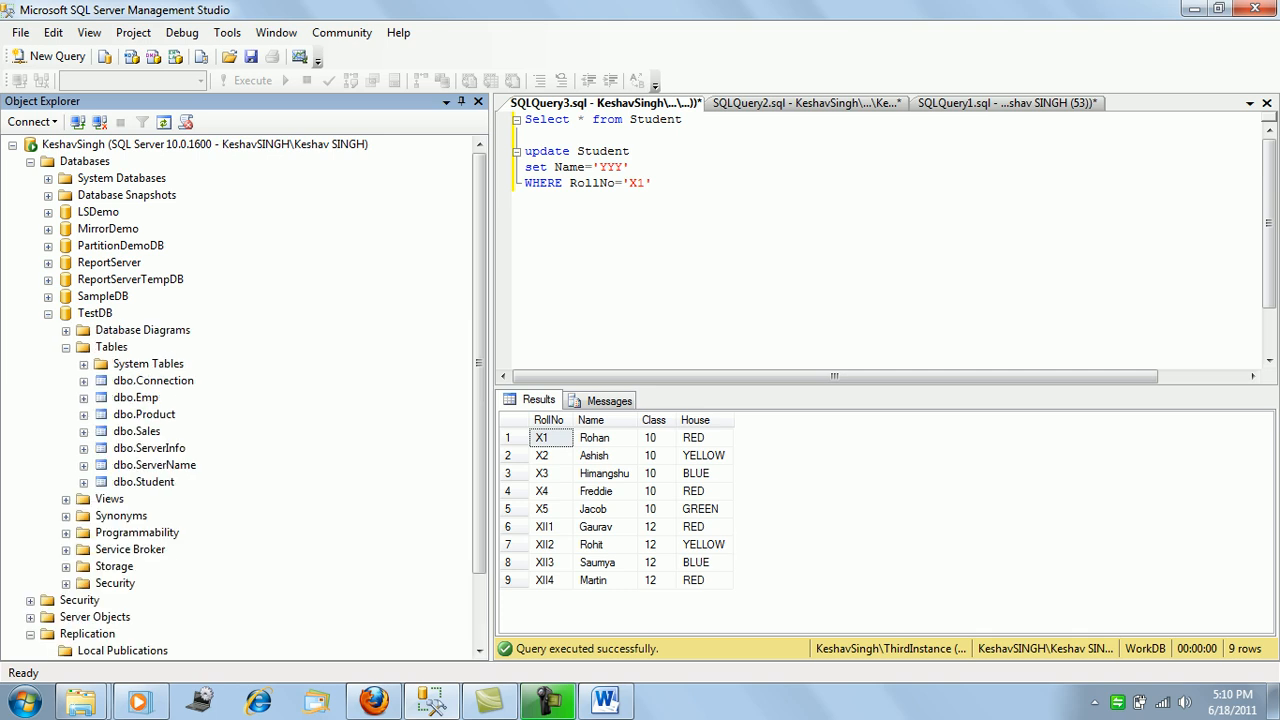
click(653, 183)
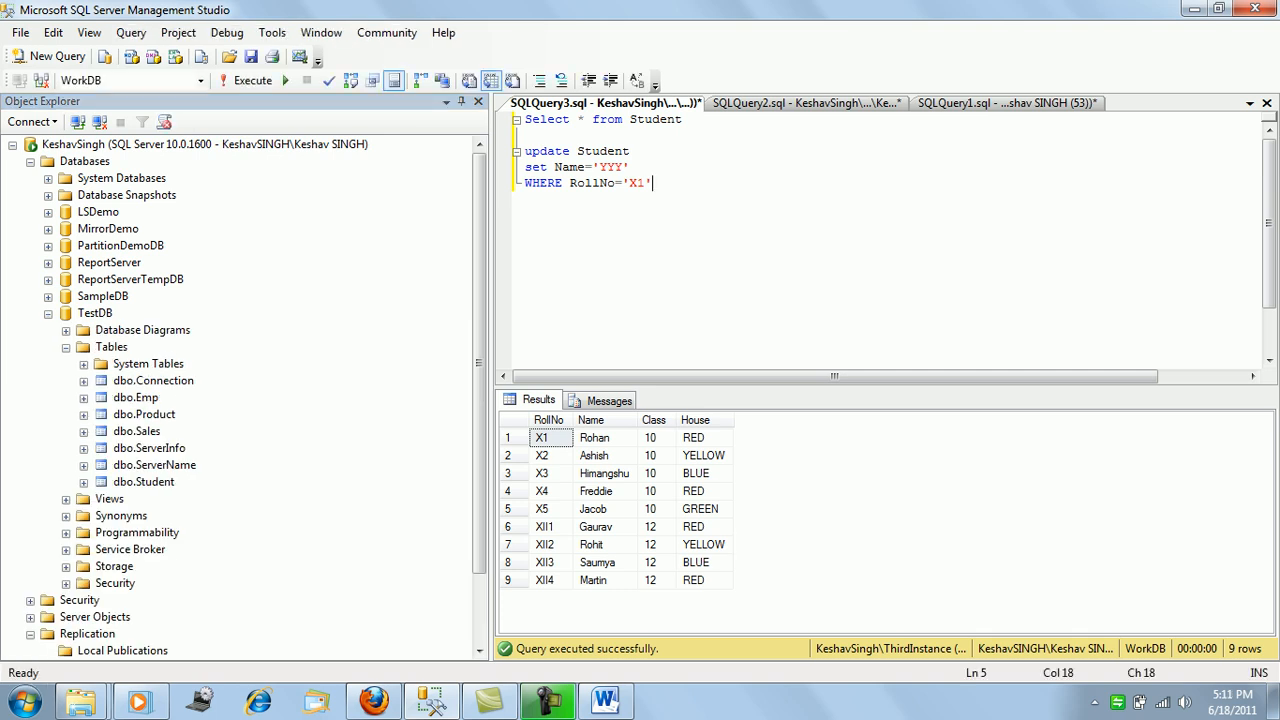
key(ctrl+Tab)
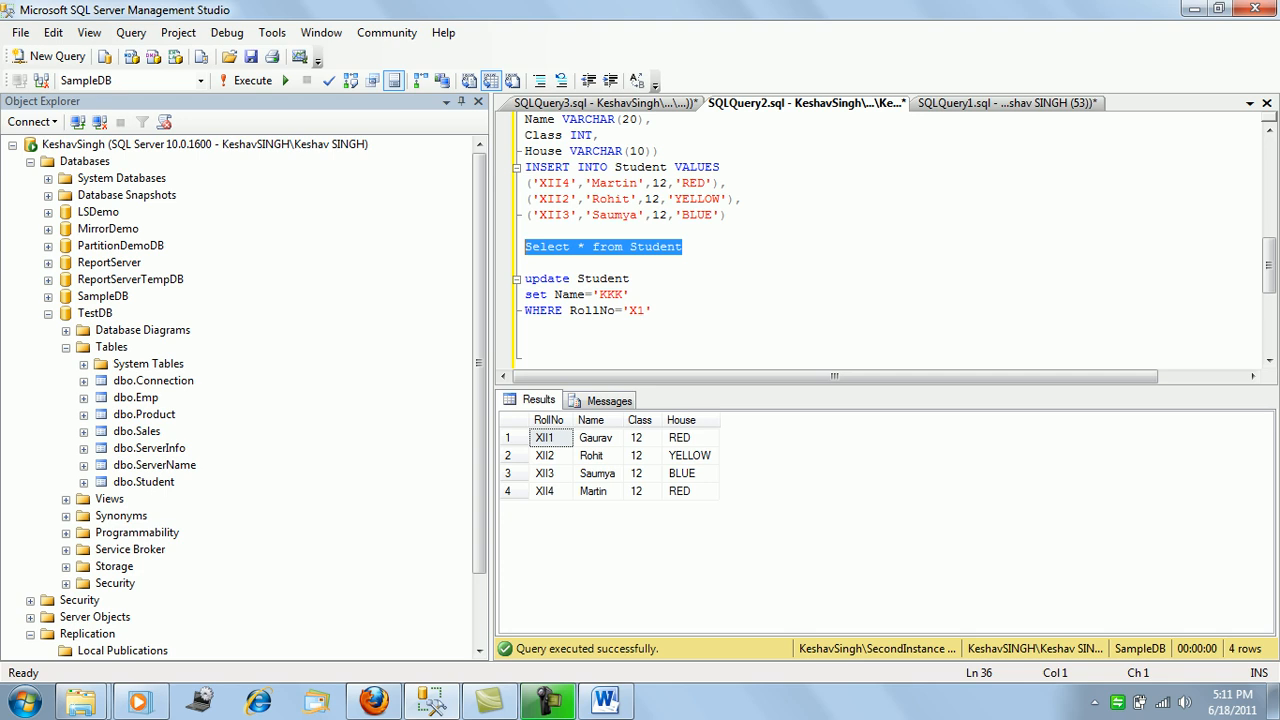
drag(525, 294, 630, 294)
click(684, 247)
drag(684, 247, 525, 247)
key(F5)
Show the TestDB script's Student query with its five rows and collapse the Databases tree.
click(1007, 103)
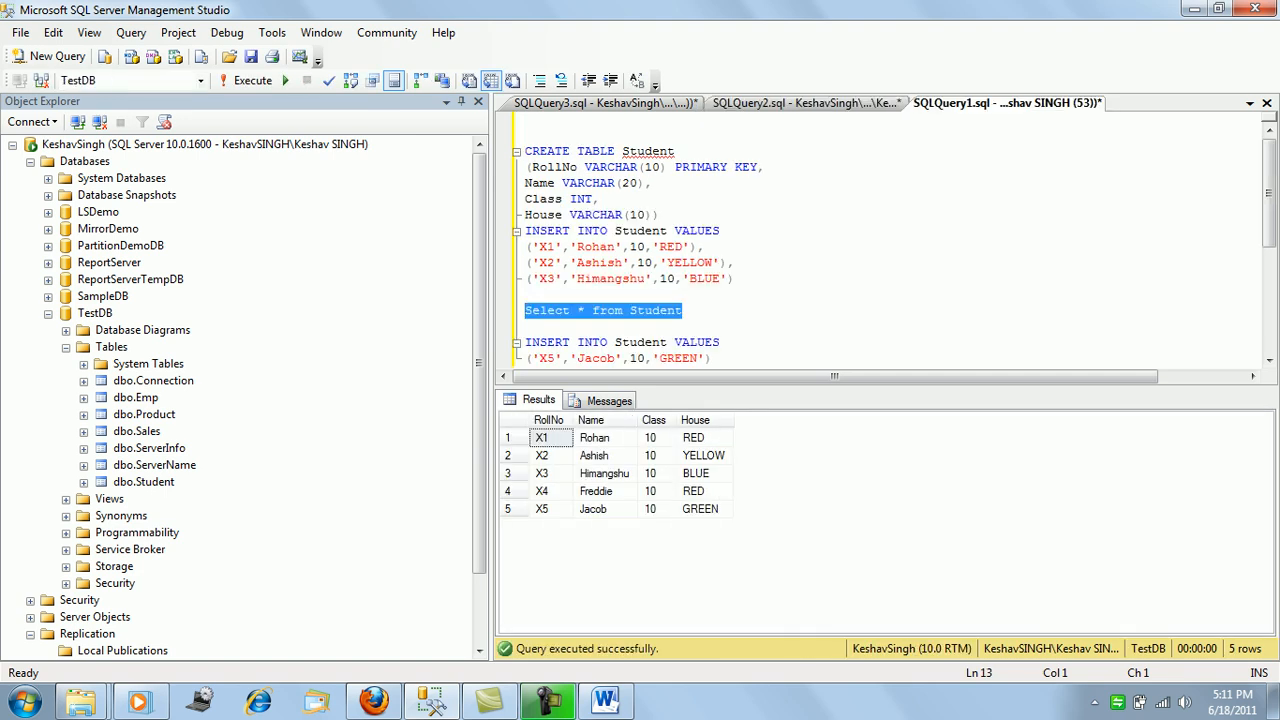
drag(684, 311, 525, 311)
click(48, 314)
click(30, 162)
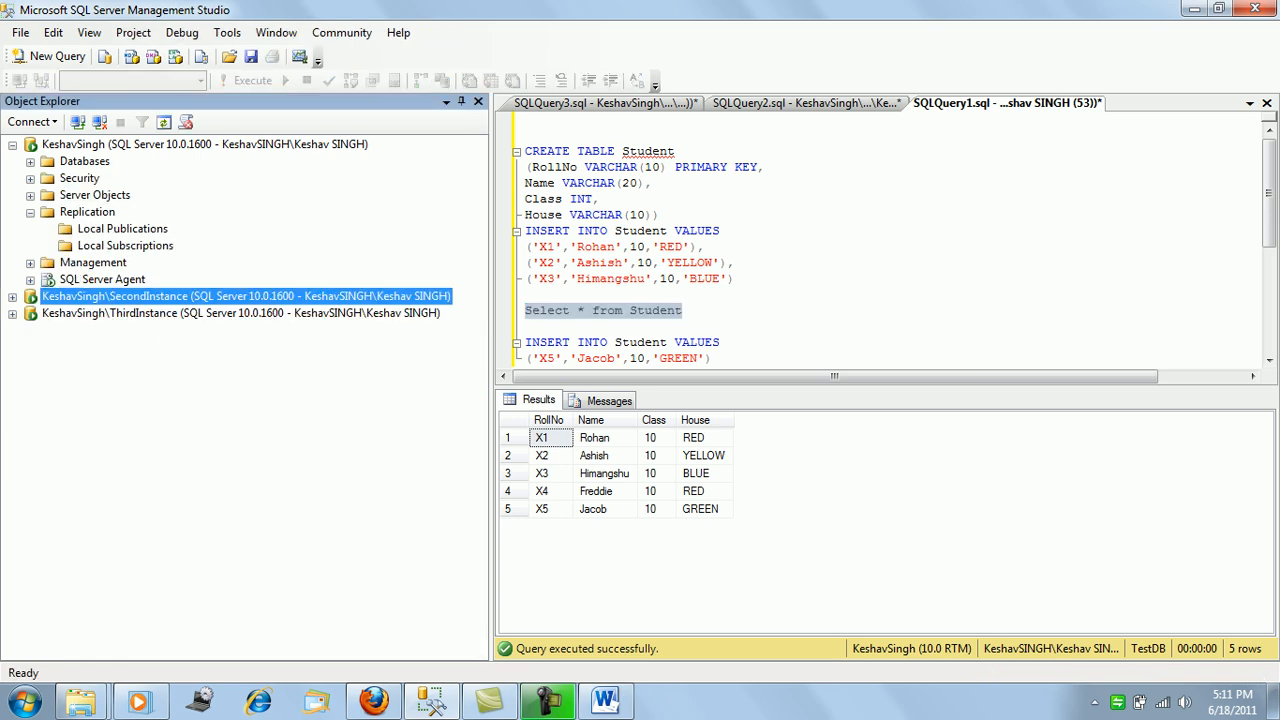
right_click(98, 210)
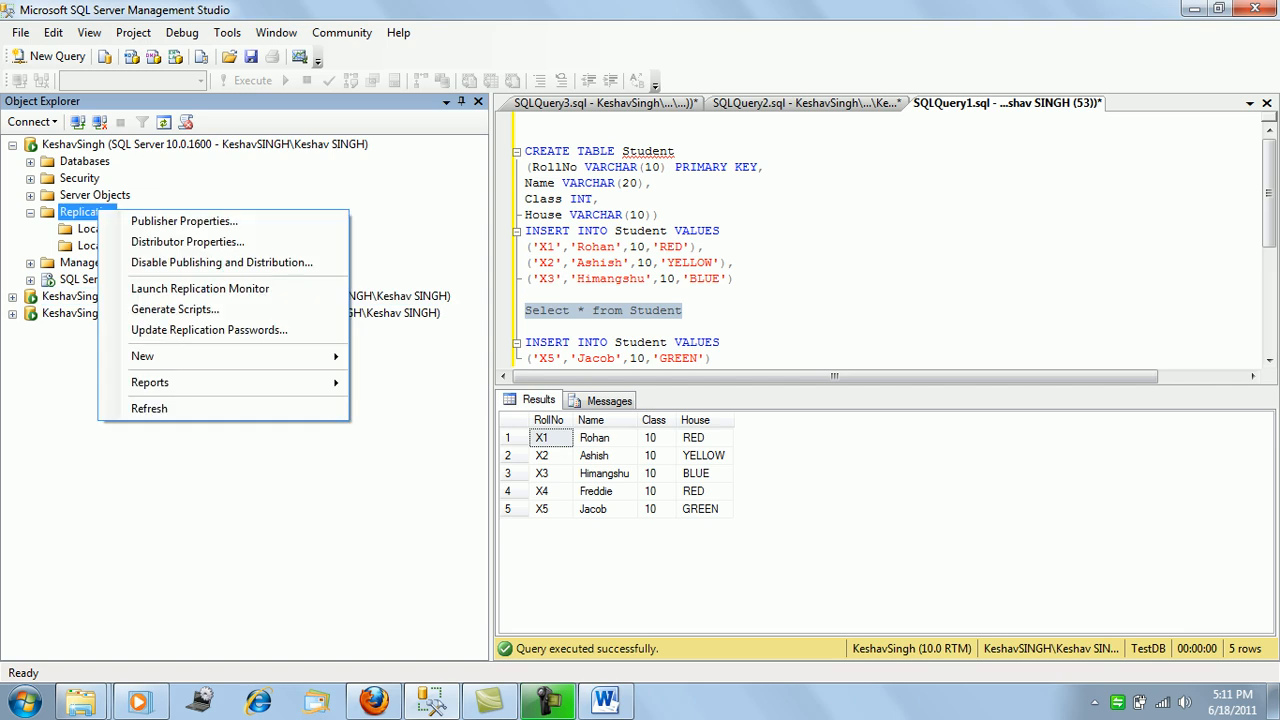
right_click(80, 229)
click(155, 242)
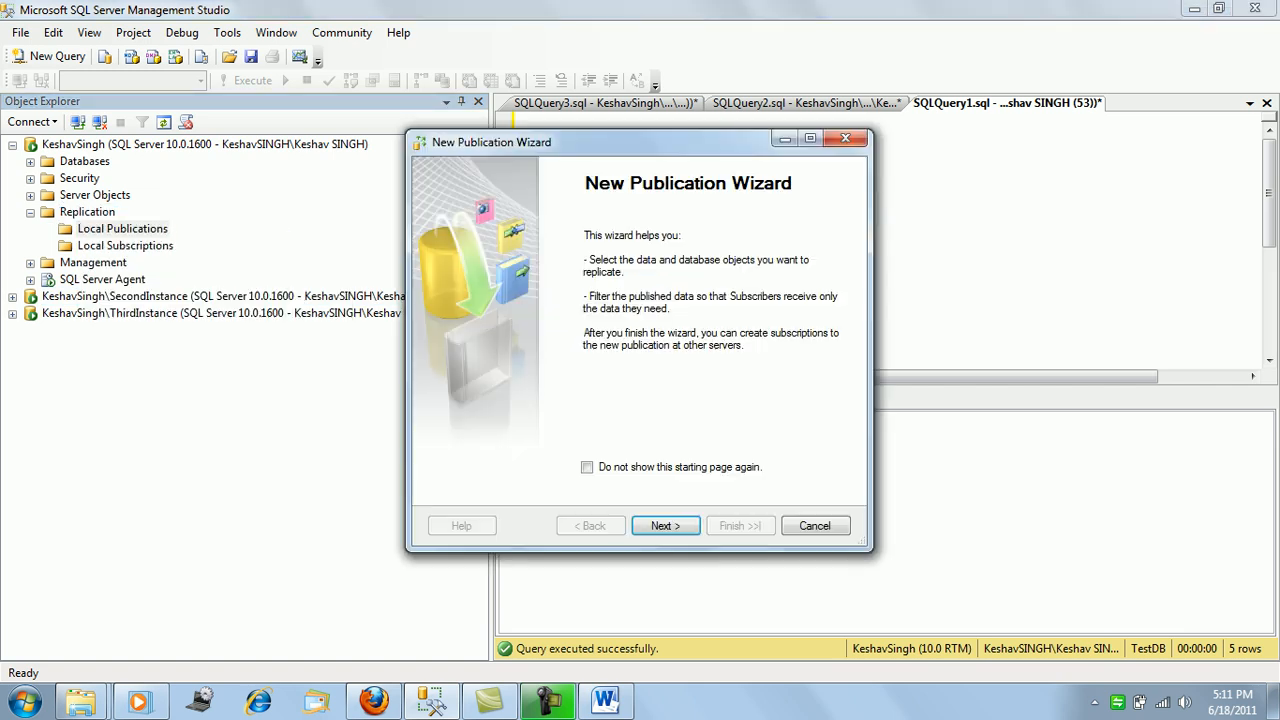
click(666, 526)
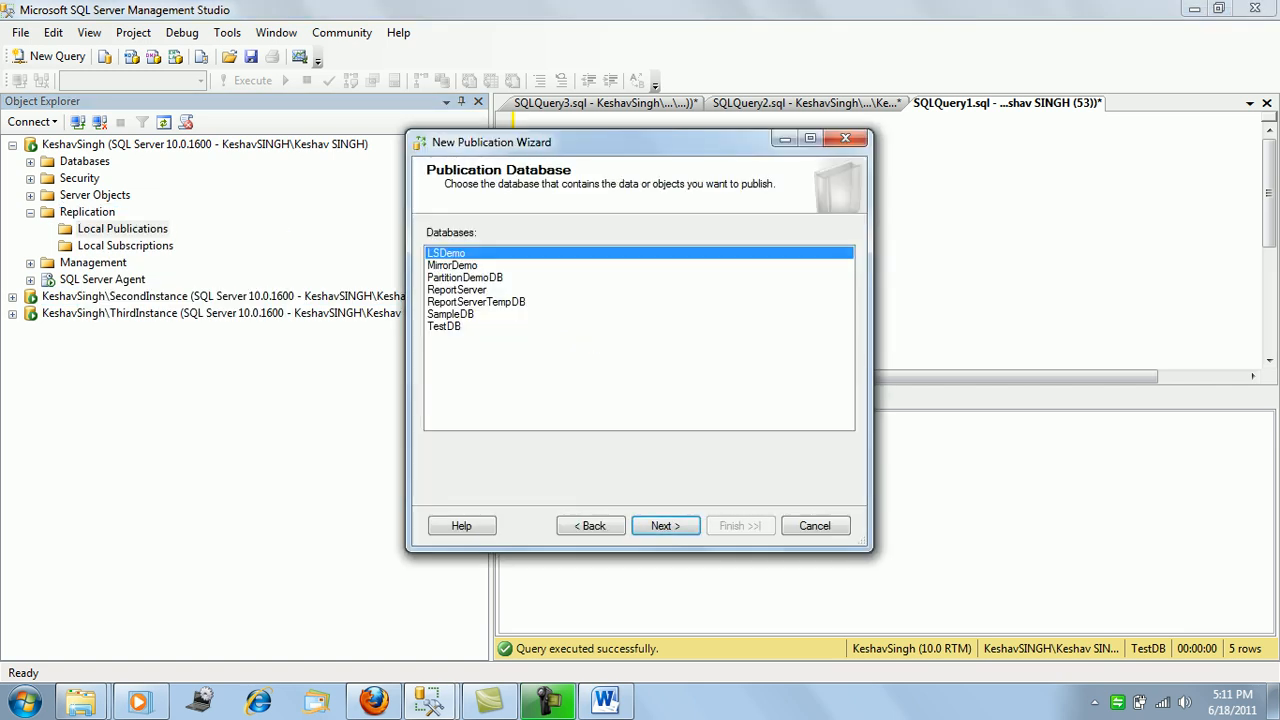
click(815, 526)
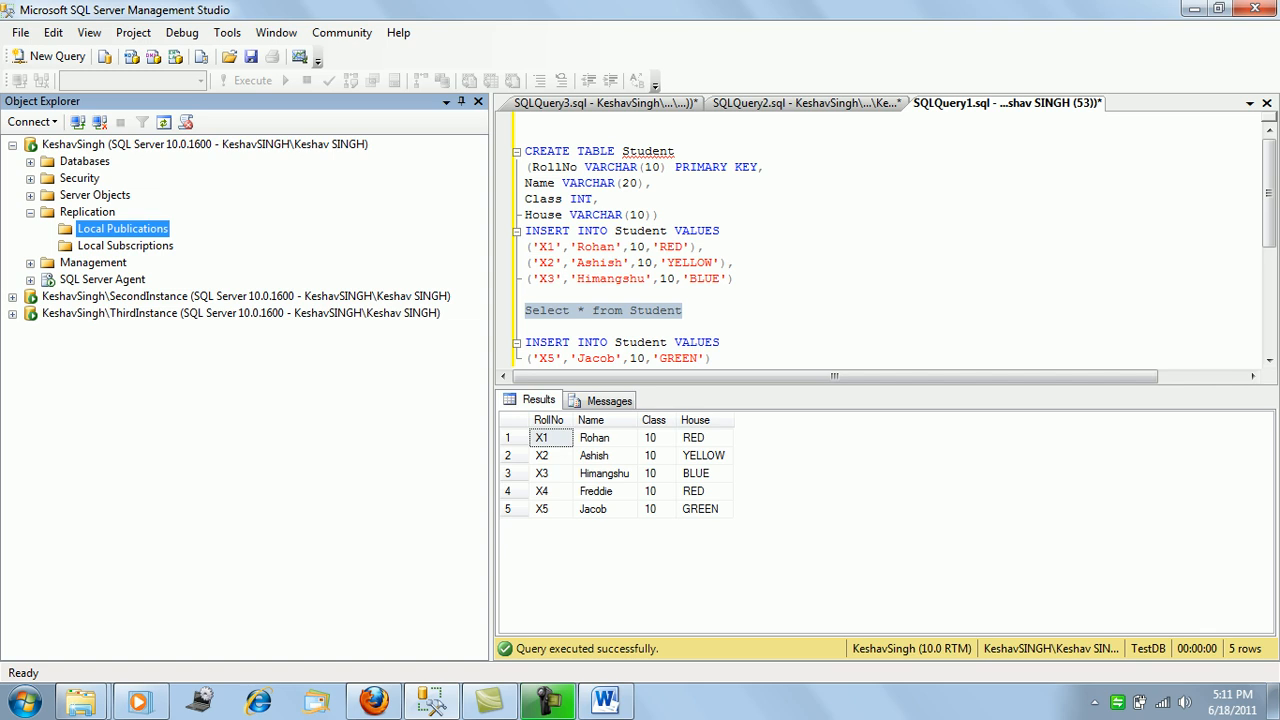
Expand the first instance's Management folder and view the Distributed Transaction Coordinator's options.
click(30, 213)
click(30, 196)
click(30, 196)
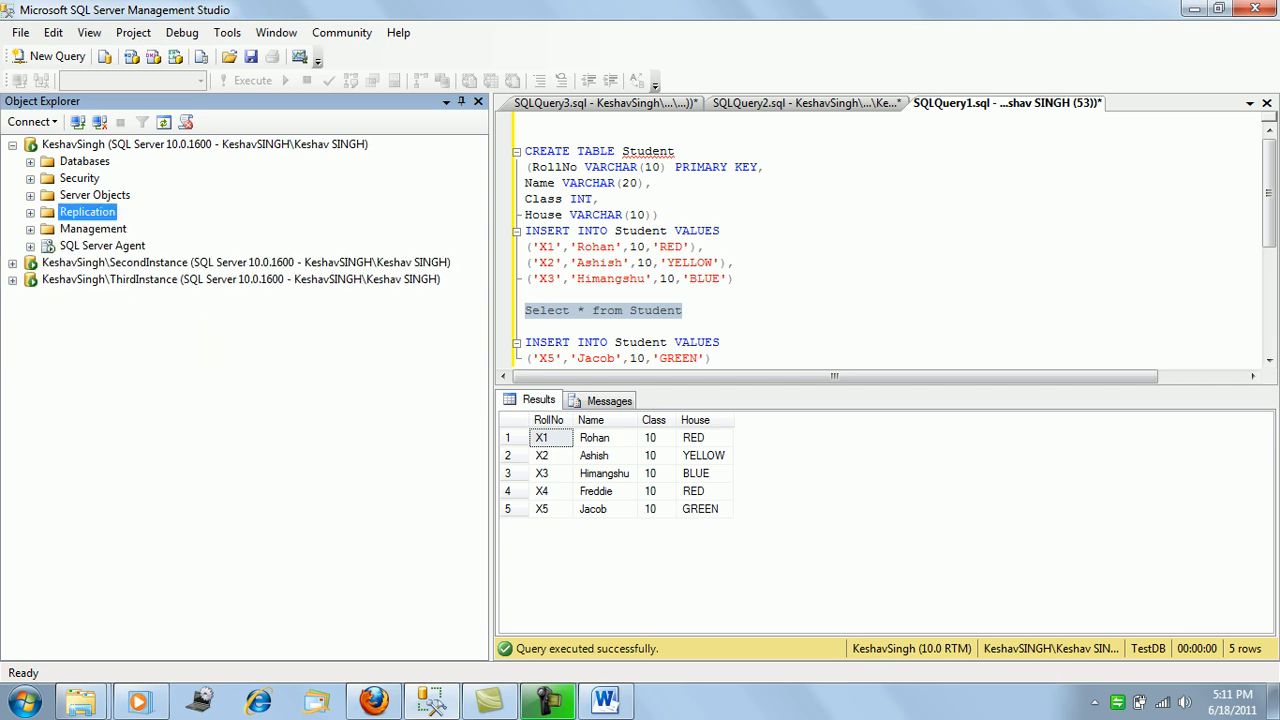
click(30, 229)
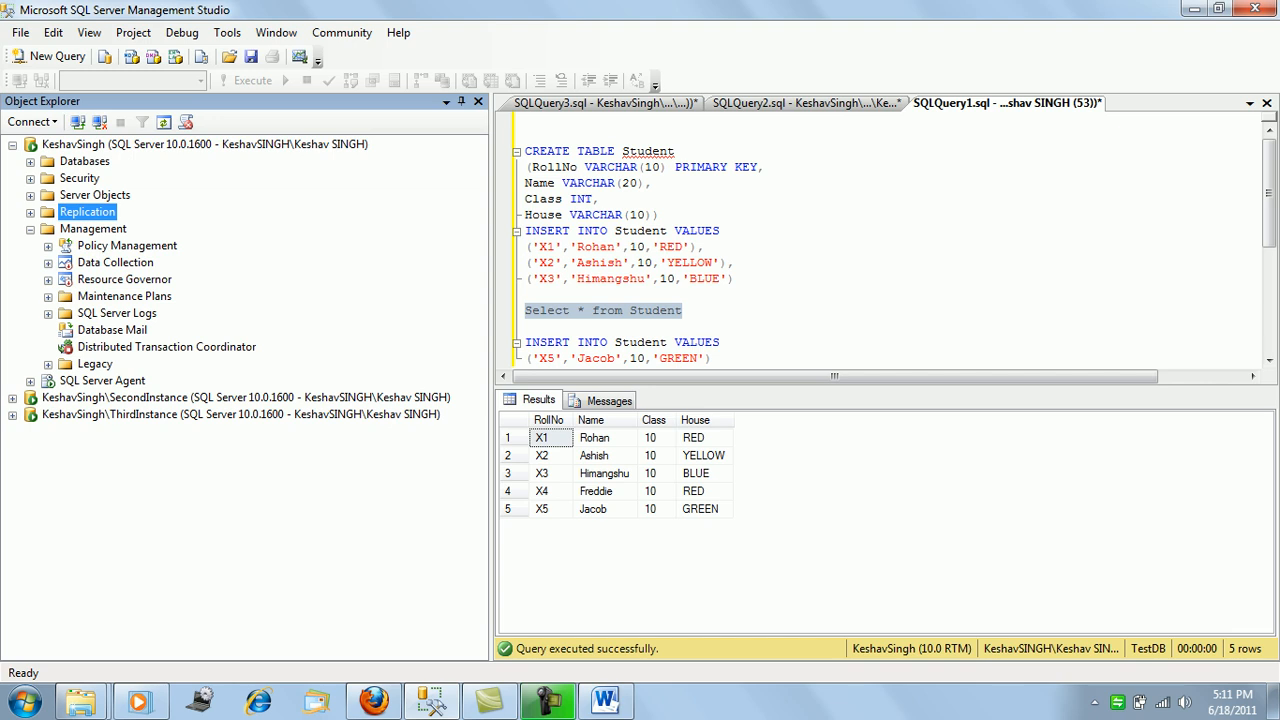
right_click(172, 346)
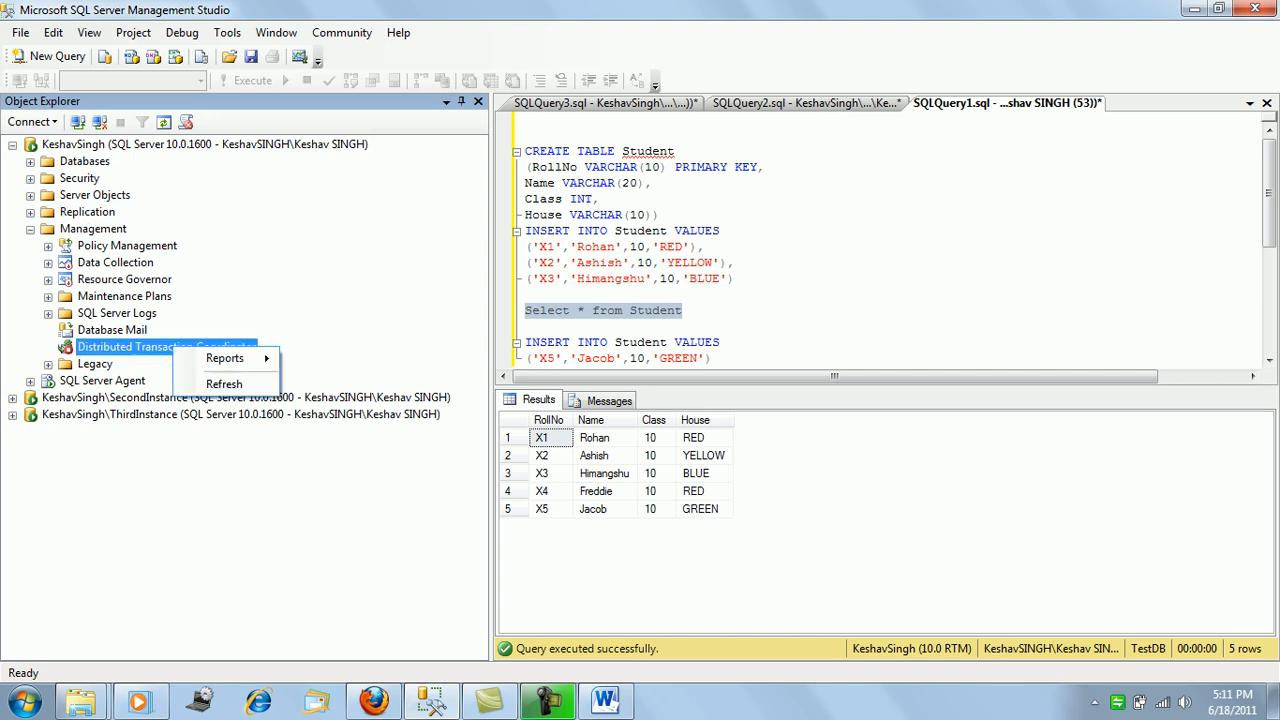
key(Escape)
Reveal the second instance's Distributed Transaction Coordinator under Management, then bring up the Start menu.
click(12, 398)
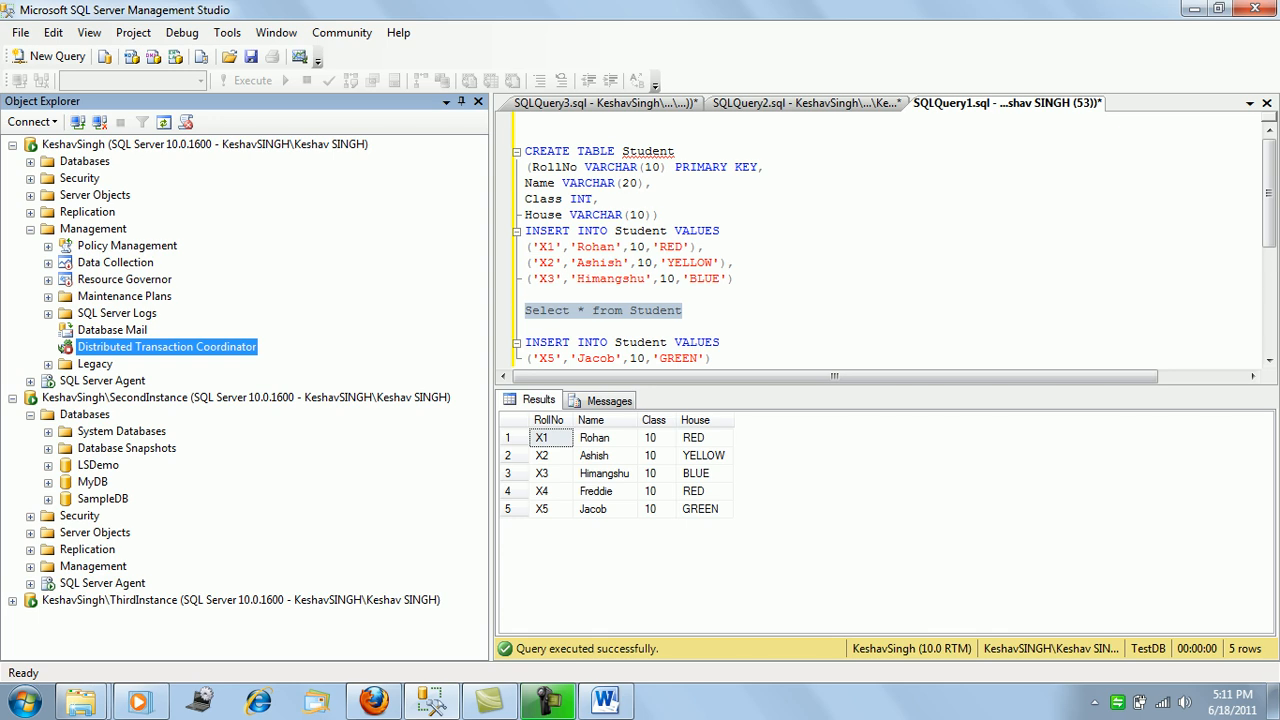
click(30, 567)
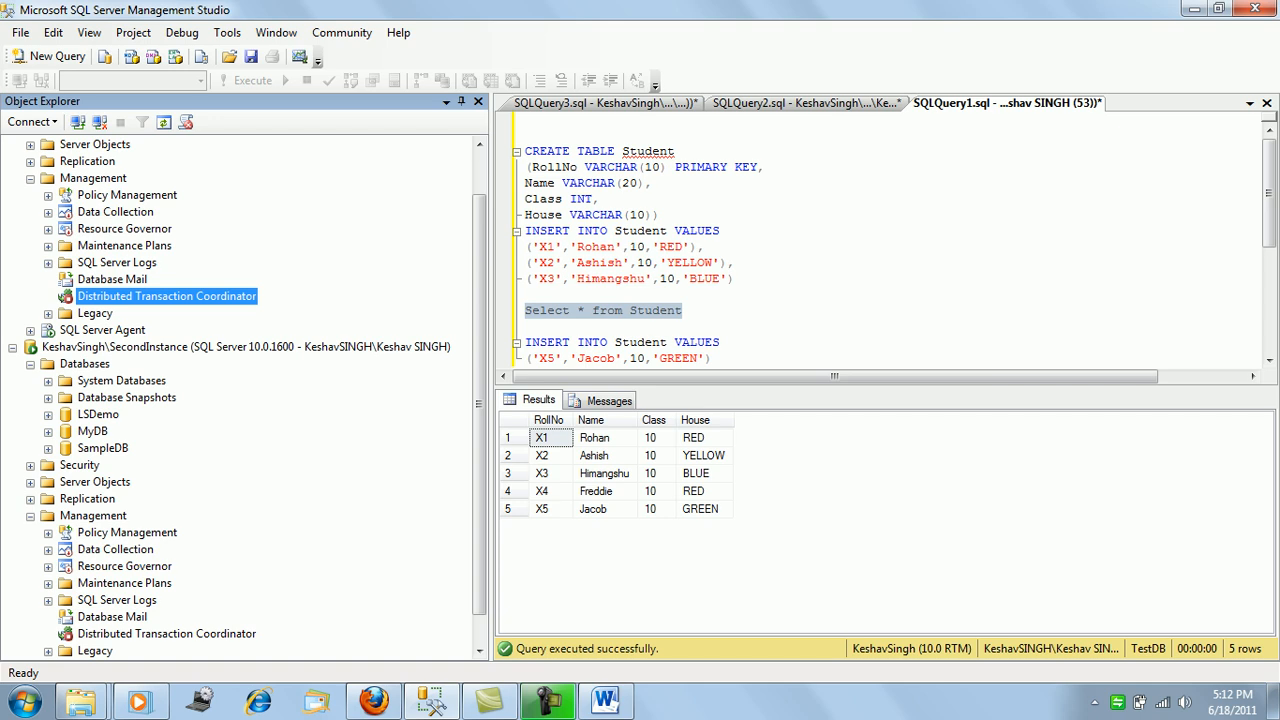
scroll(240, 400, down, 1)
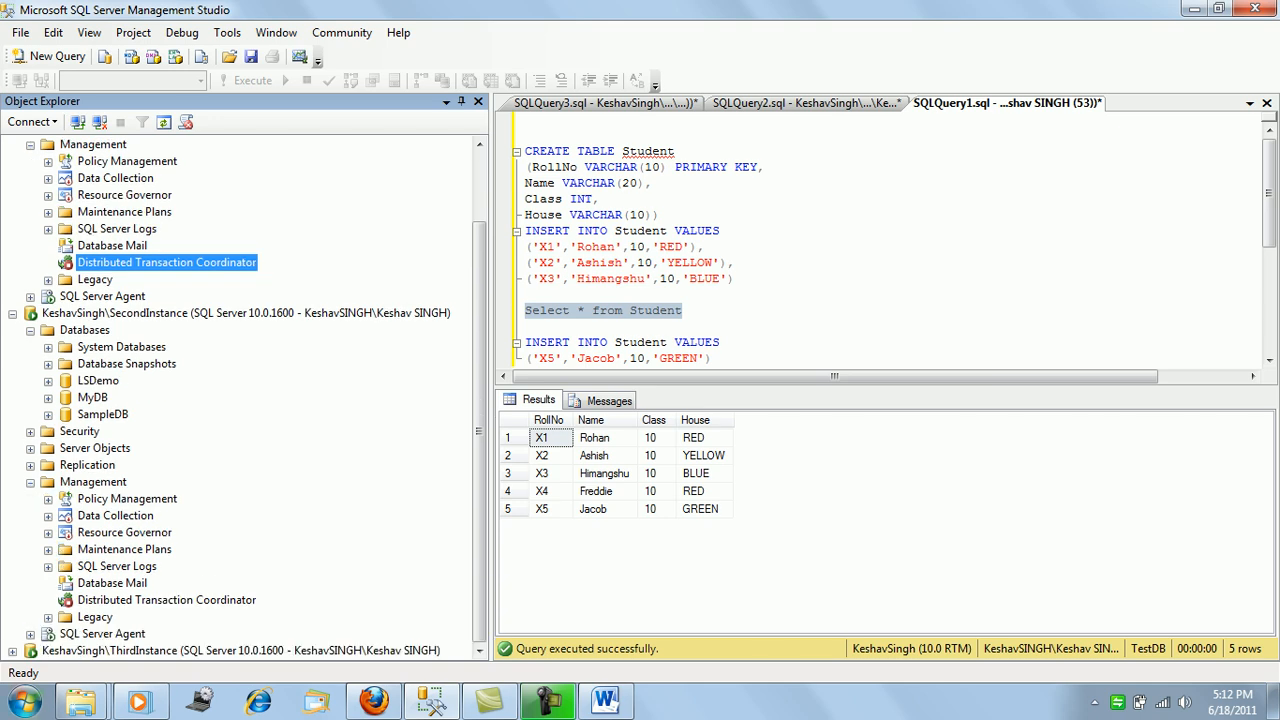
click(24, 702)
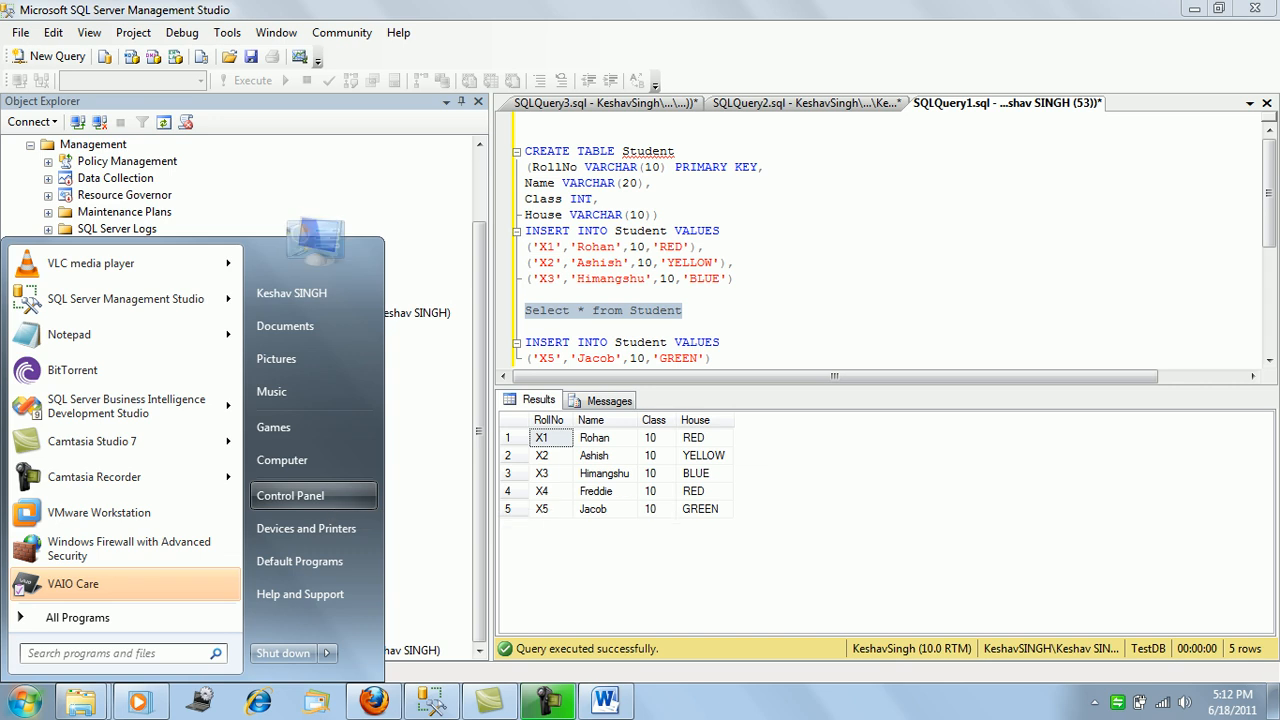
Open Control Panel and go to System and Security > Administrative Tools.
click(312, 496)
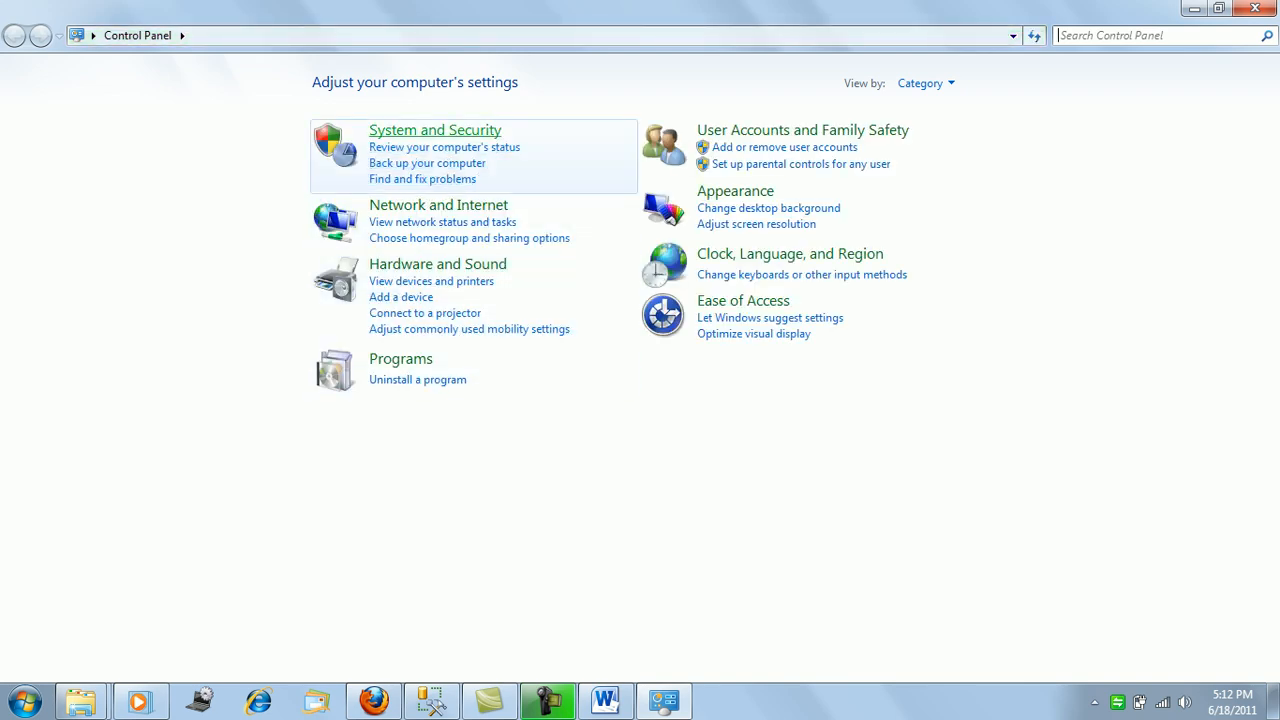
click(435, 130)
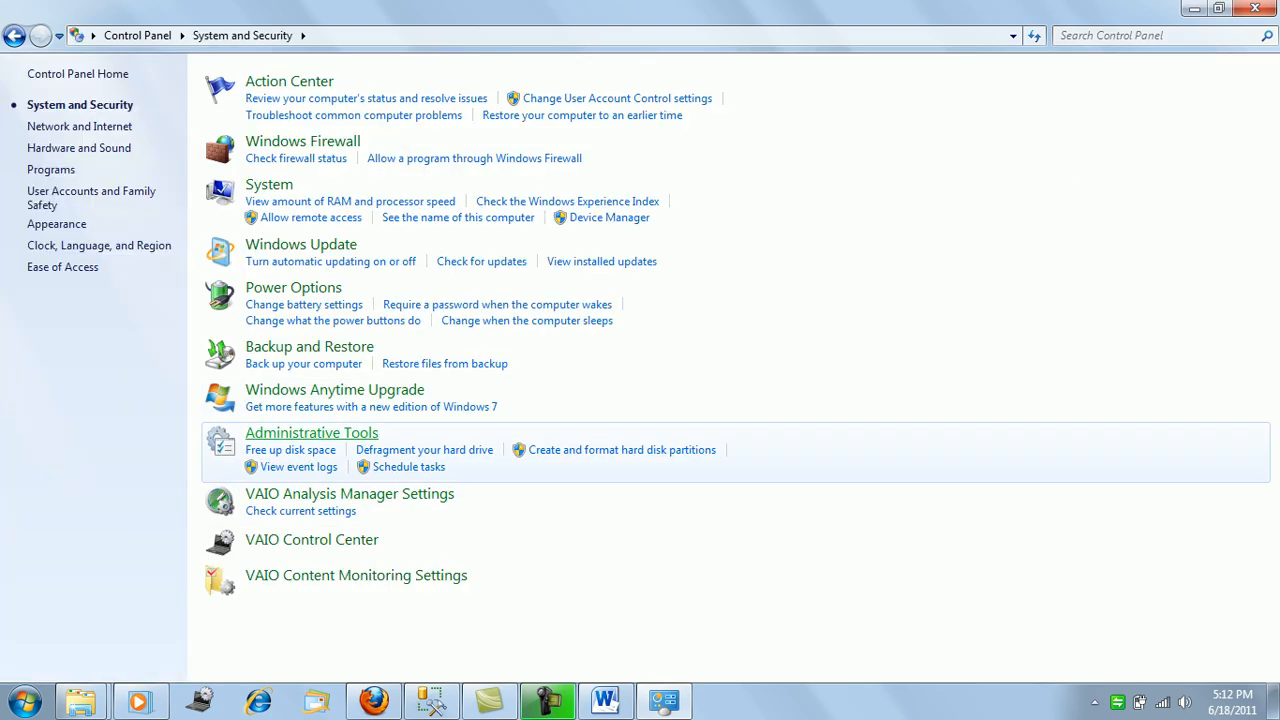
click(311, 432)
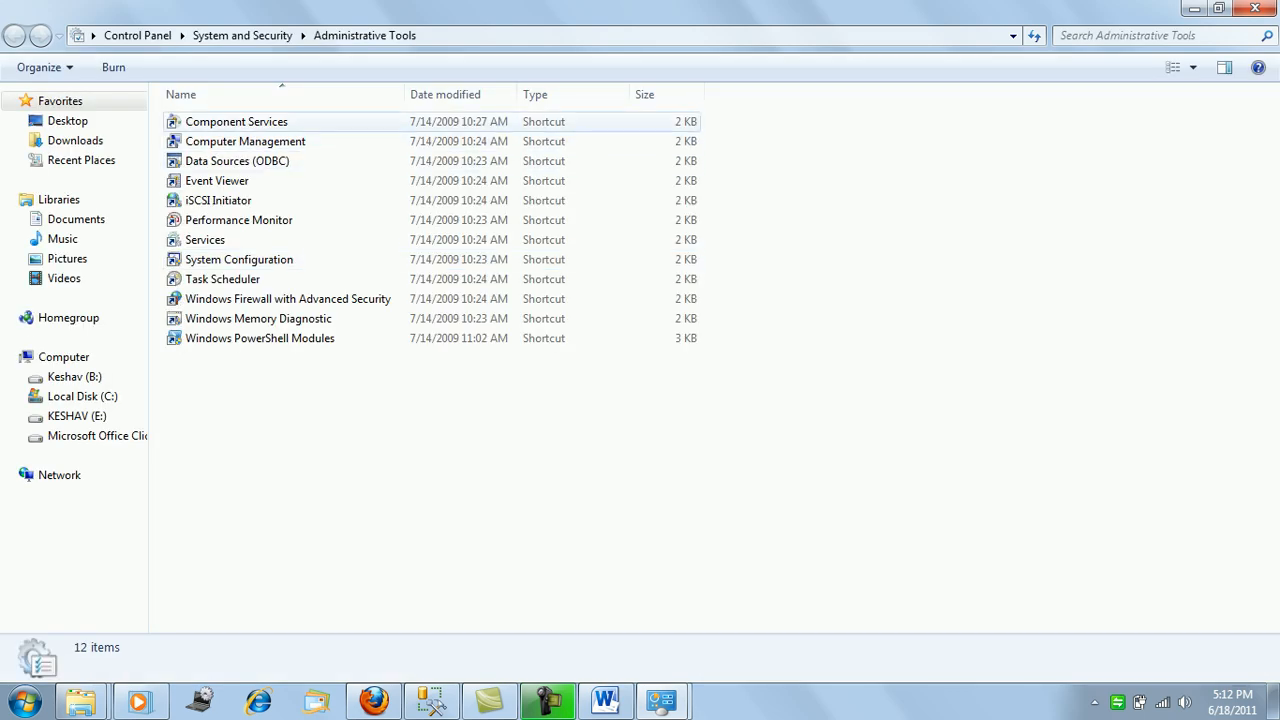
Launch Component Services from Administrative Tools and return to the Administrative Tools window.
click(240, 122)
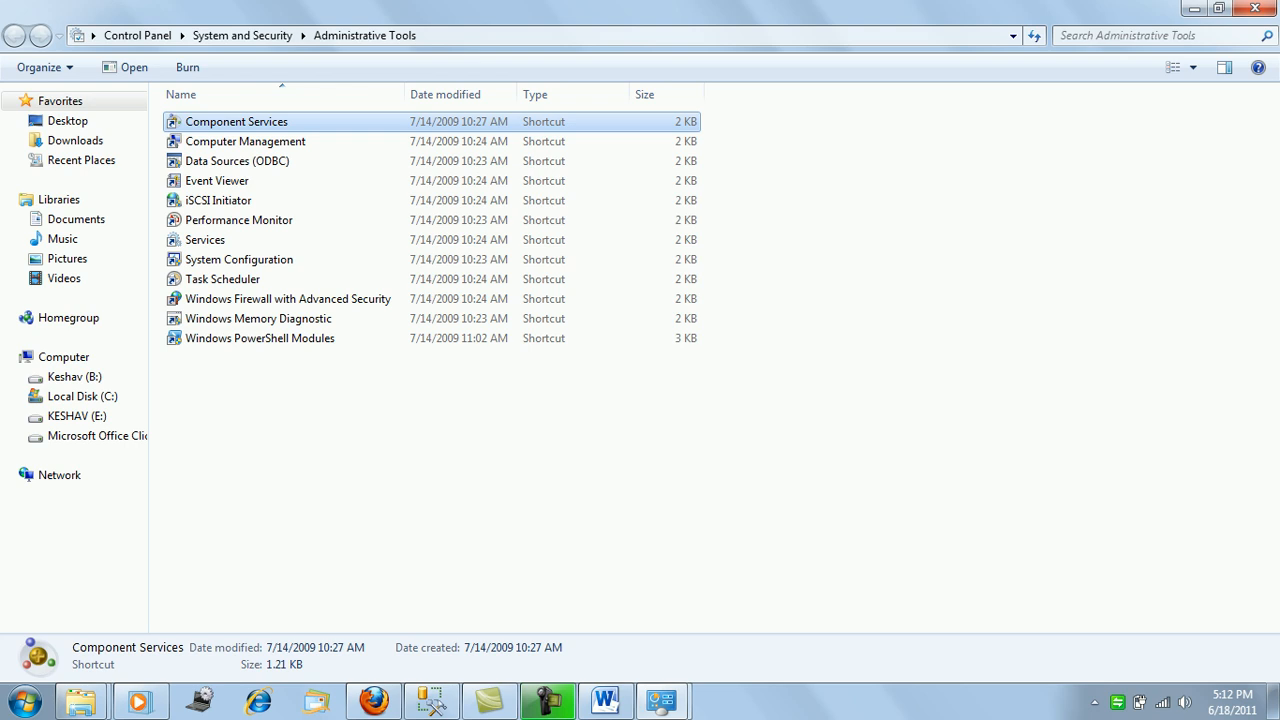
click(661, 701)
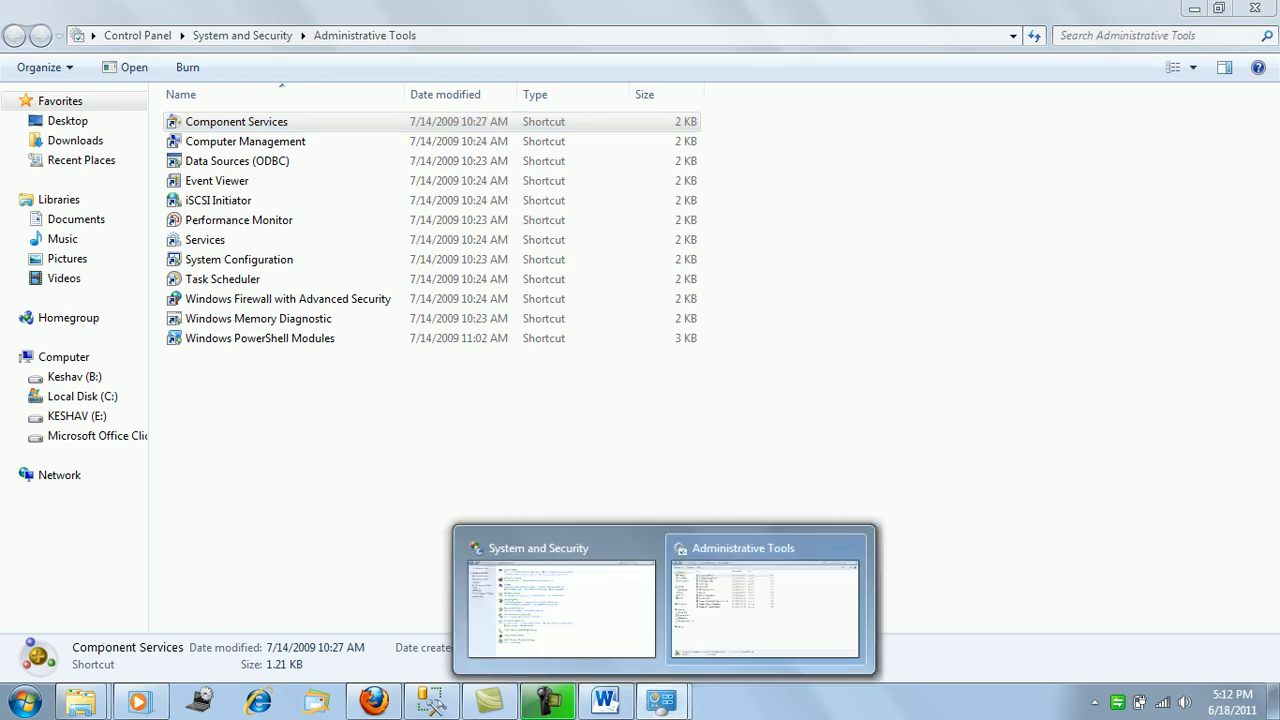
click(765, 605)
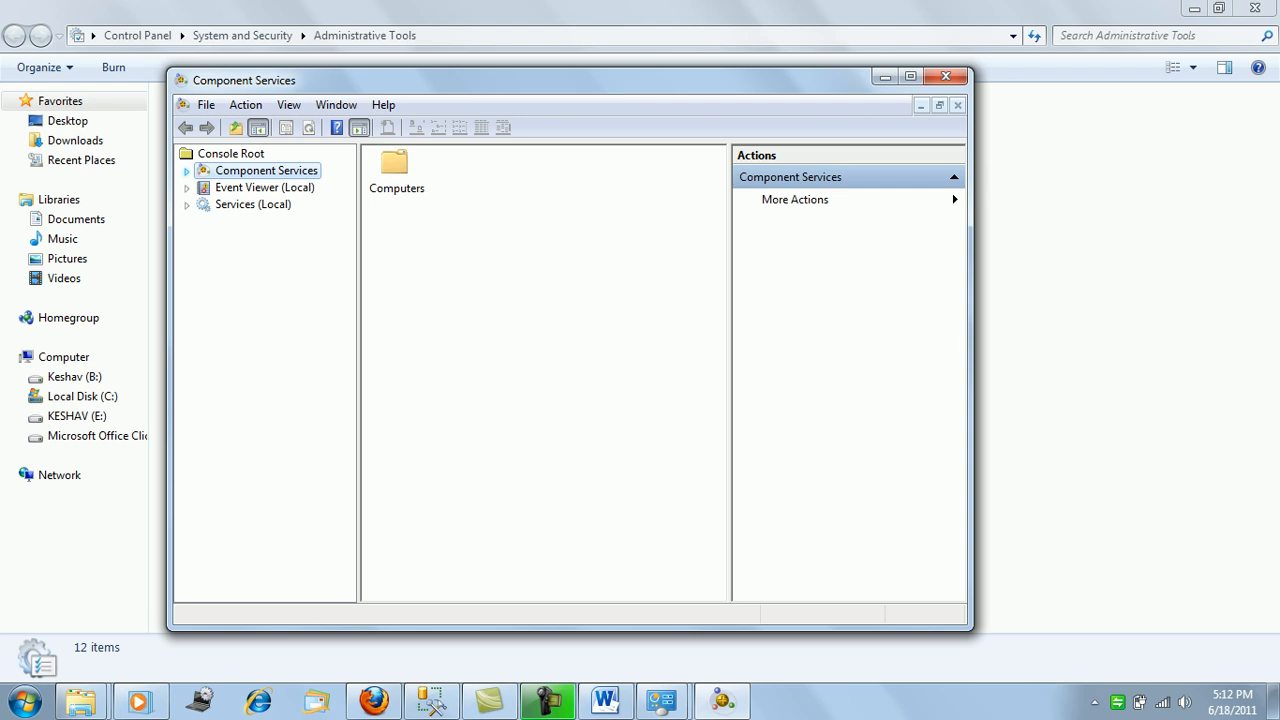
Keep Use local coordinator ticked on My Computer's MSDTC tab, apply, and return to Management Studio.
click(187, 171)
click(260, 188)
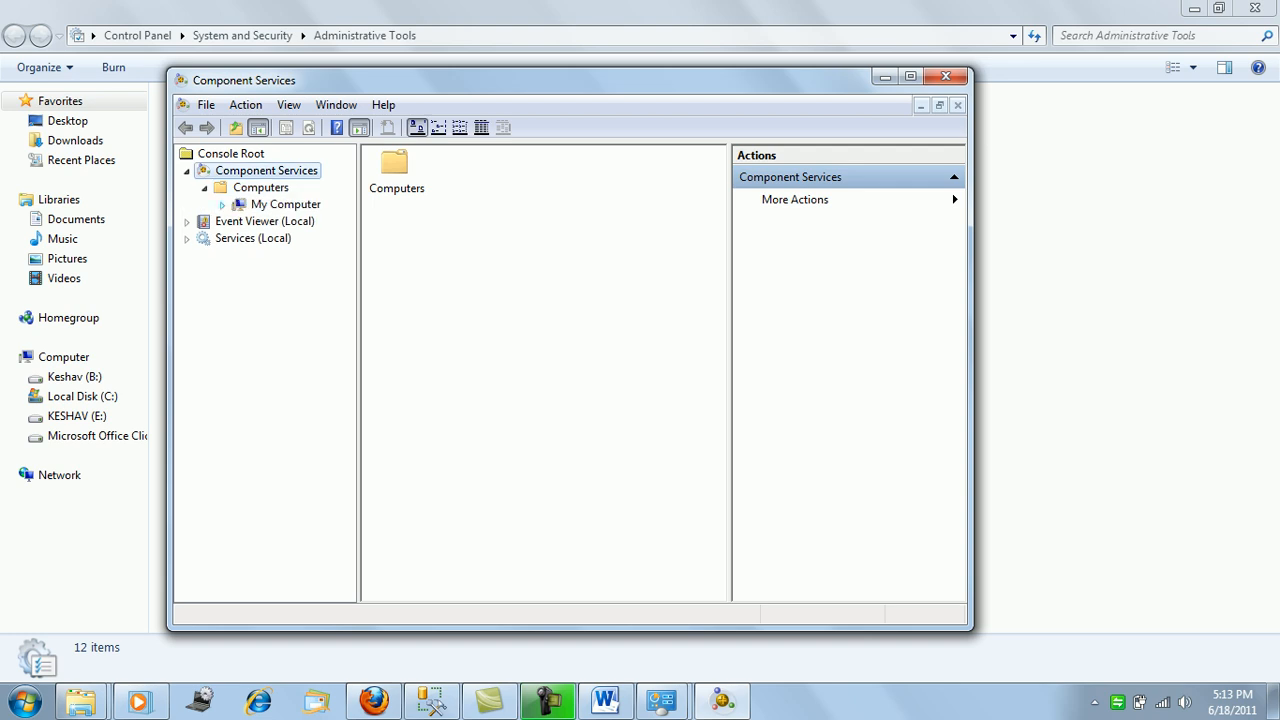
right_click(256, 205)
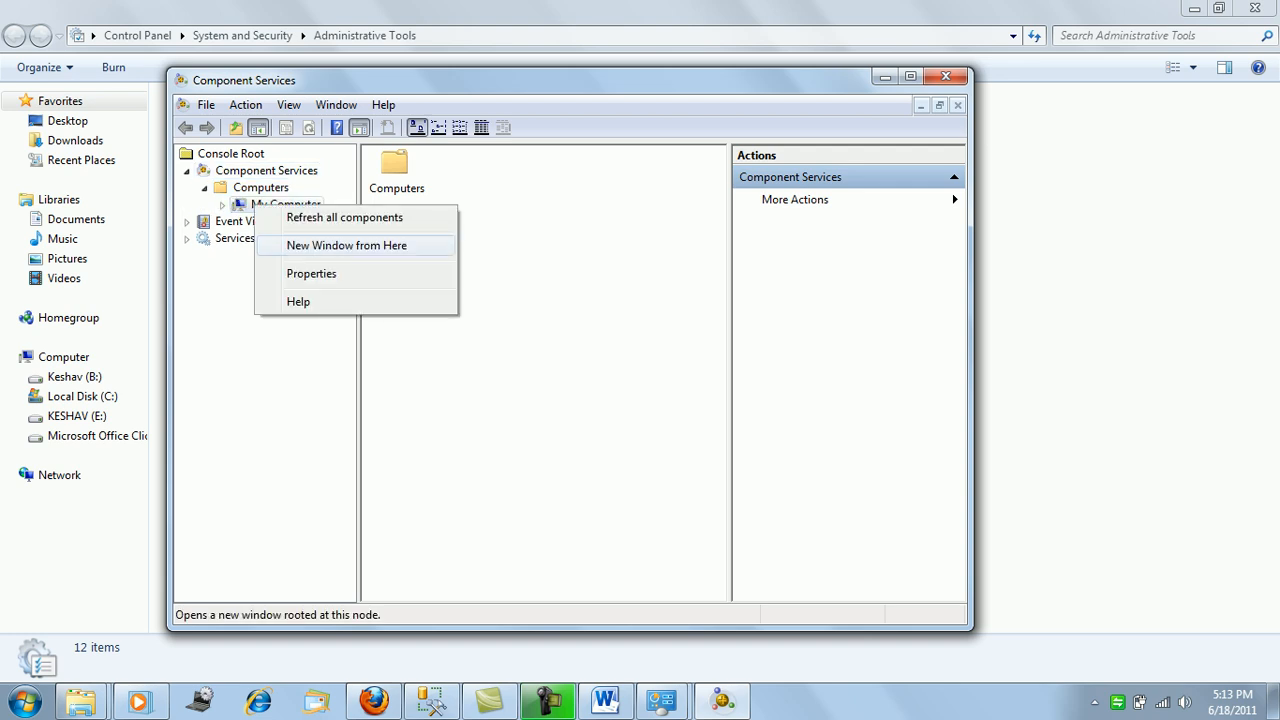
click(311, 273)
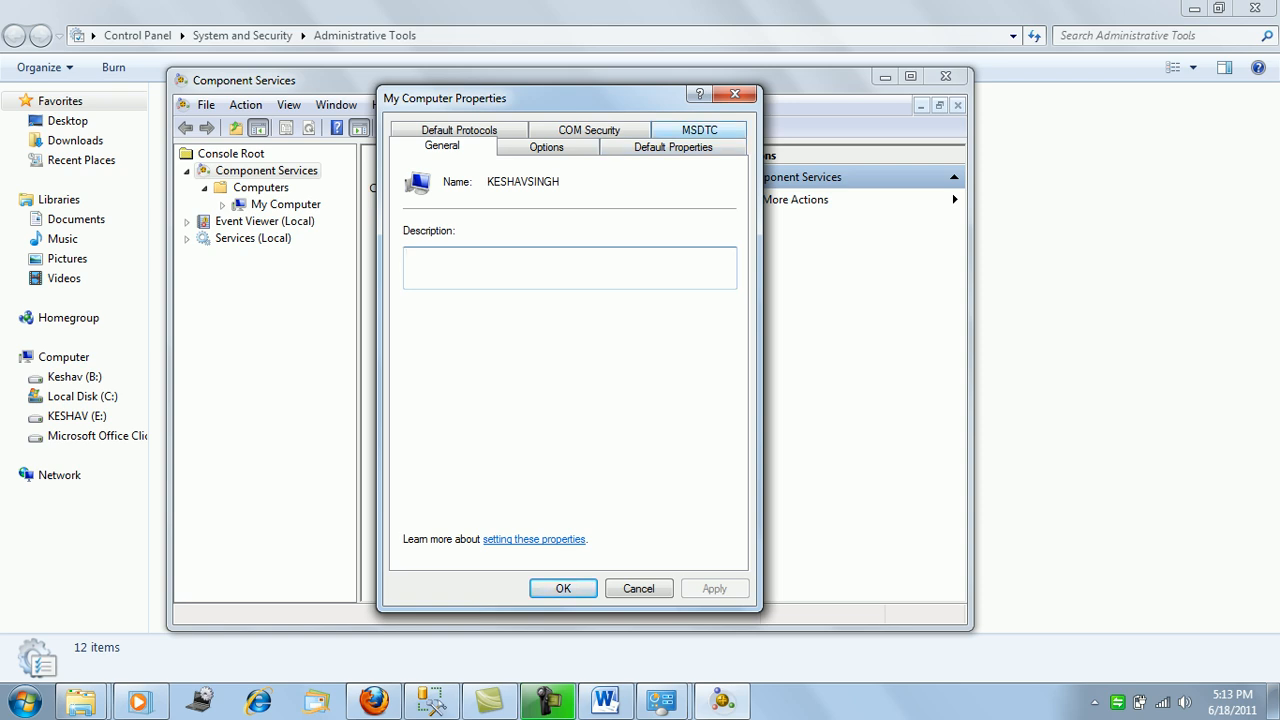
click(699, 130)
click(420, 191)
click(420, 191)
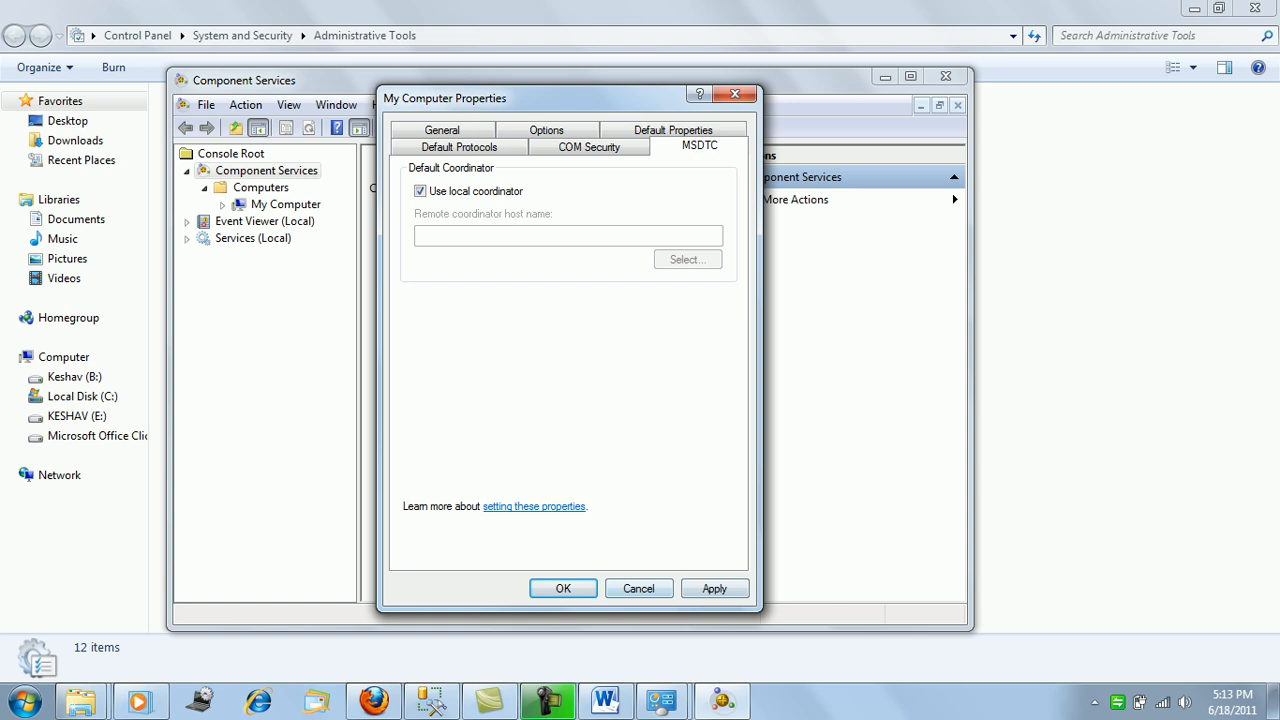
click(714, 588)
click(563, 588)
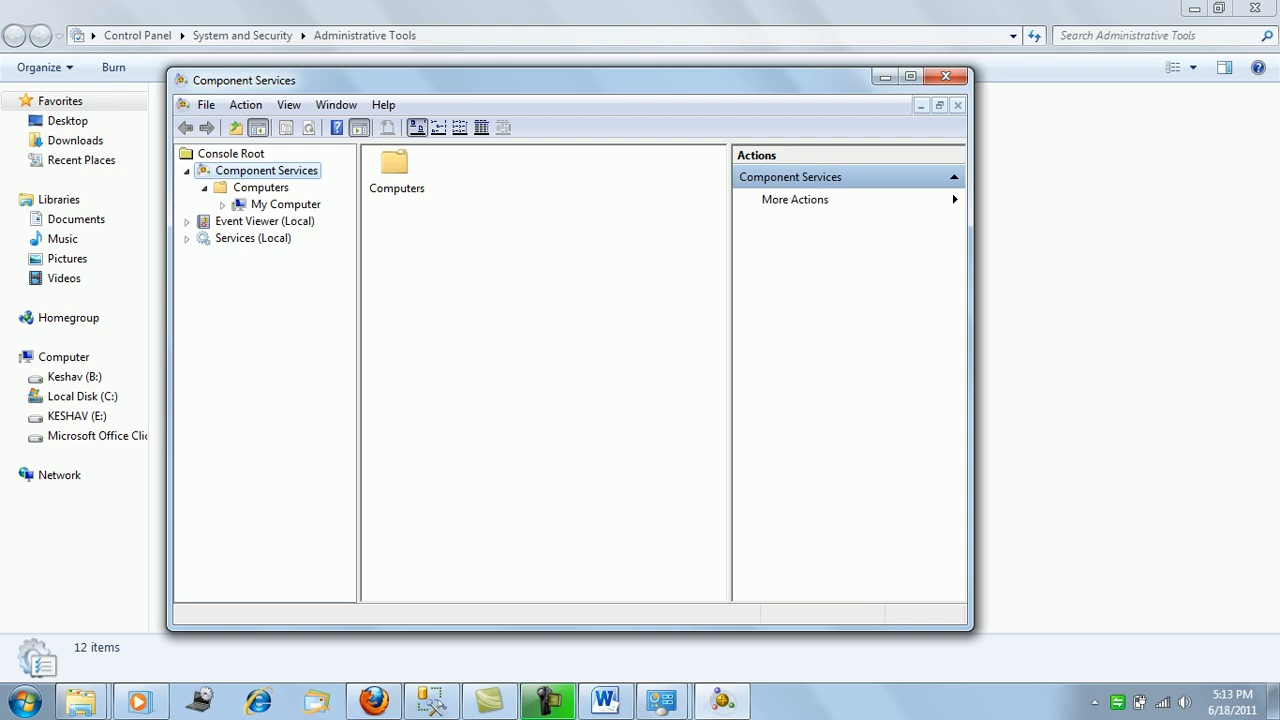
click(431, 702)
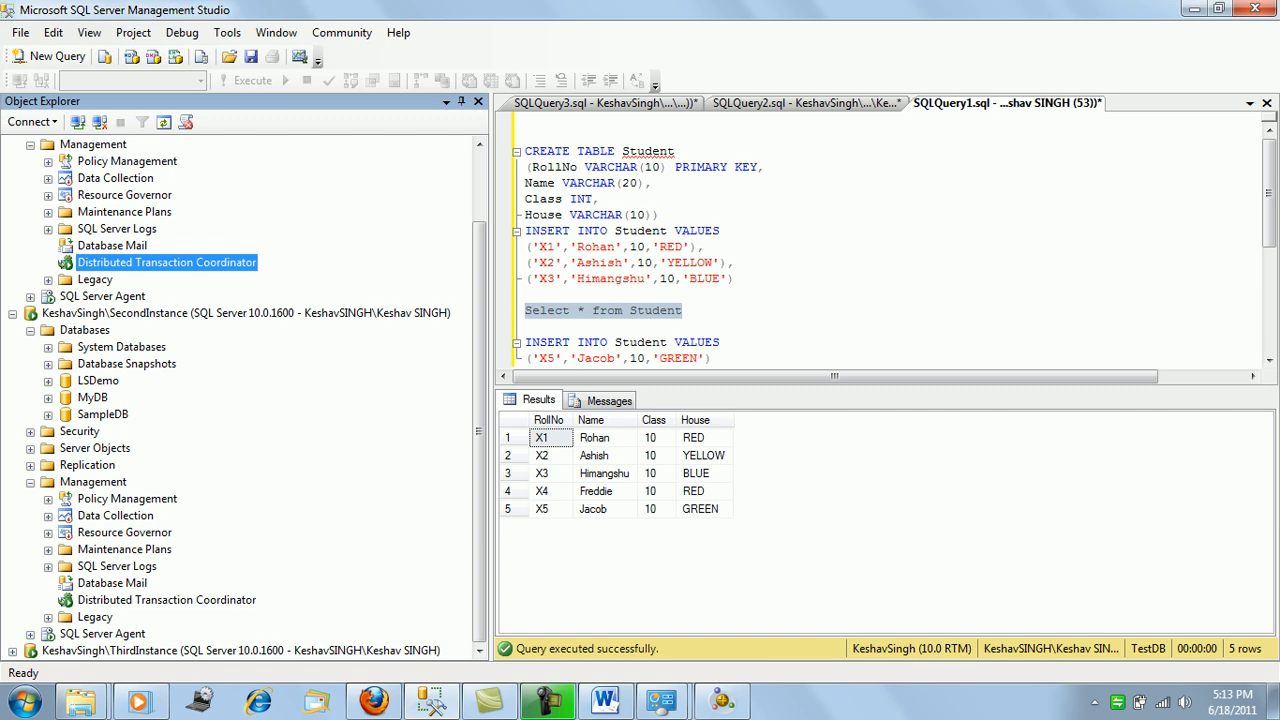
Close the Component Services console and collapse the first server's Management folder at the top.
click(167, 600)
click(167, 263)
click(167, 600)
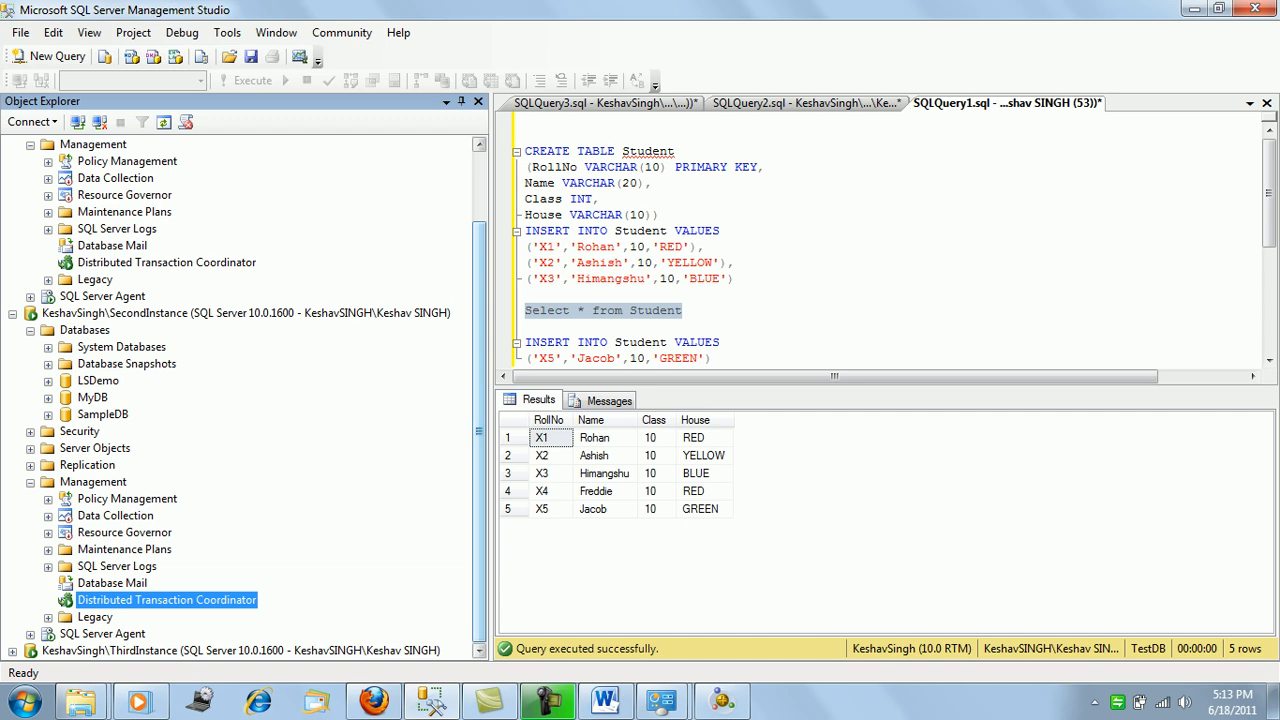
click(722, 702)
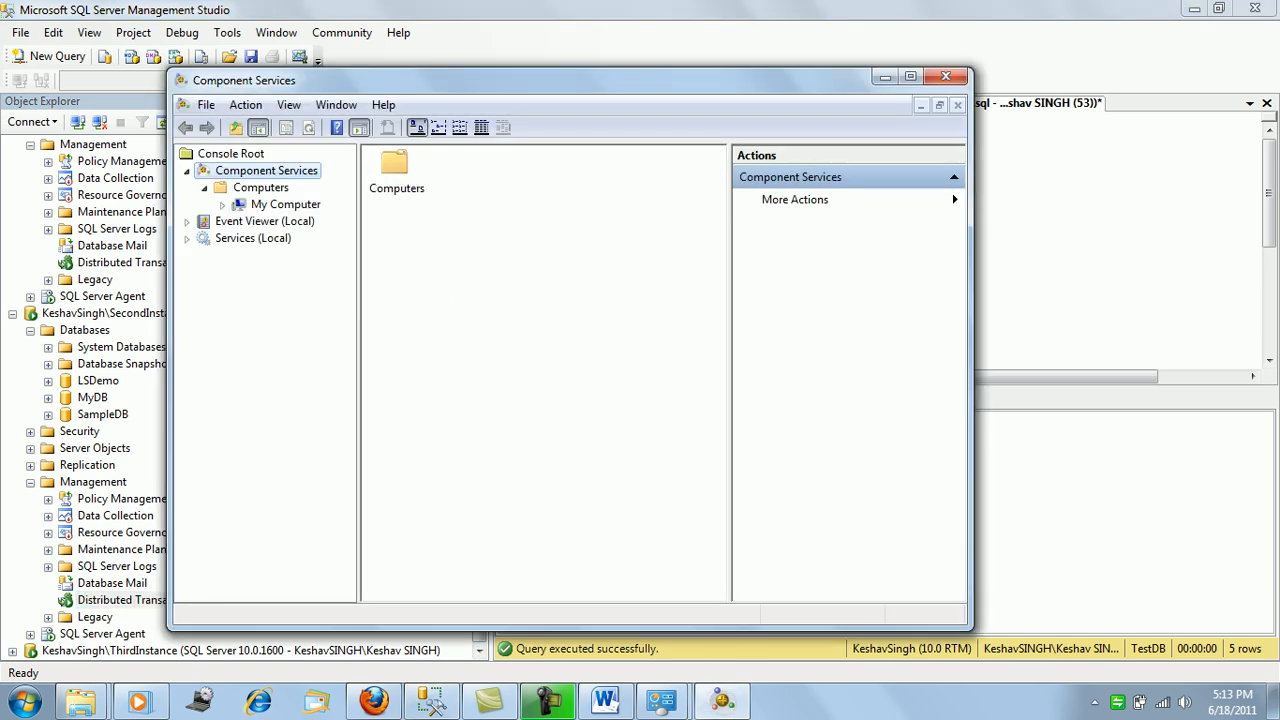
click(945, 77)
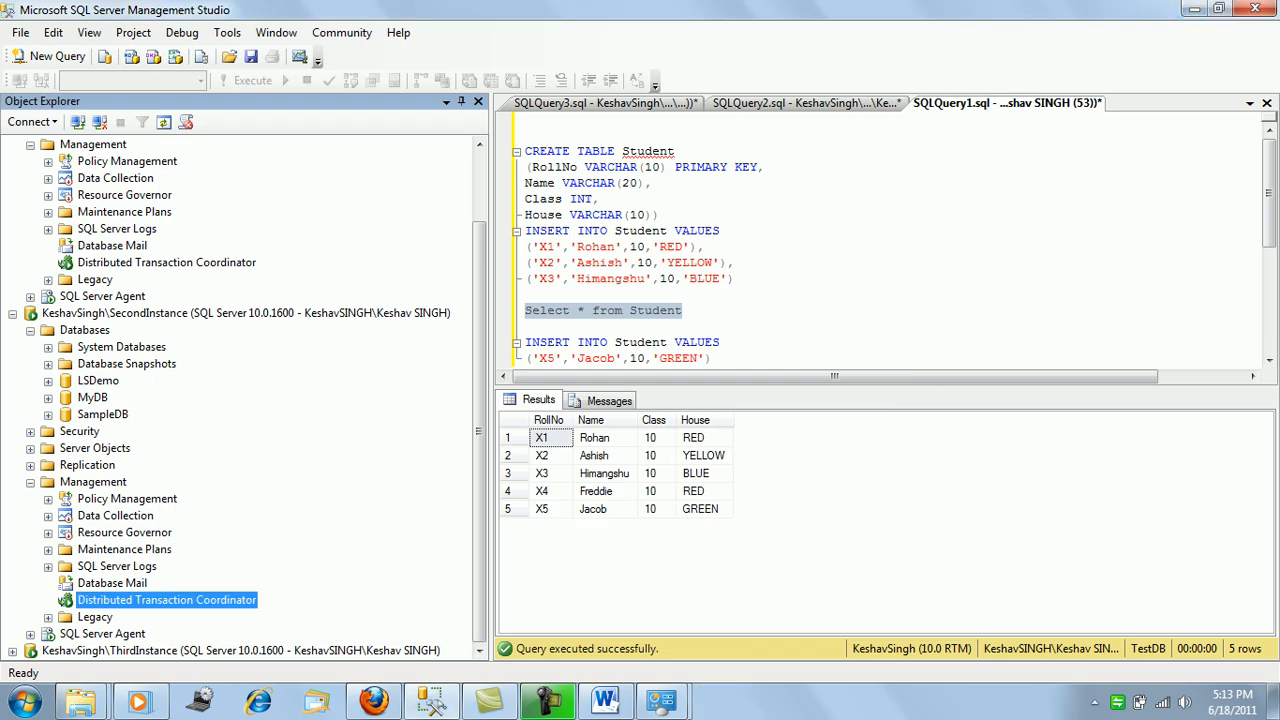
scroll(480, 400, up, 2)
click(30, 230)
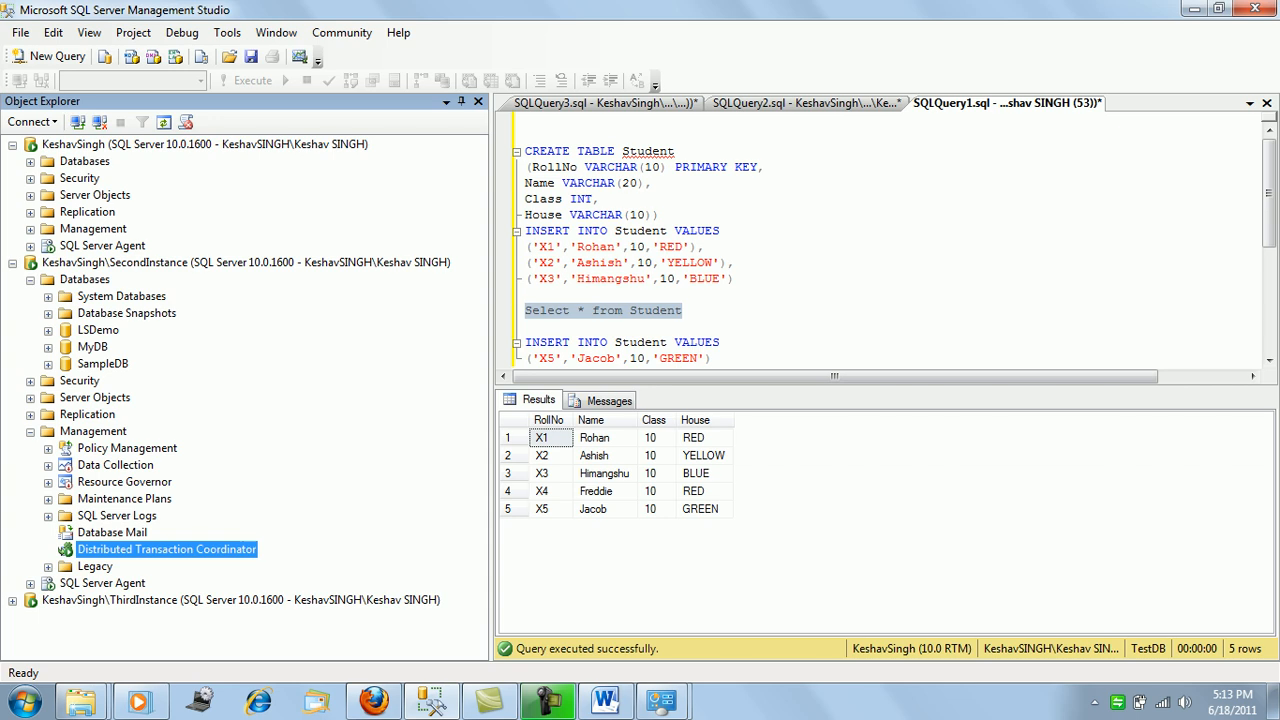
Tidy SecondInstance's tree and list its linked servers under Server Objects.
click(246, 263)
click(240, 601)
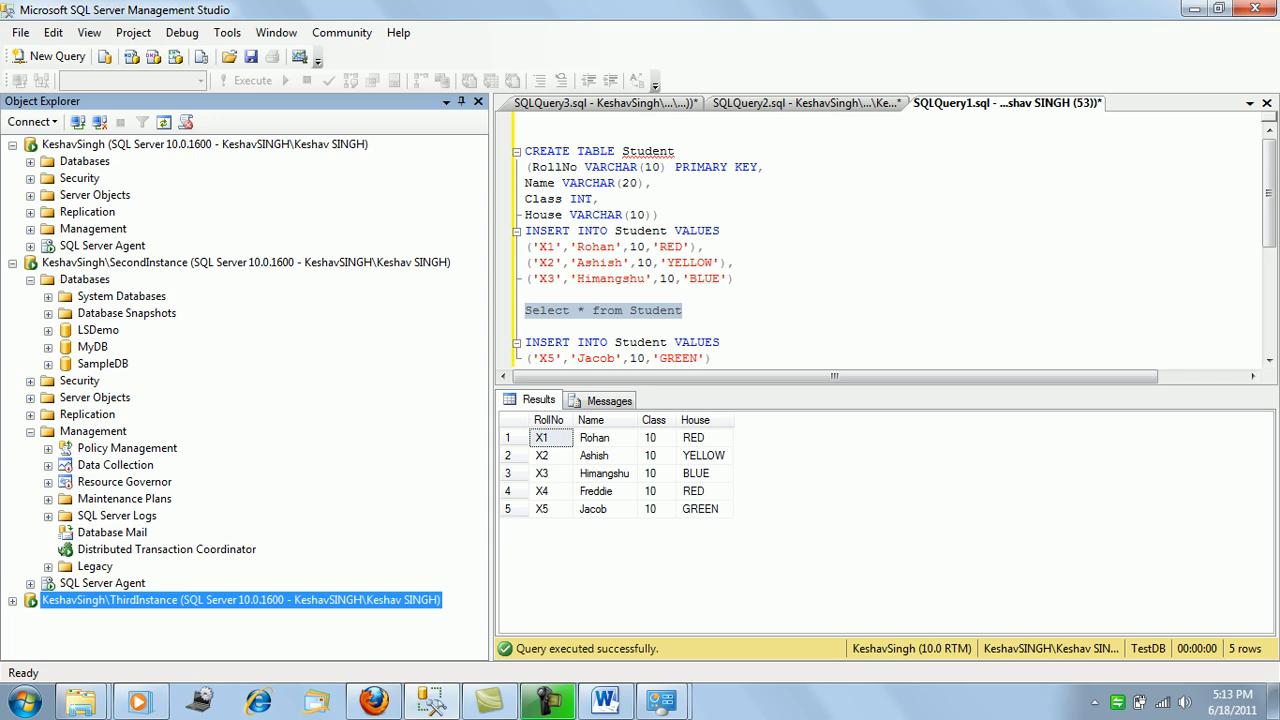
click(30, 432)
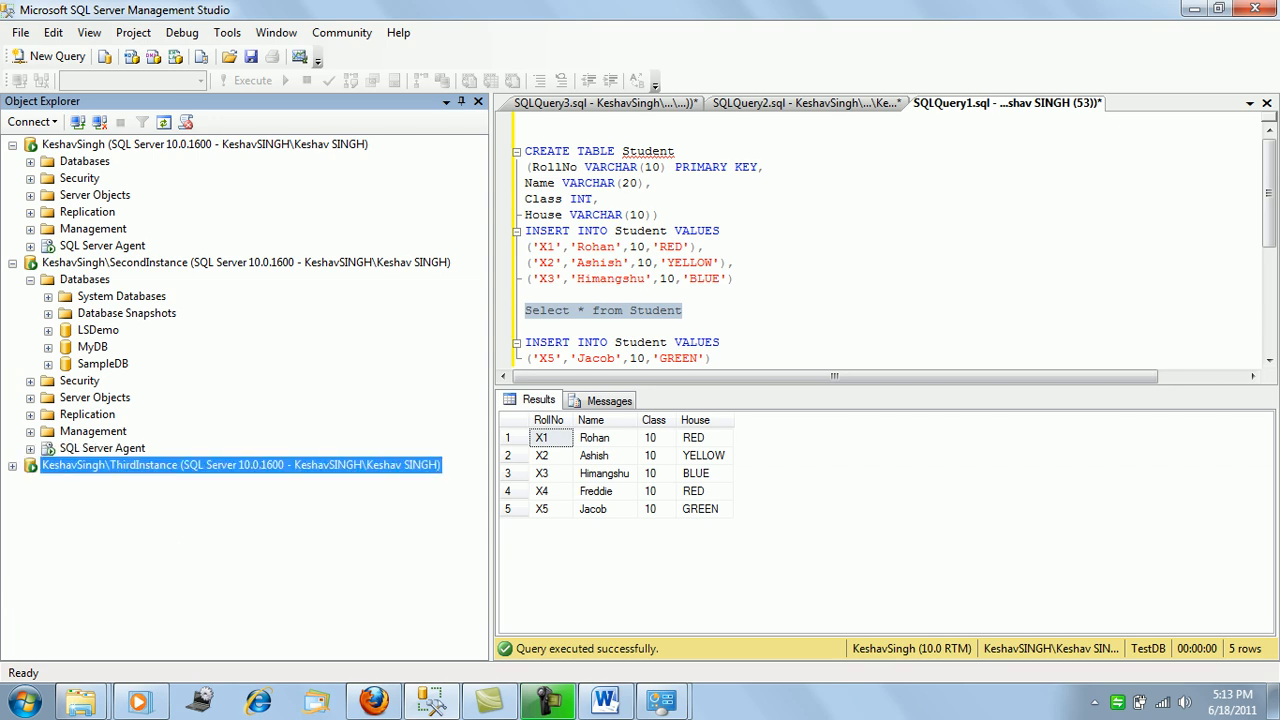
click(30, 381)
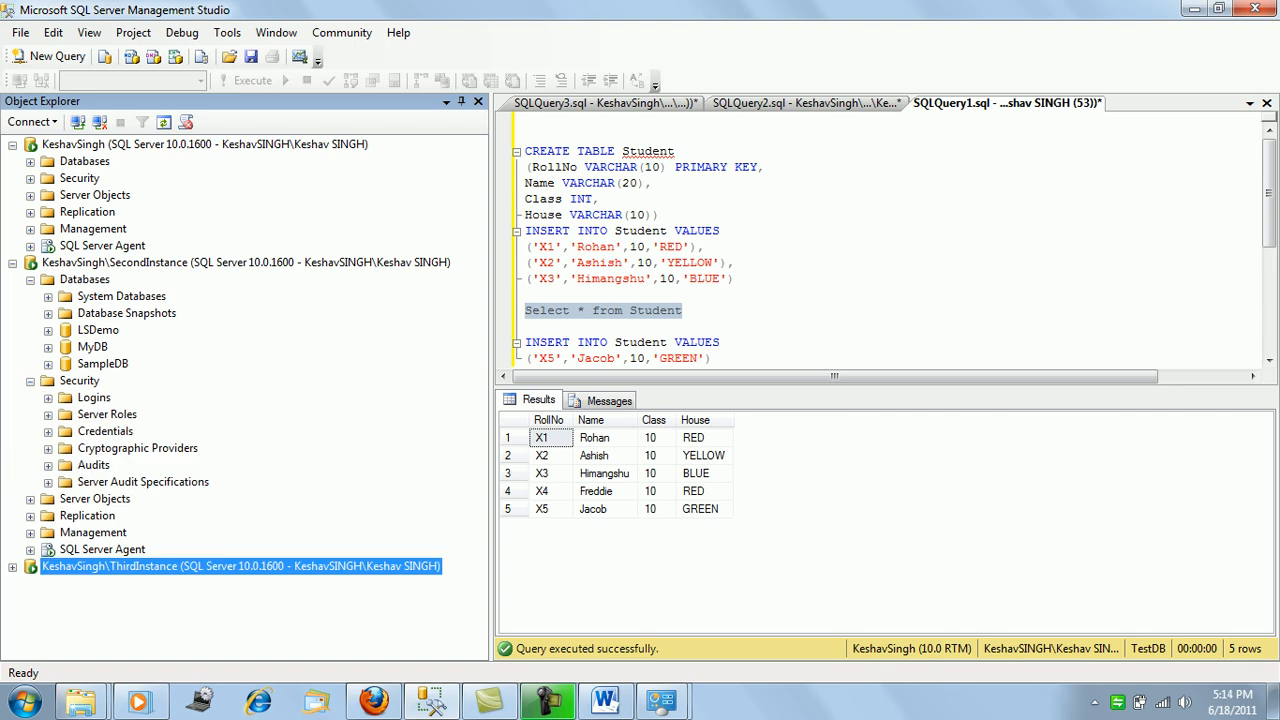
click(30, 381)
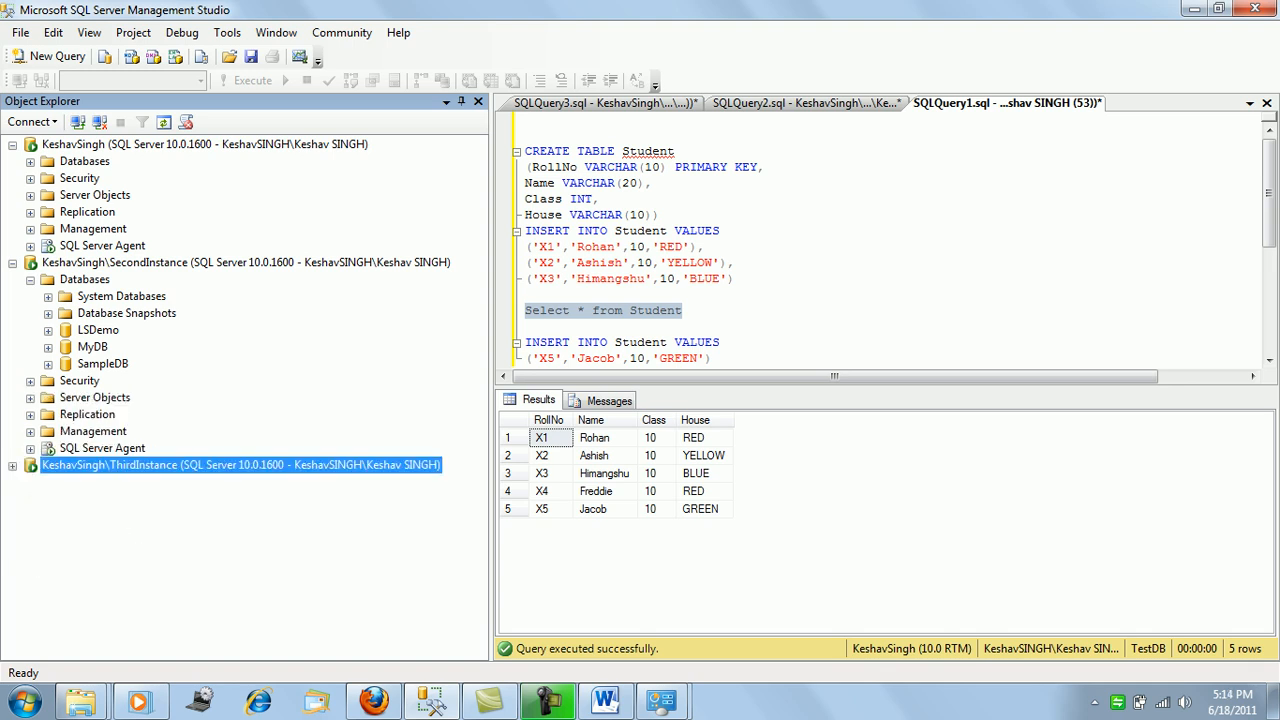
click(30, 279)
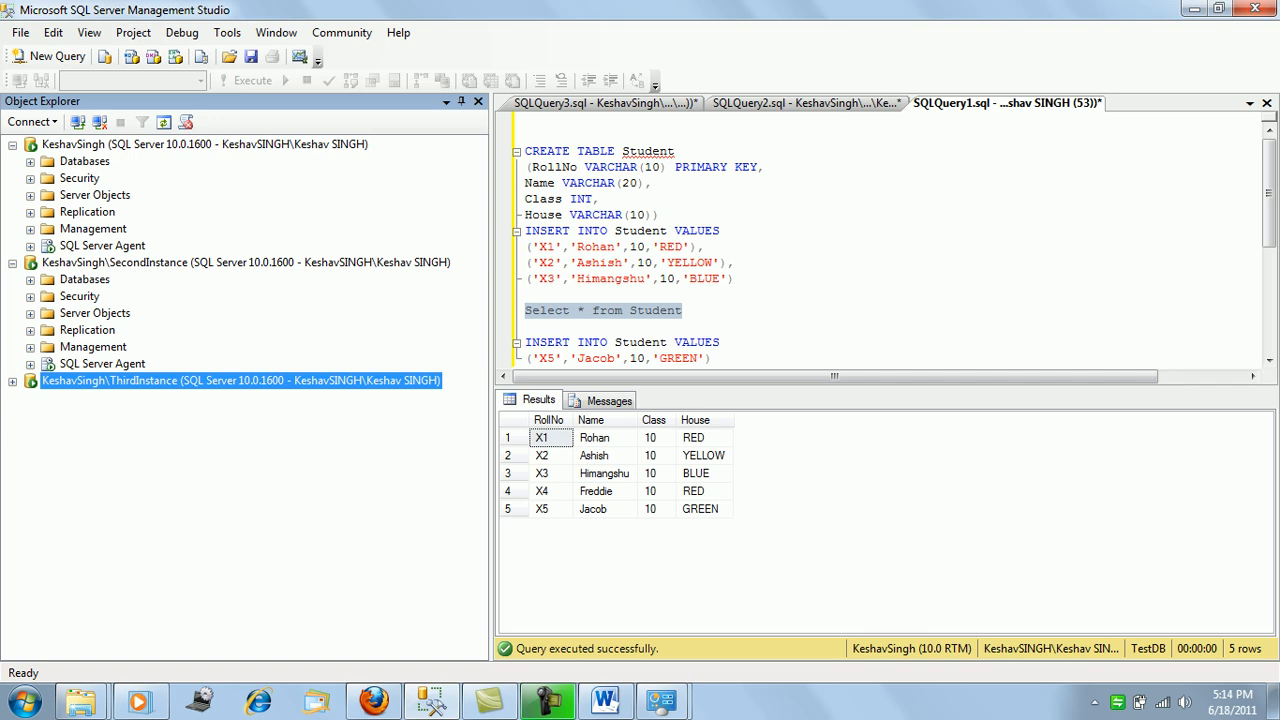
click(30, 313)
click(48, 364)
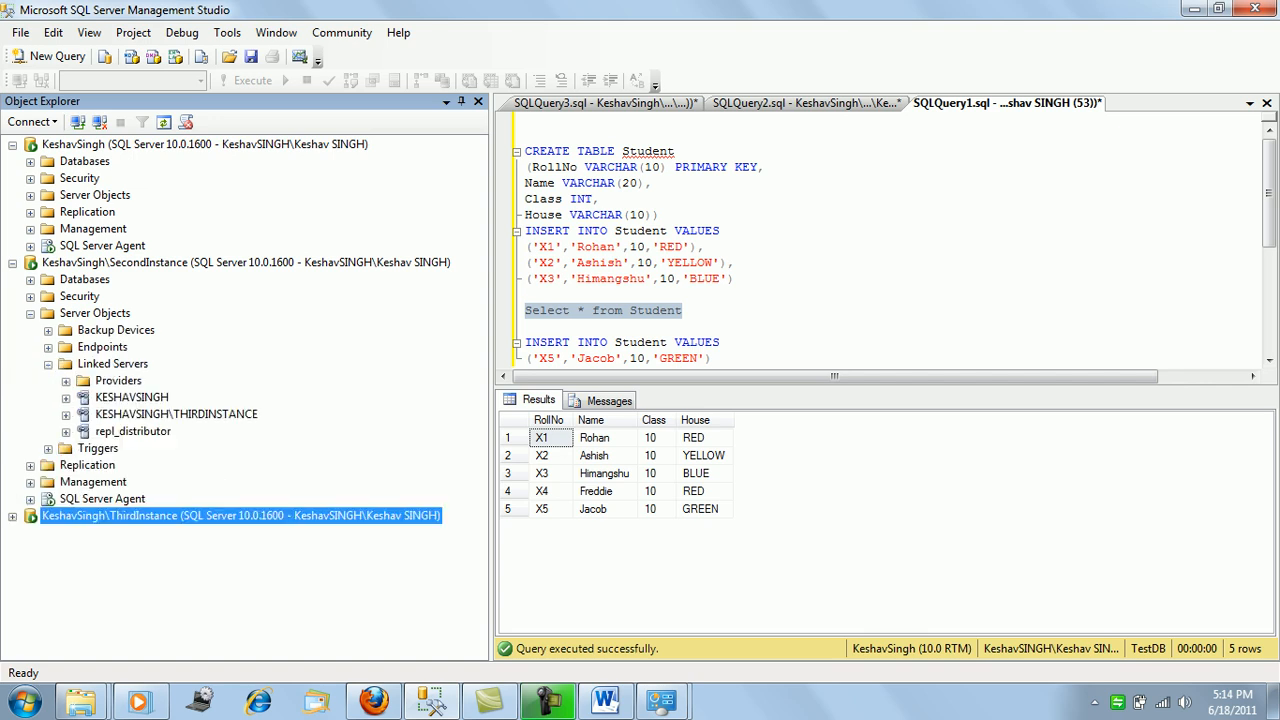
Review the KESHAVSINGH linked server's security settings and test its connection from SecondInstance successfully.
right_click(131, 397)
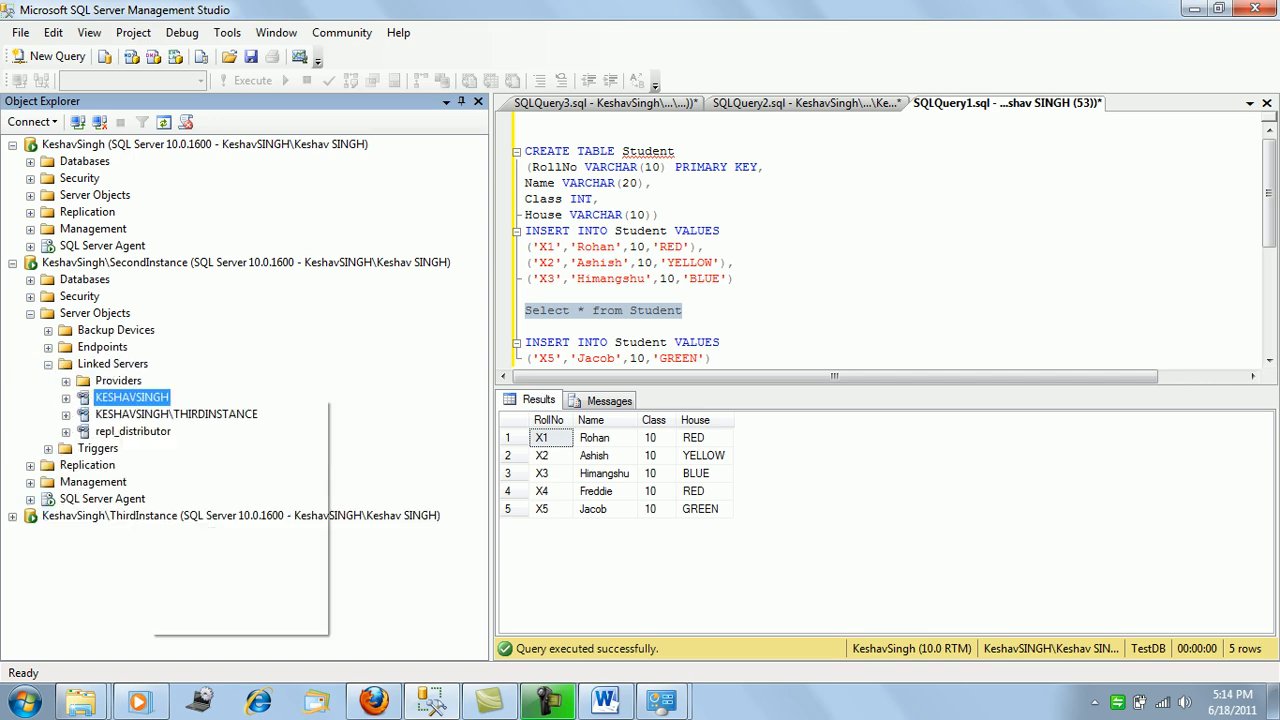
click(200, 623)
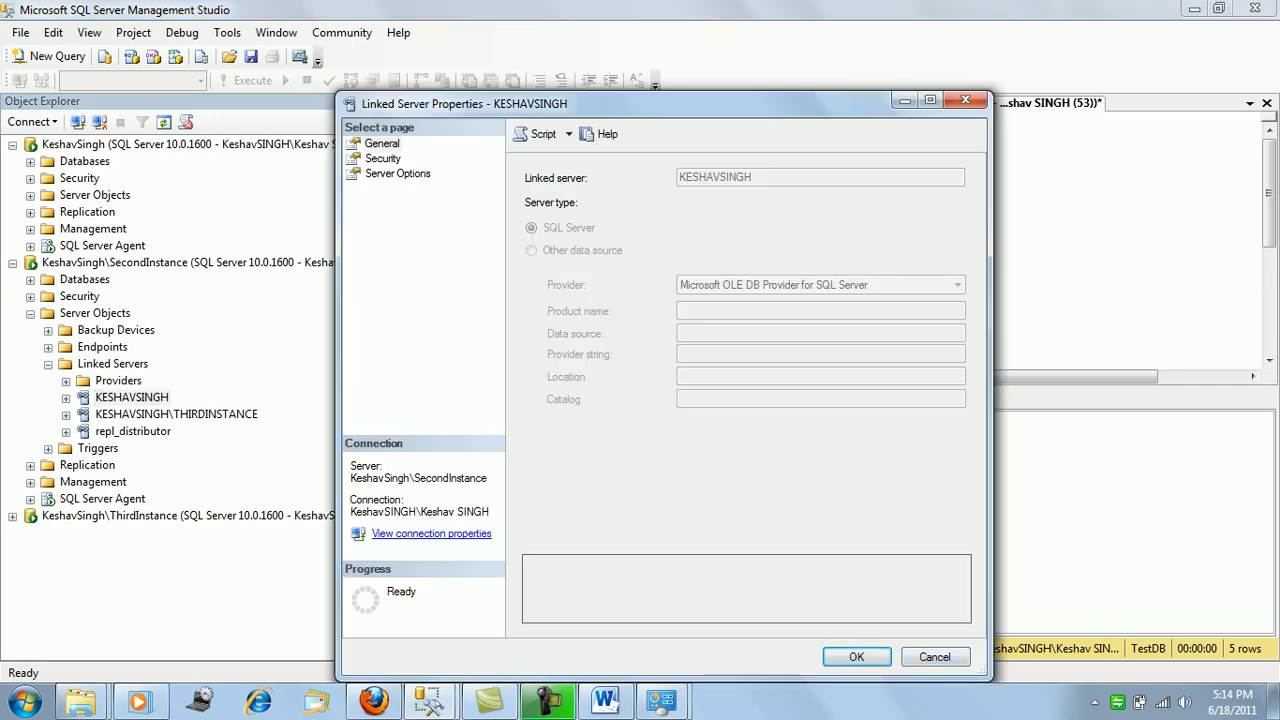
click(383, 159)
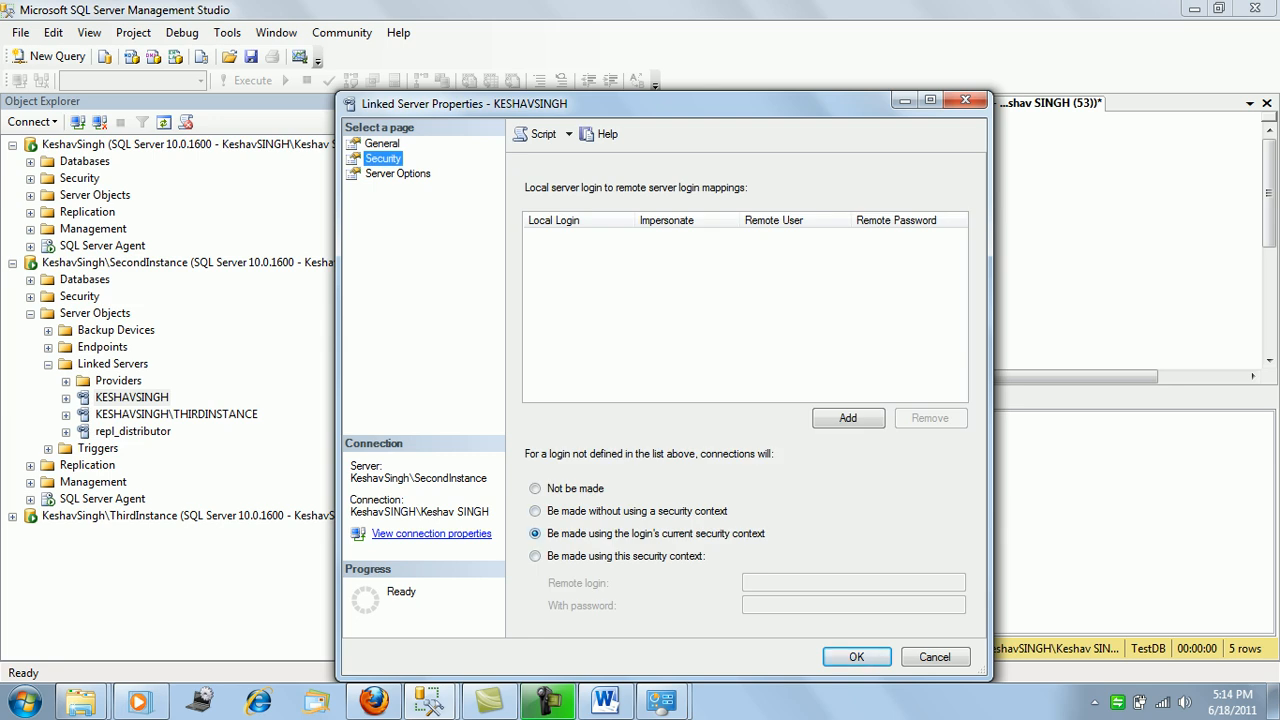
click(856, 656)
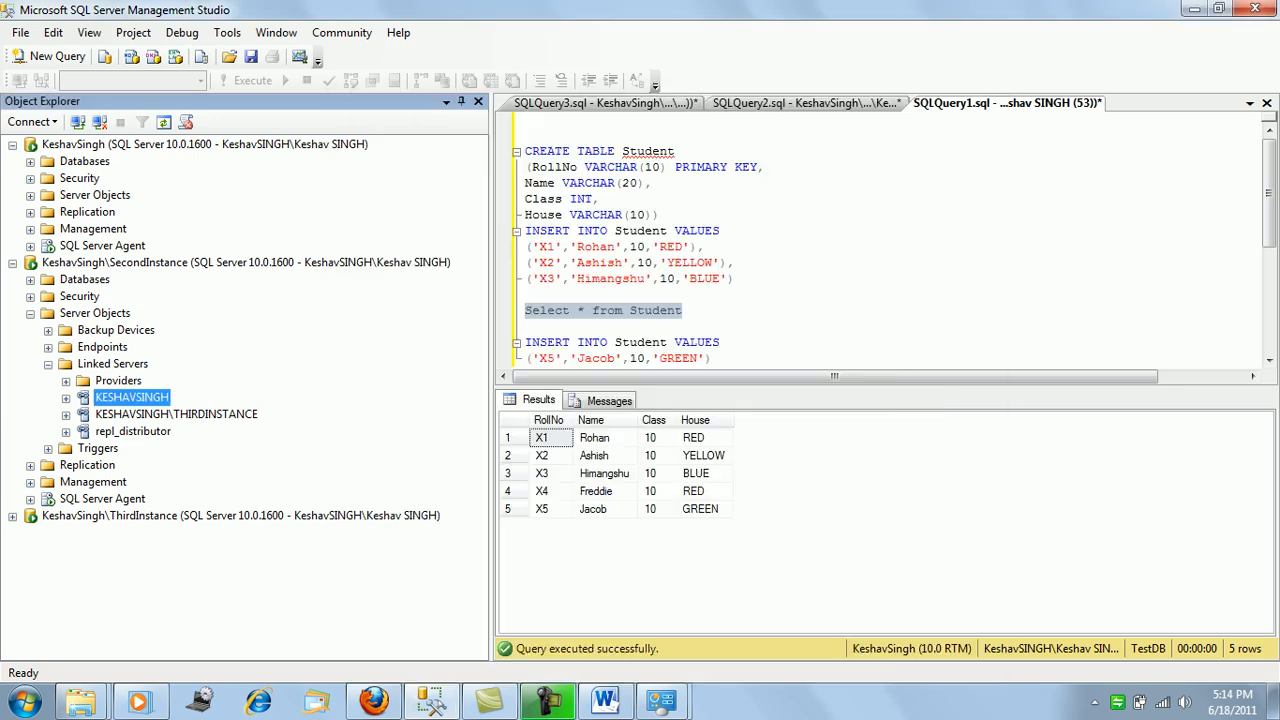
right_click(157, 398)
click(231, 432)
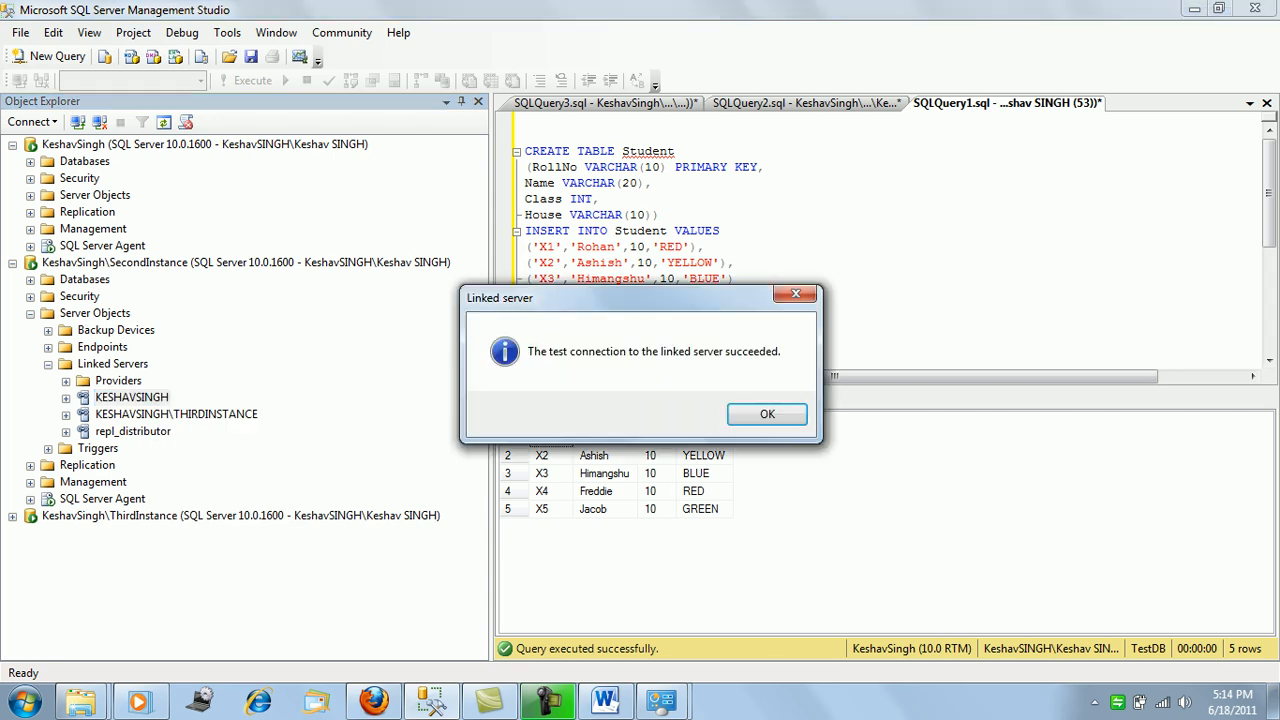
key(Return)
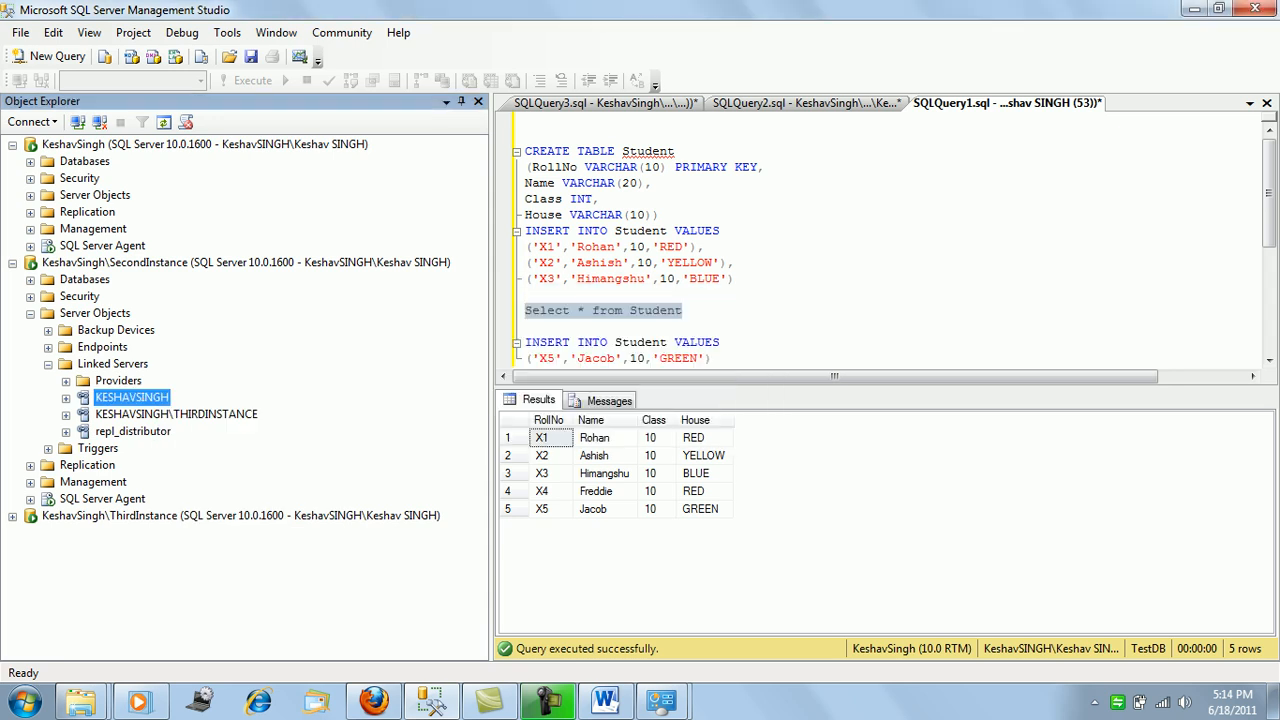
Test ThirdInstance's KESHAVSINGH linked server connection successfully, then collapse ThirdInstance's tree.
click(12, 263)
click(12, 280)
click(30, 297)
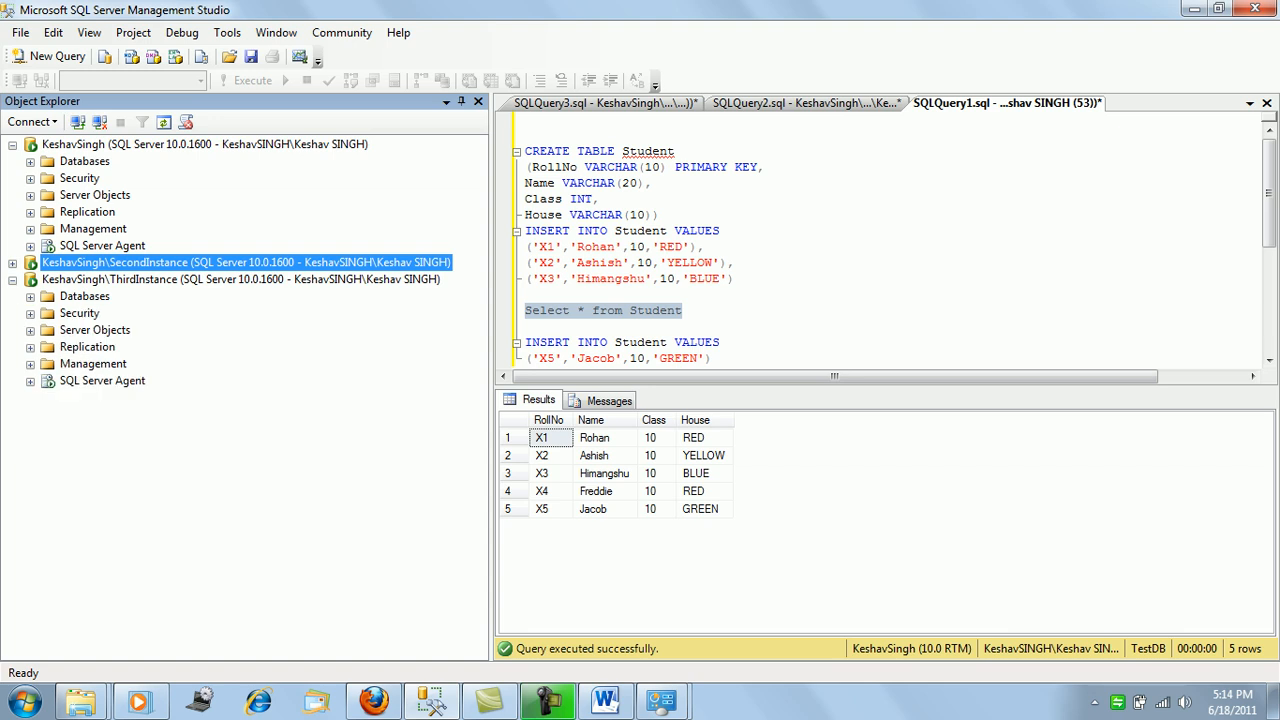
click(30, 330)
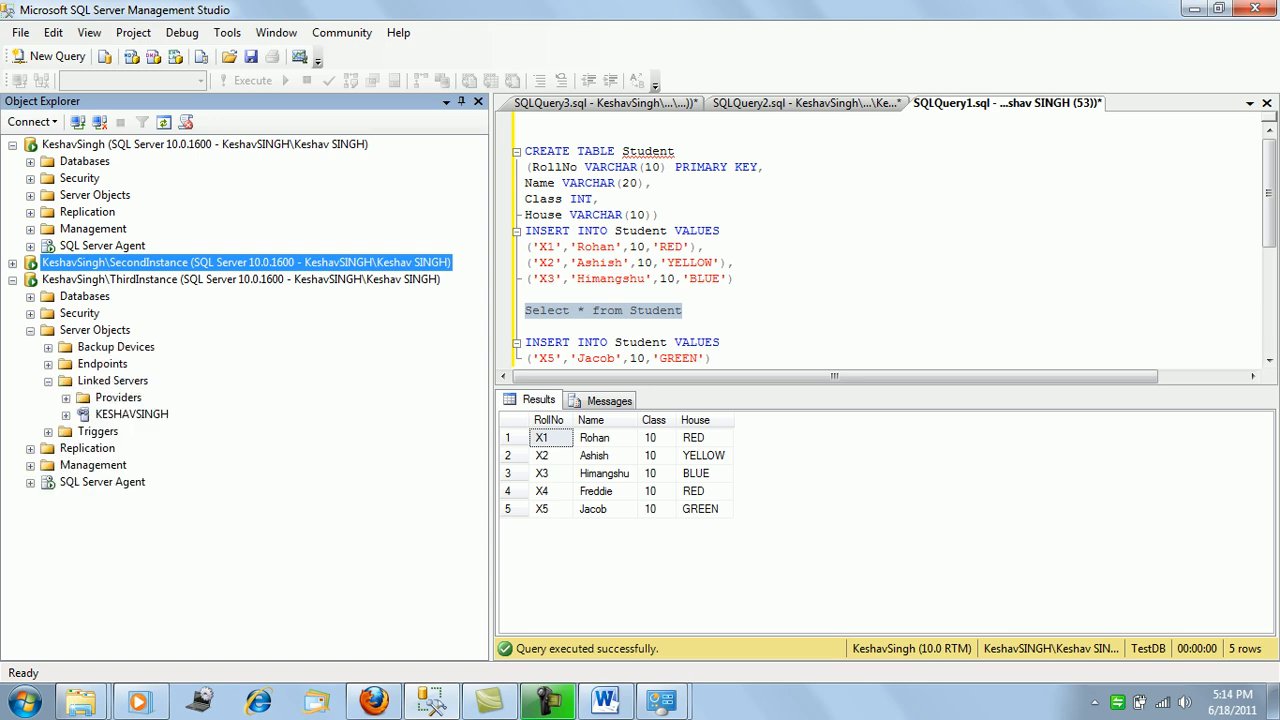
right_click(127, 411)
click(200, 441)
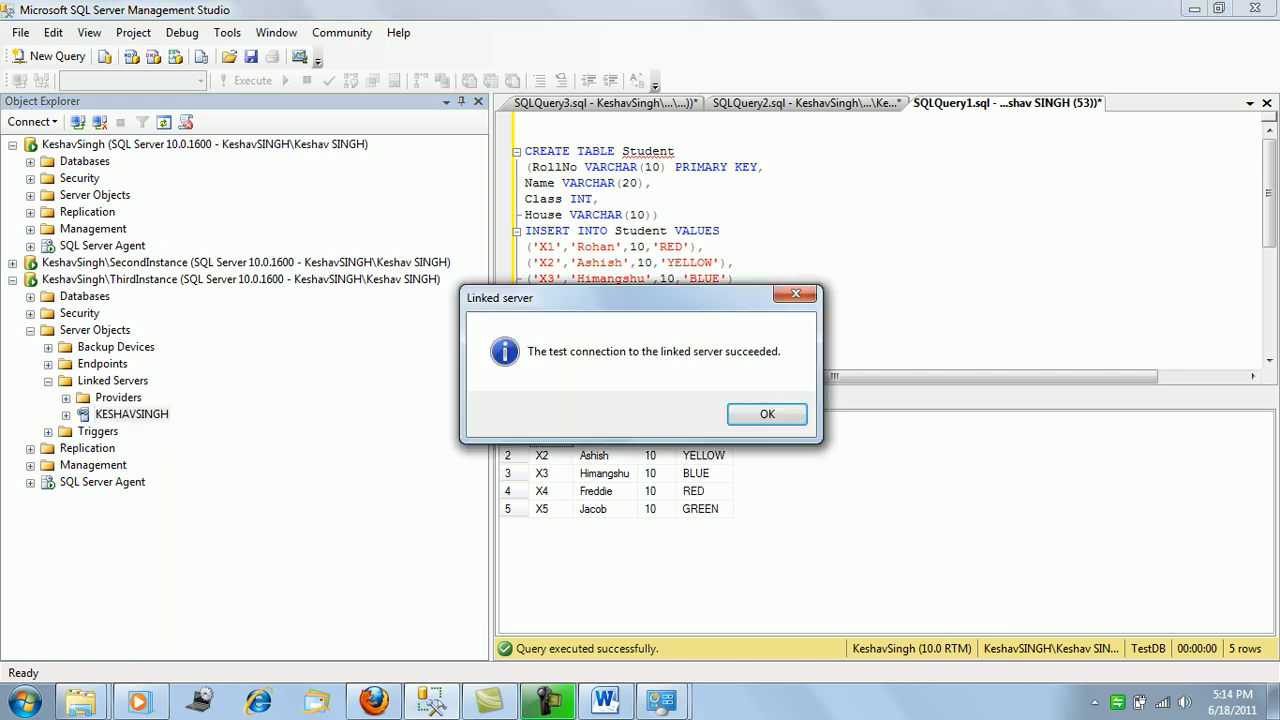
click(767, 414)
click(31, 331)
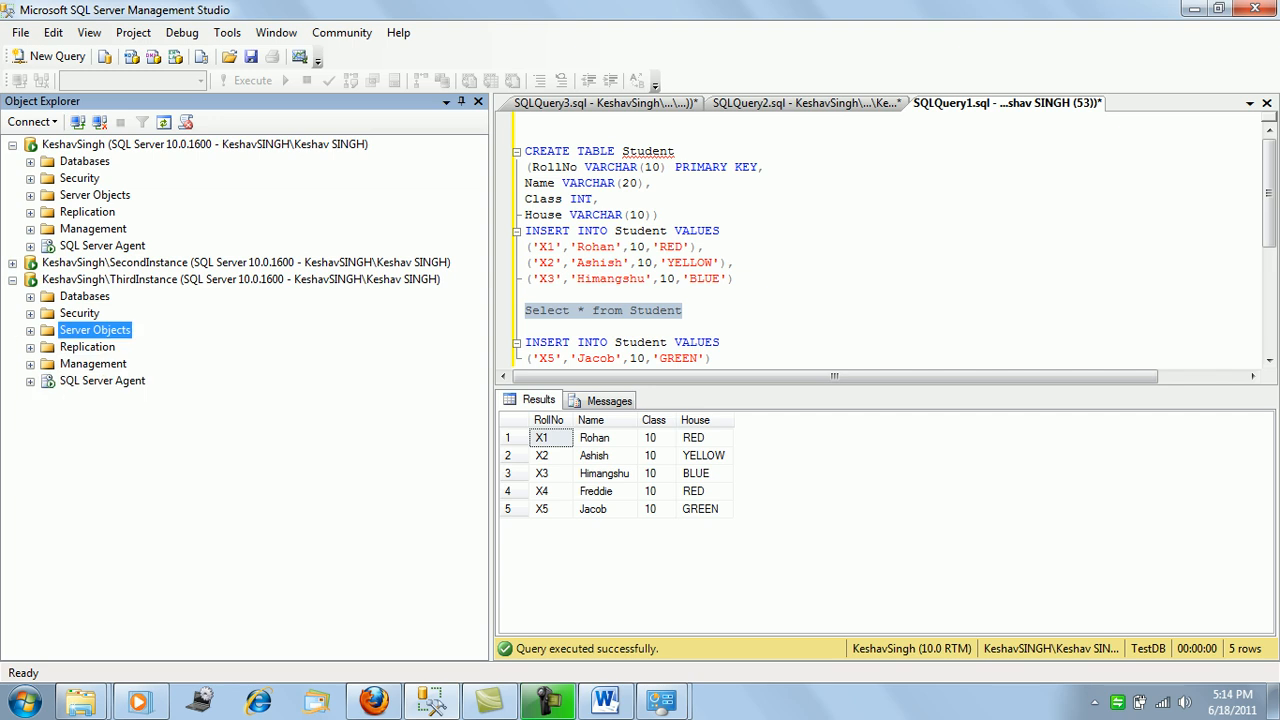
click(13, 281)
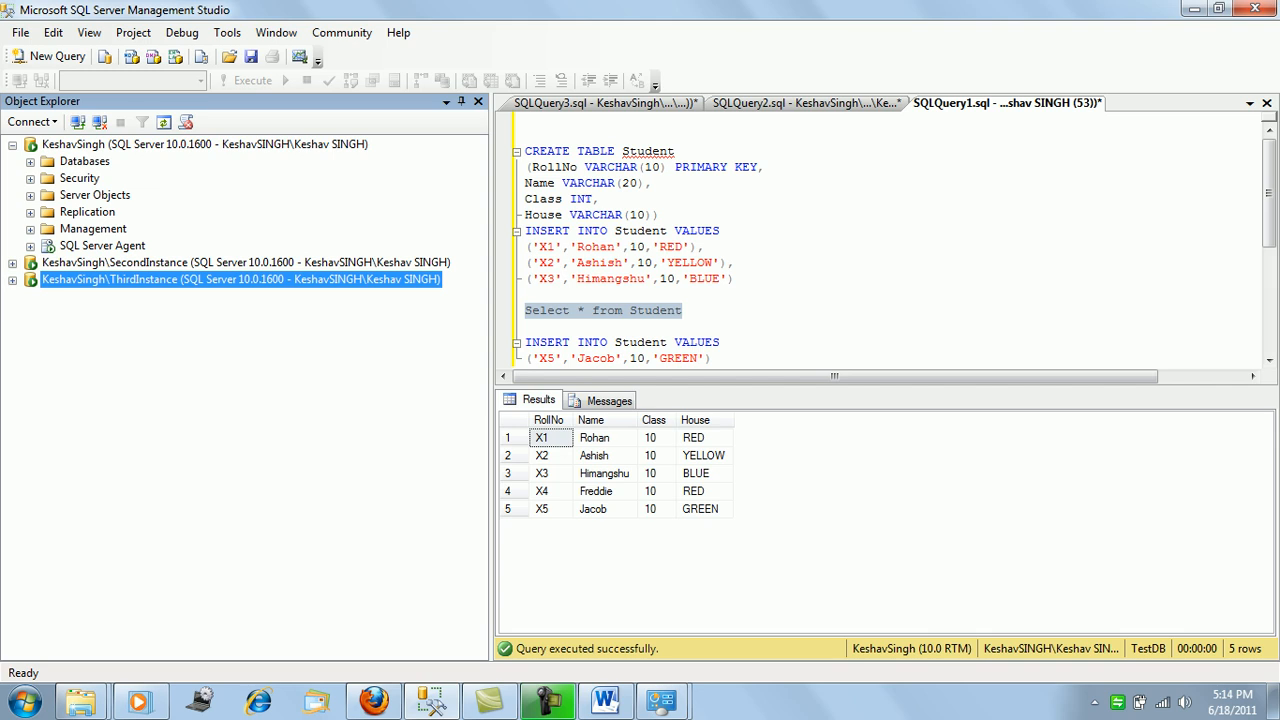
Start a new publication on TestDB as transactional with updatable subscriptions.
click(30, 213)
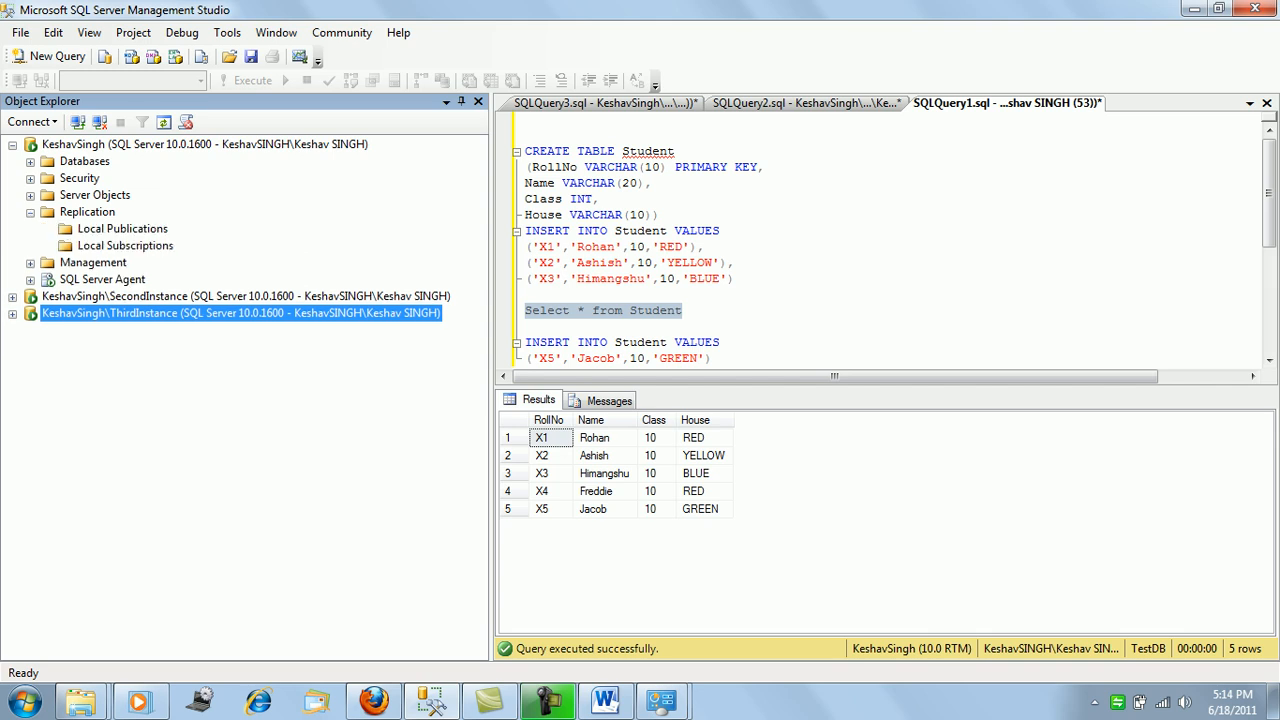
right_click(120, 229)
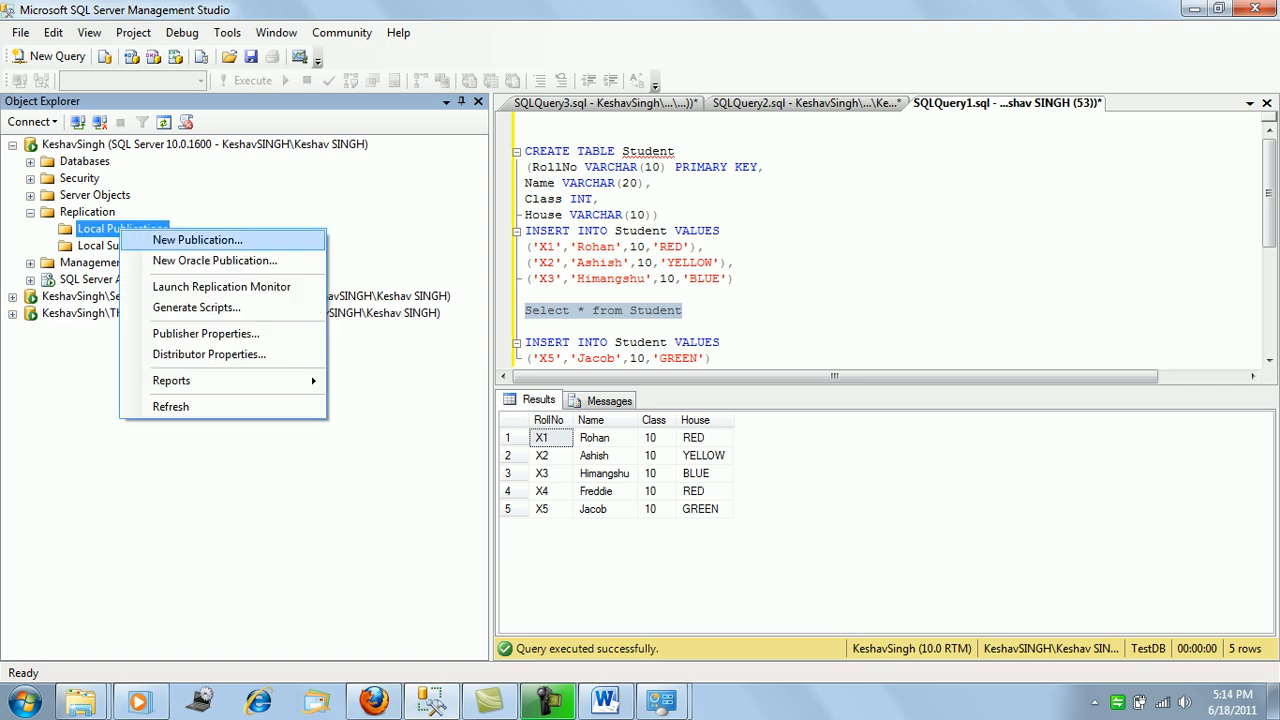
click(197, 240)
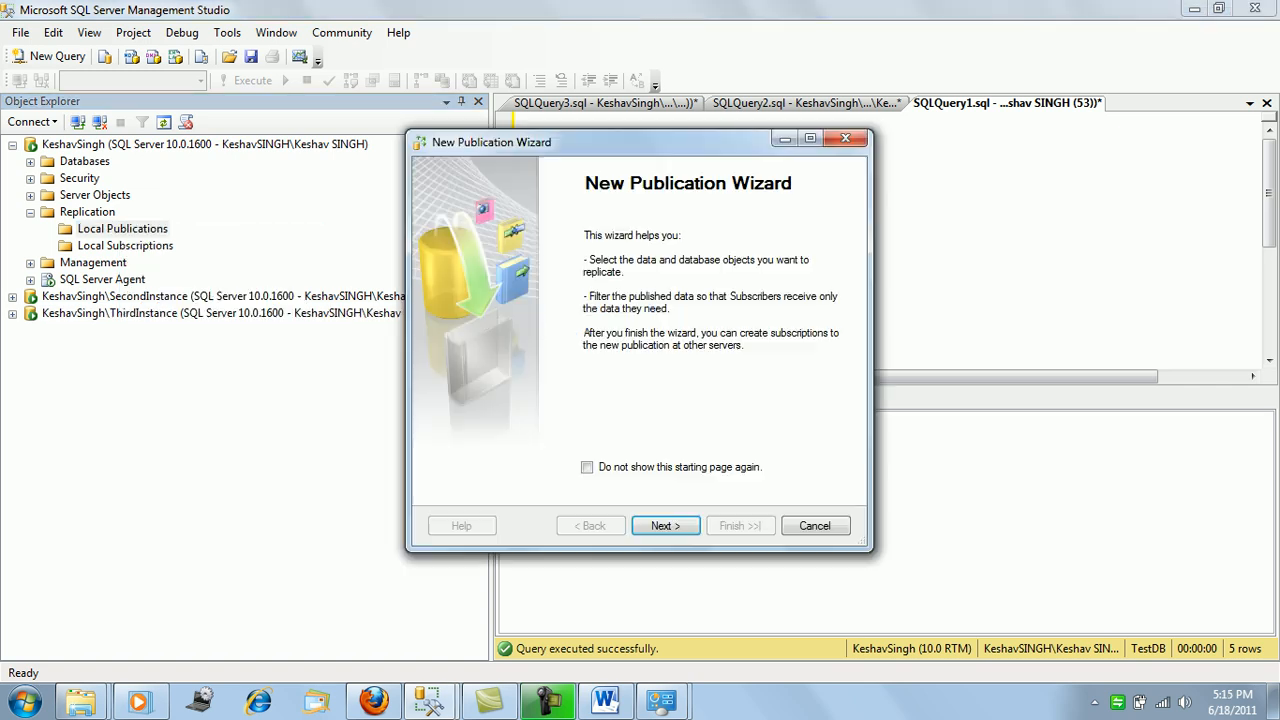
click(665, 525)
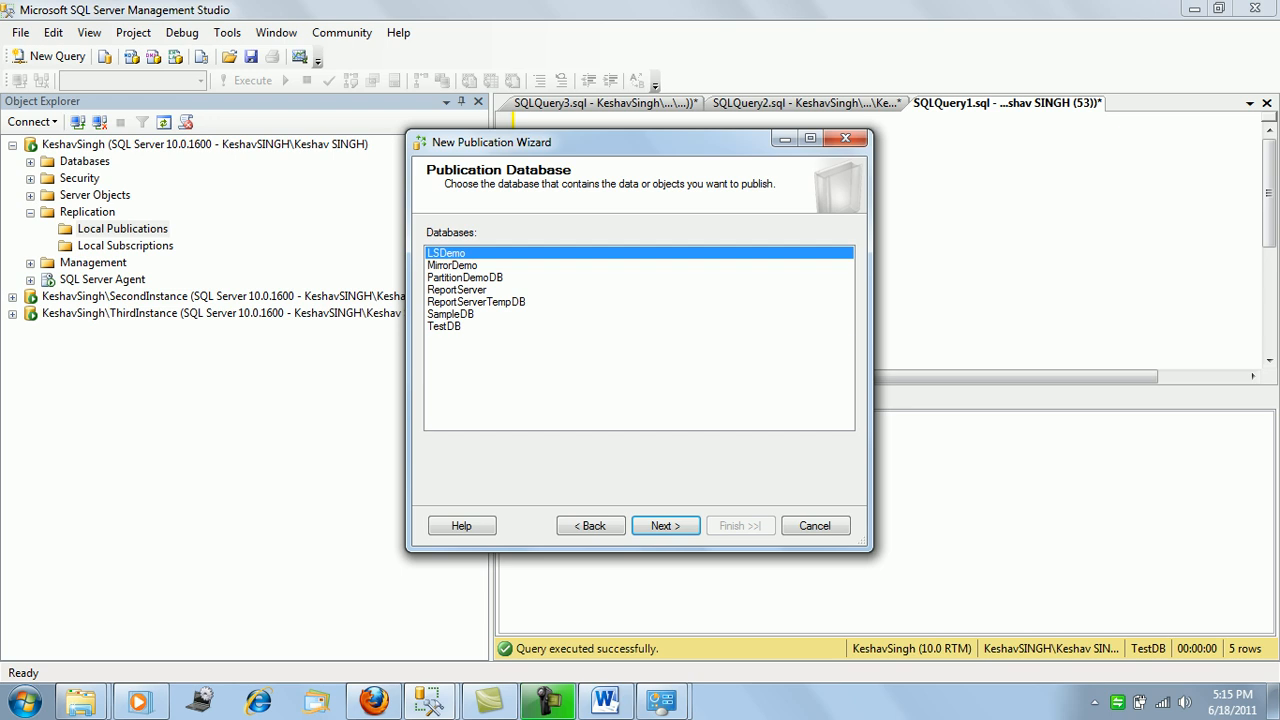
click(444, 326)
click(665, 525)
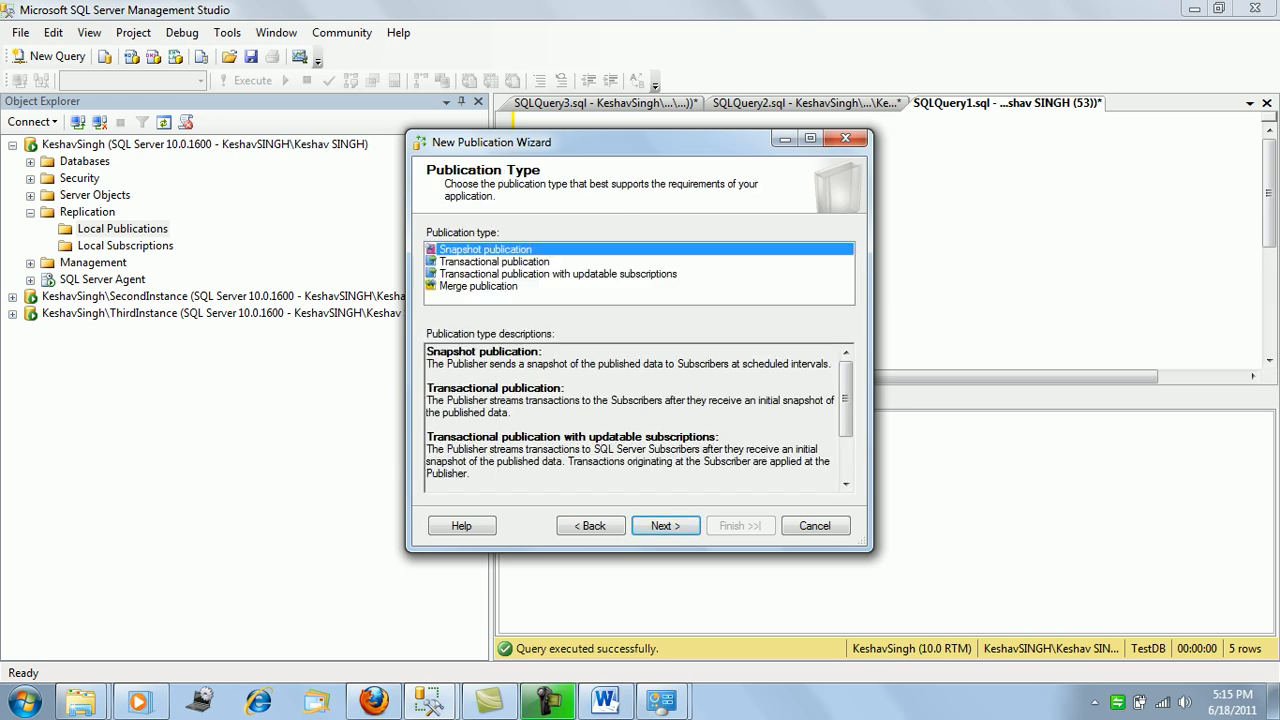
click(558, 274)
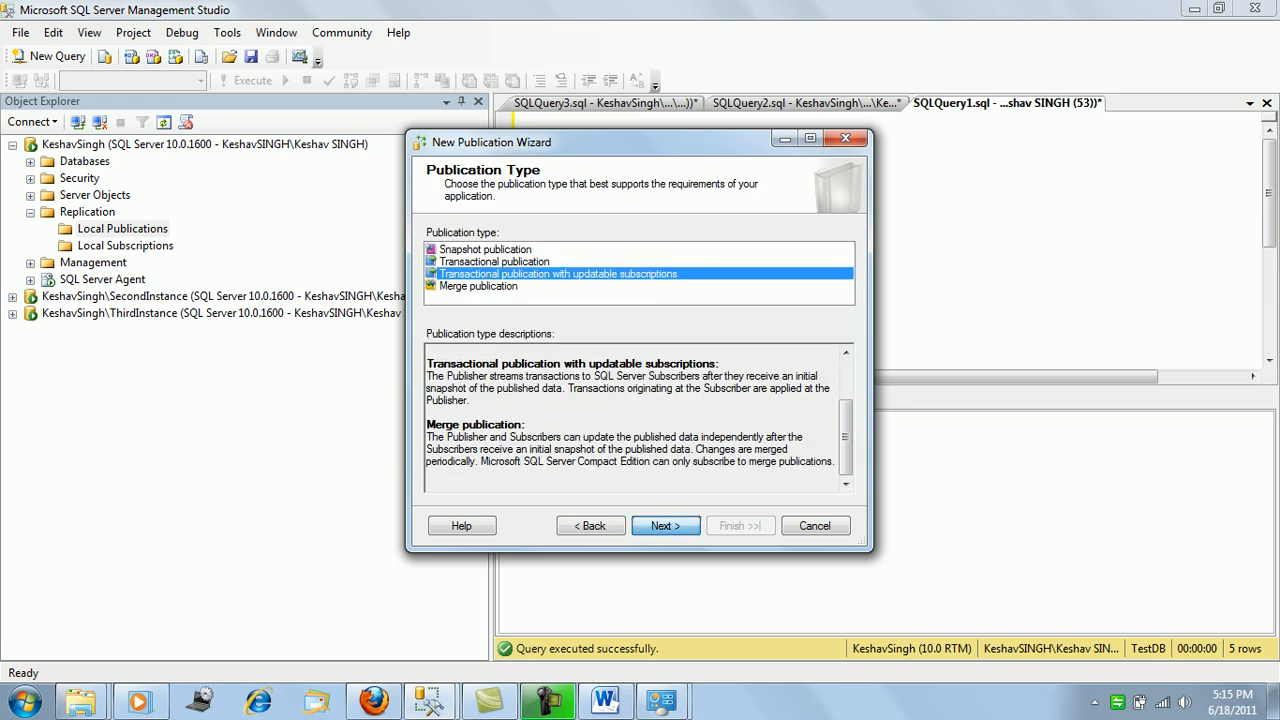
click(665, 525)
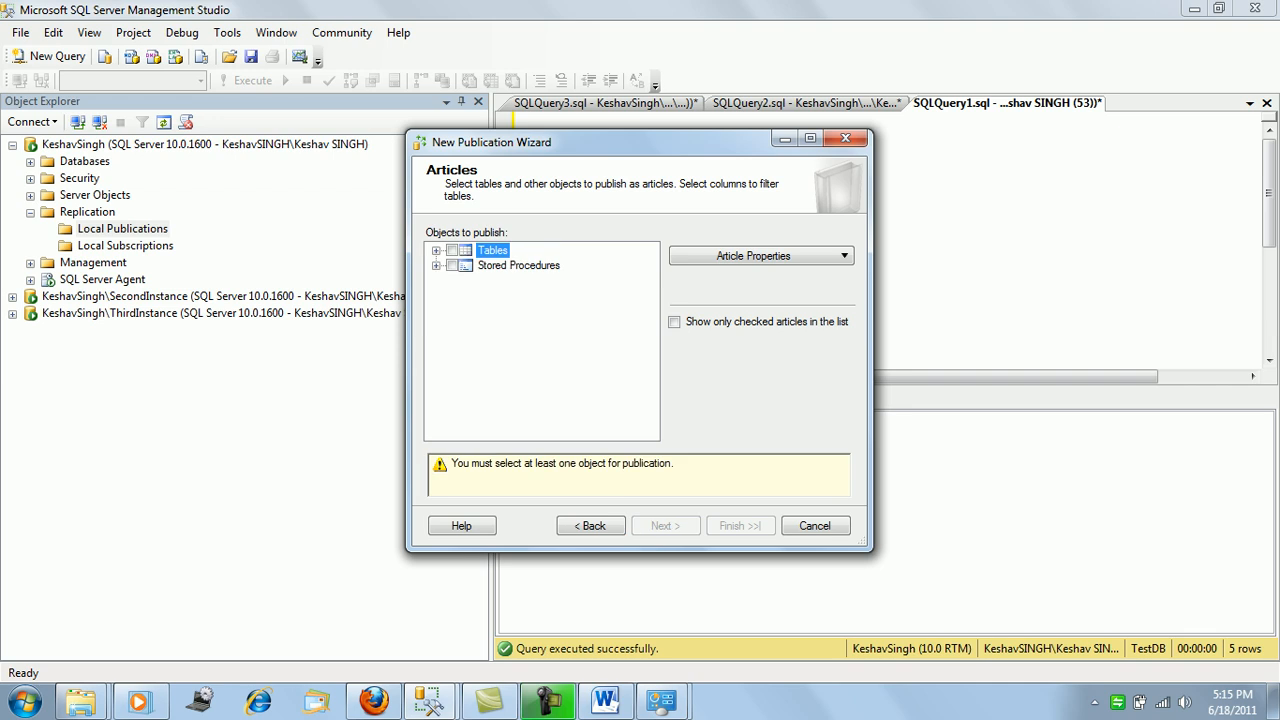
Publish the Student table, accept the article issues, skip row filters, and keep the immediate snapshot.
click(436, 266)
click(436, 266)
click(436, 251)
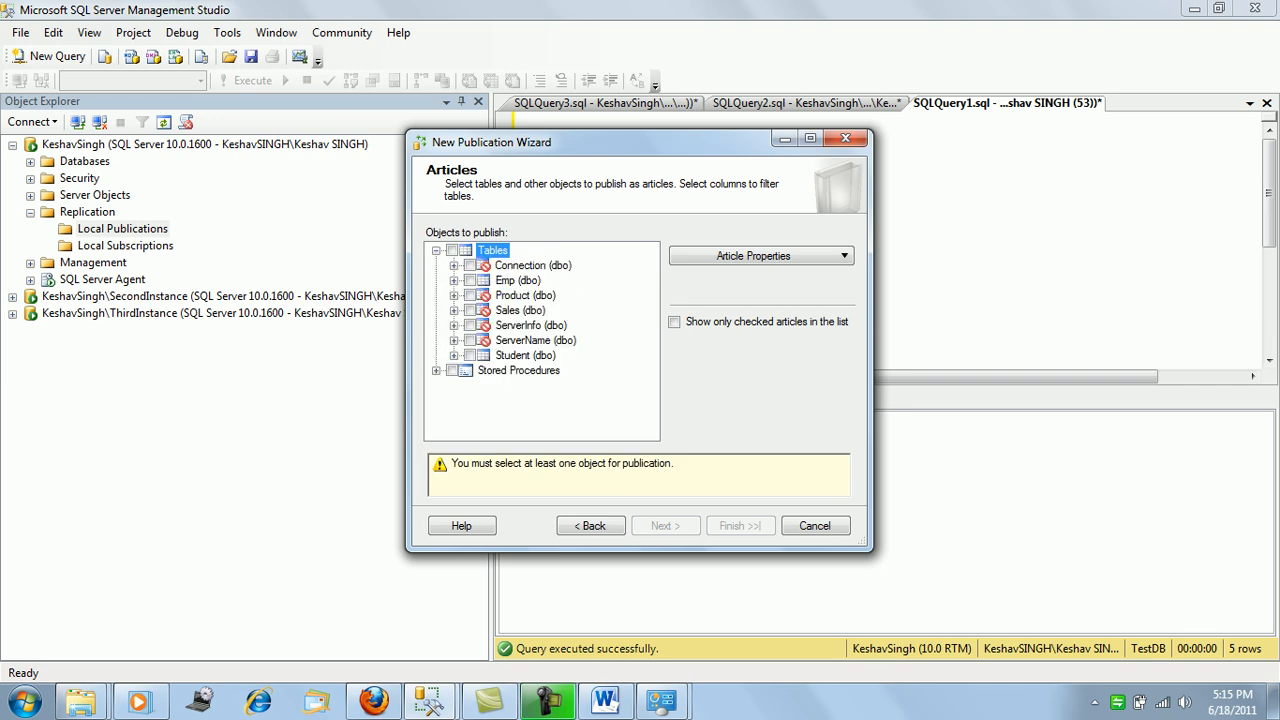
click(470, 356)
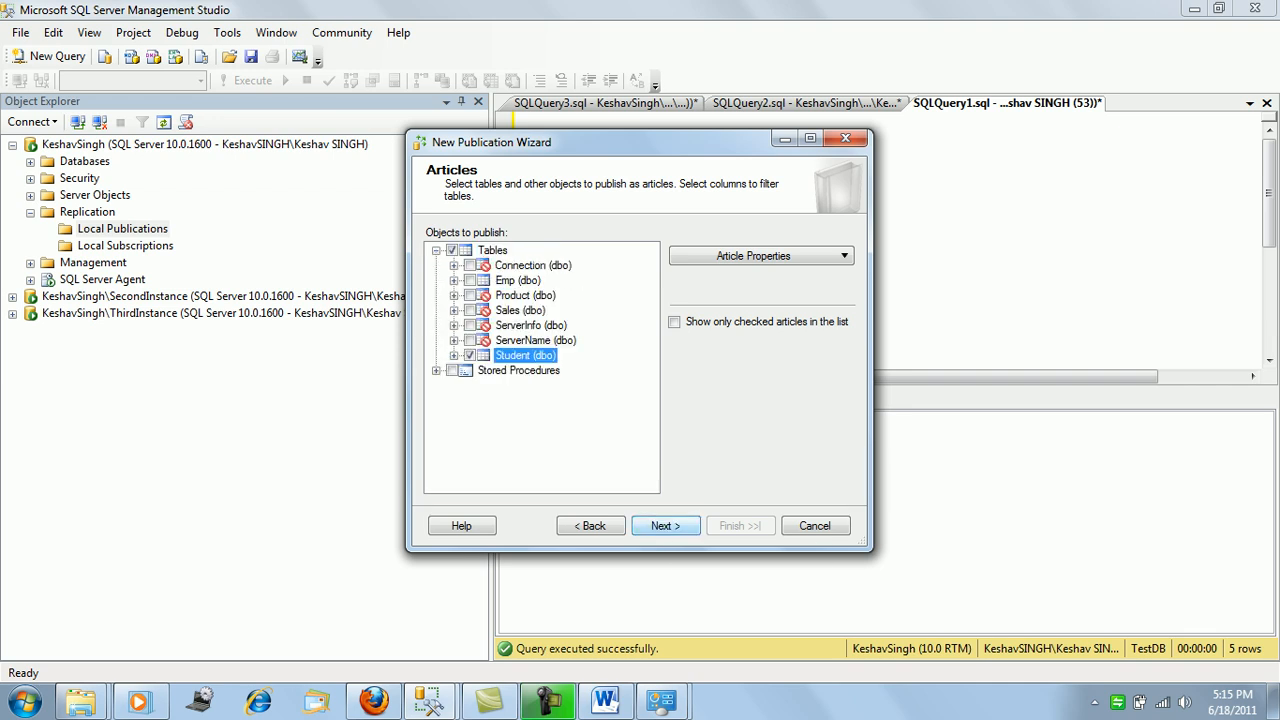
click(662, 528)
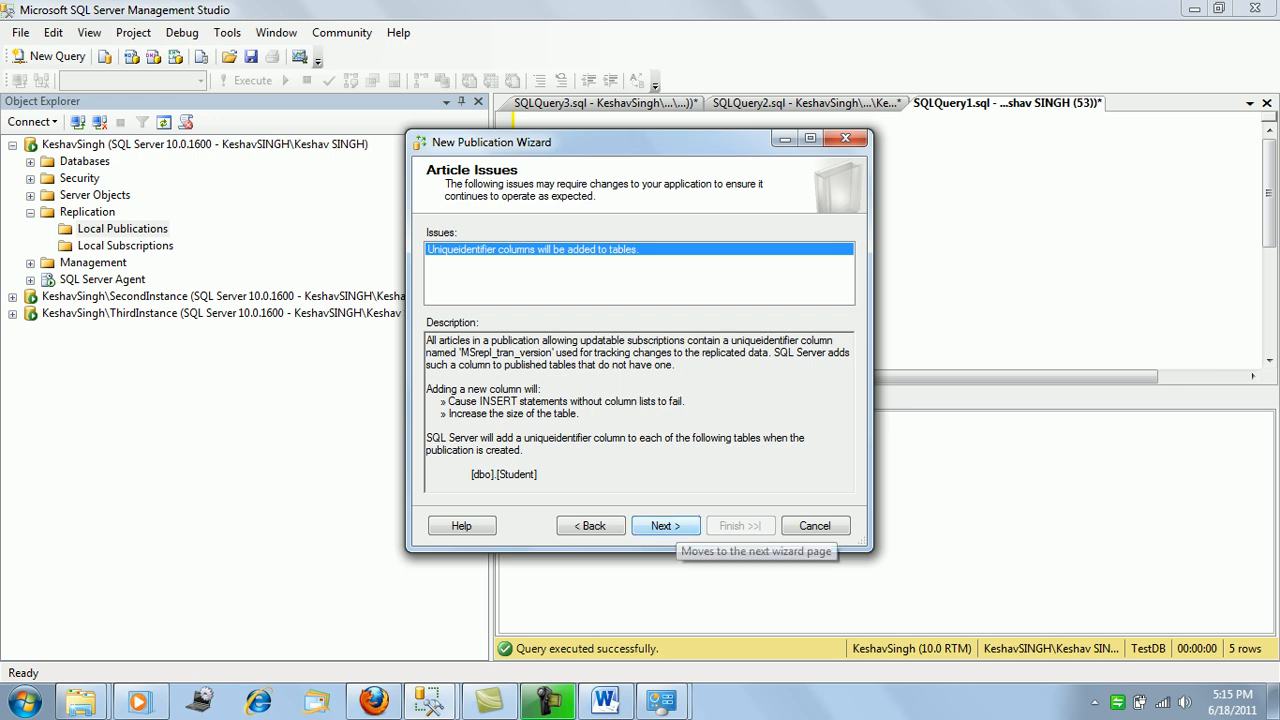
click(672, 525)
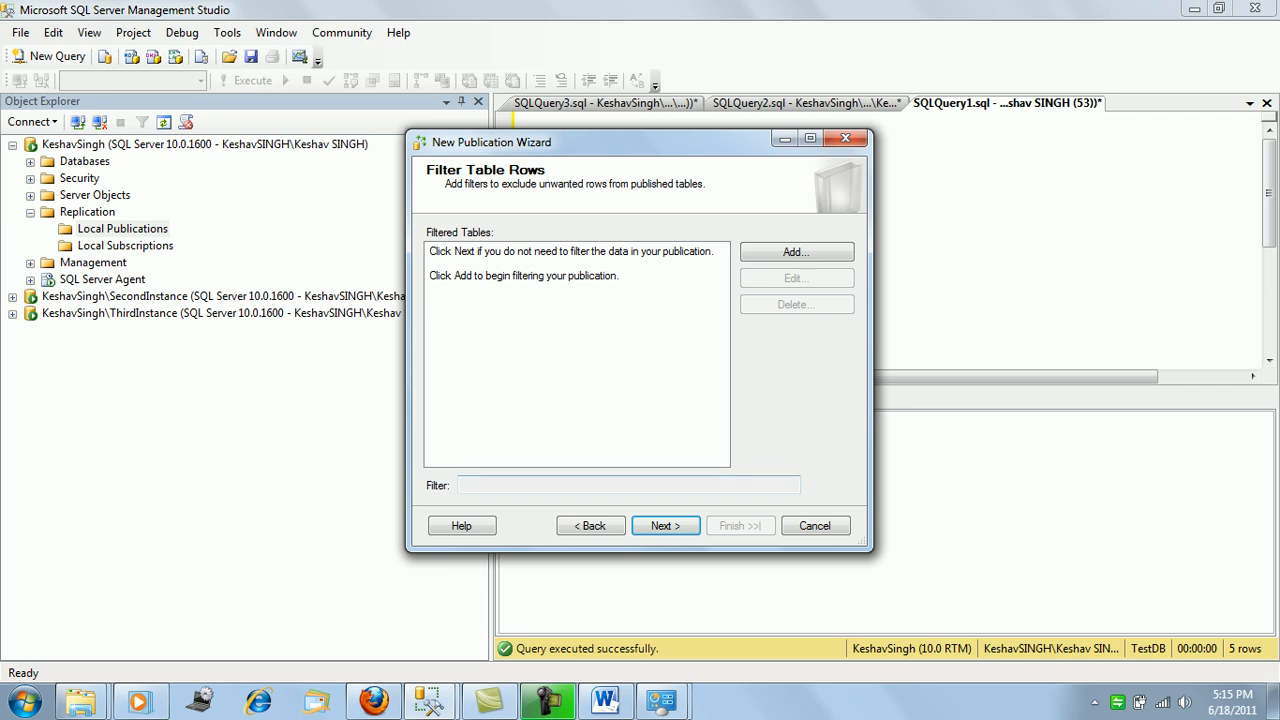
click(666, 526)
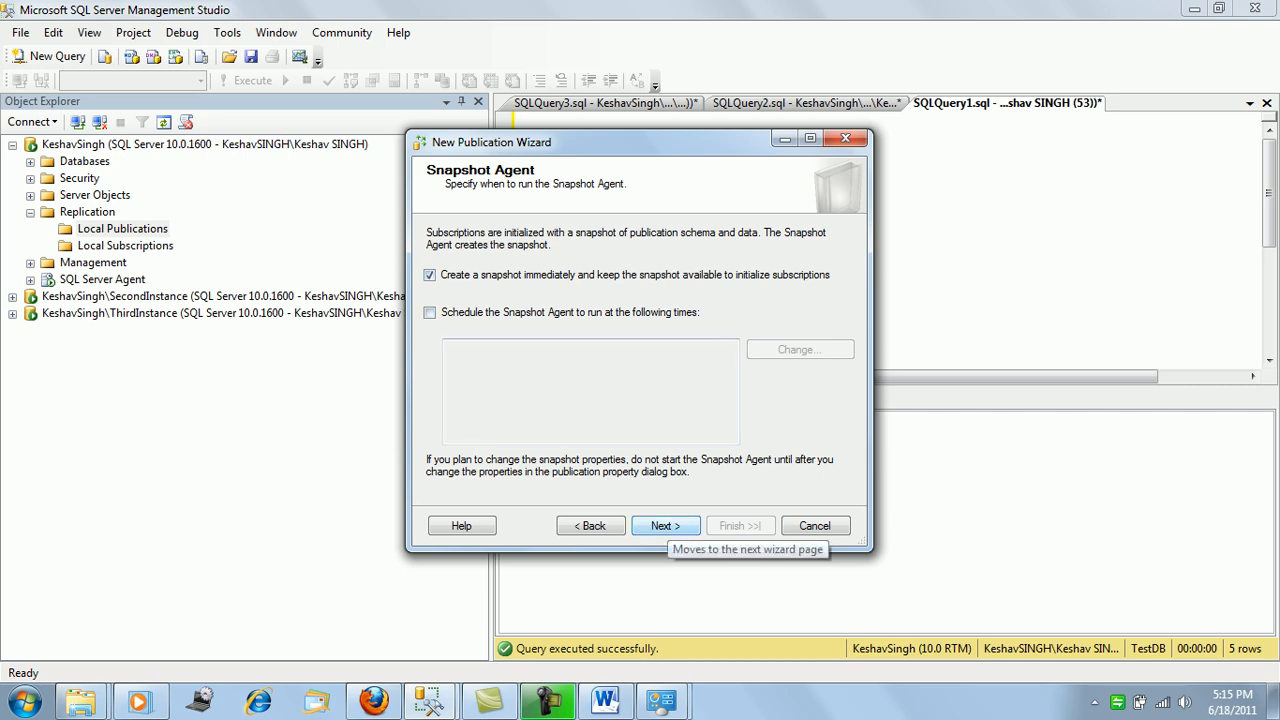
click(665, 526)
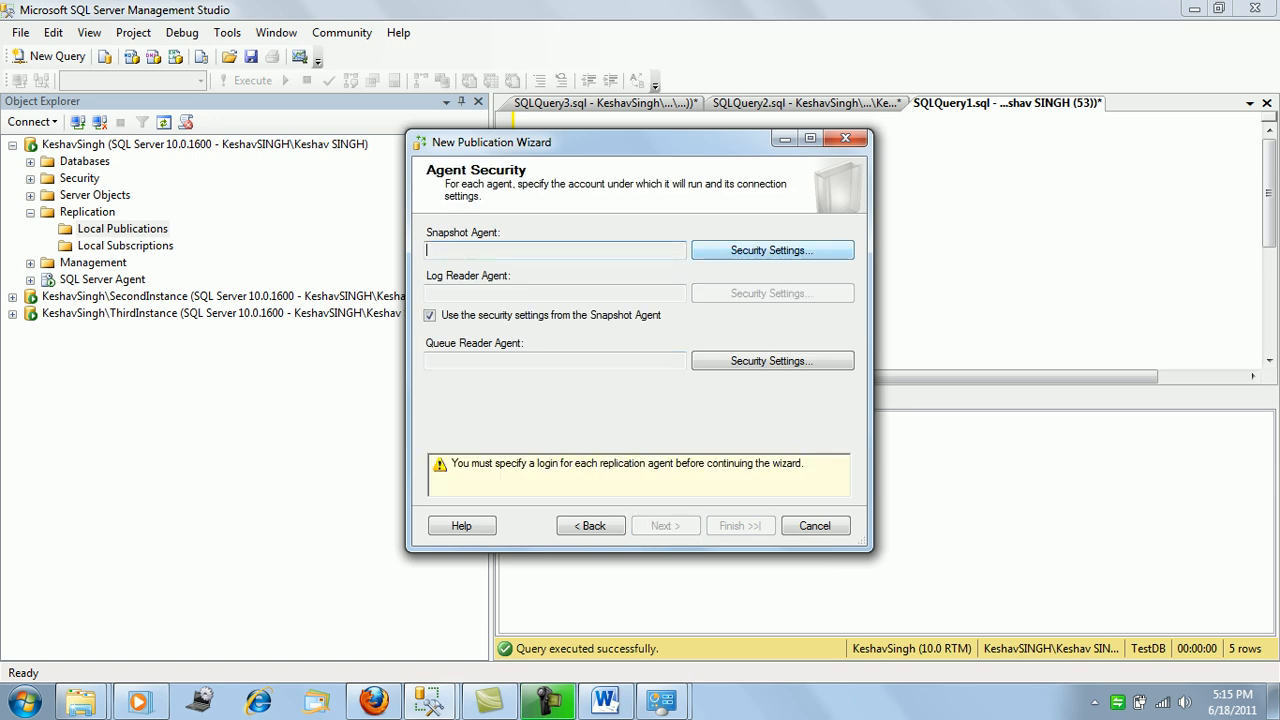
Run the Snapshot and Queue Reader agents under the SQL Server Agent service account and advance to the summary.
click(772, 250)
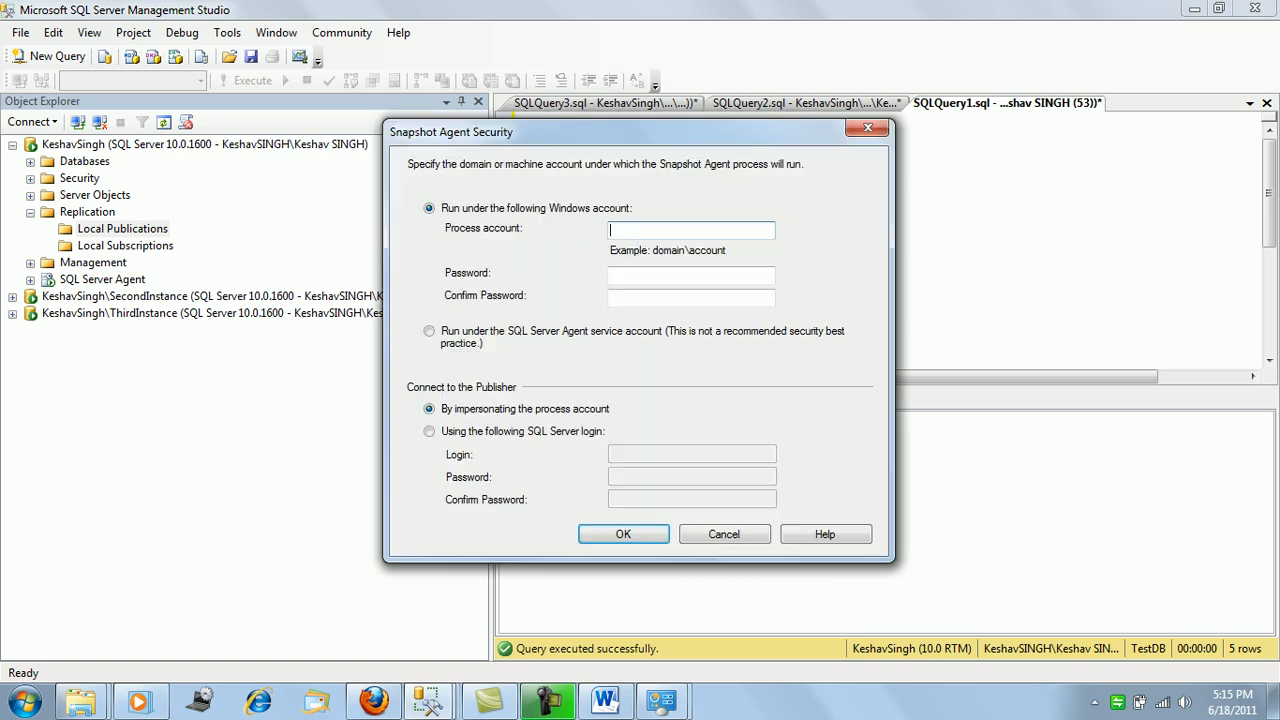
click(429, 331)
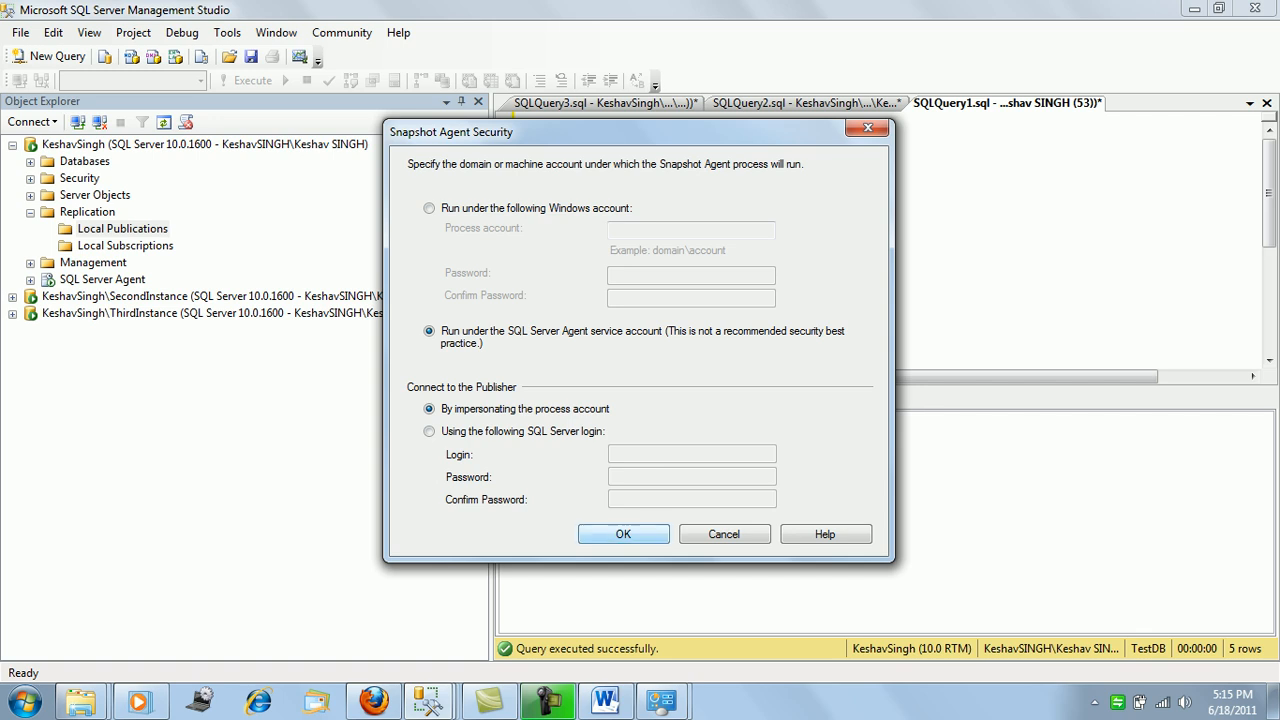
click(623, 534)
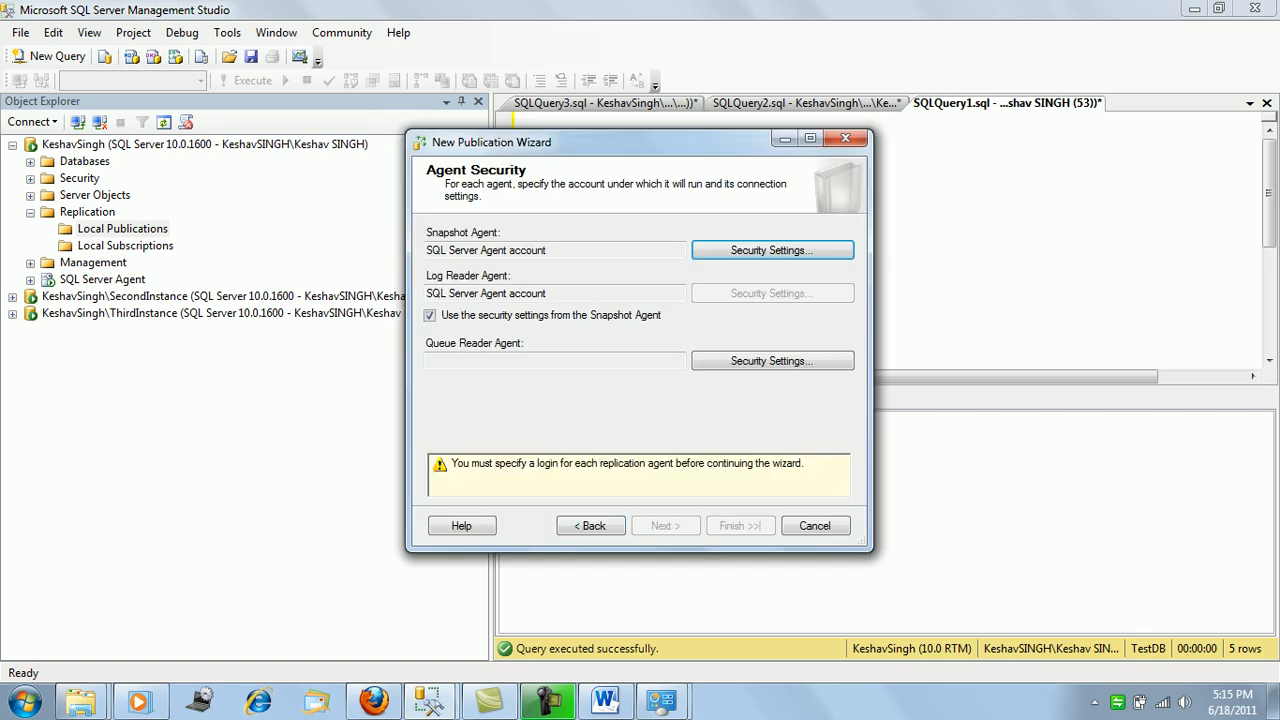
click(772, 361)
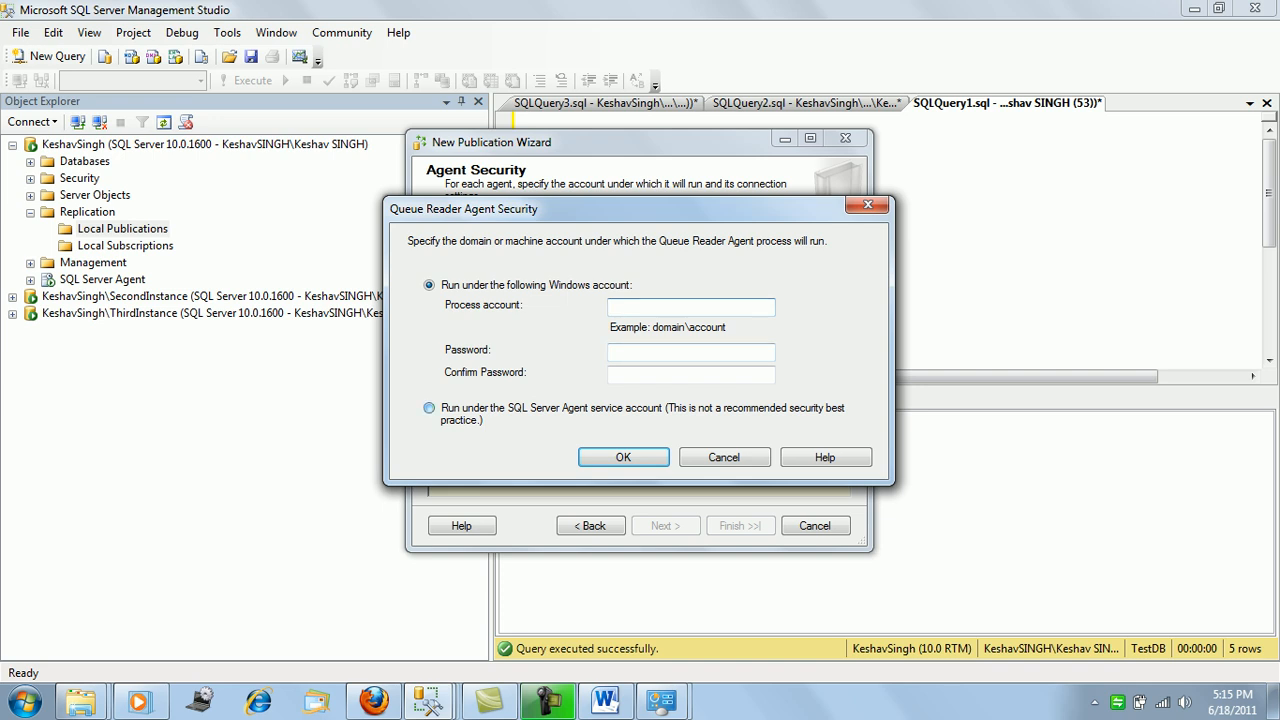
click(429, 408)
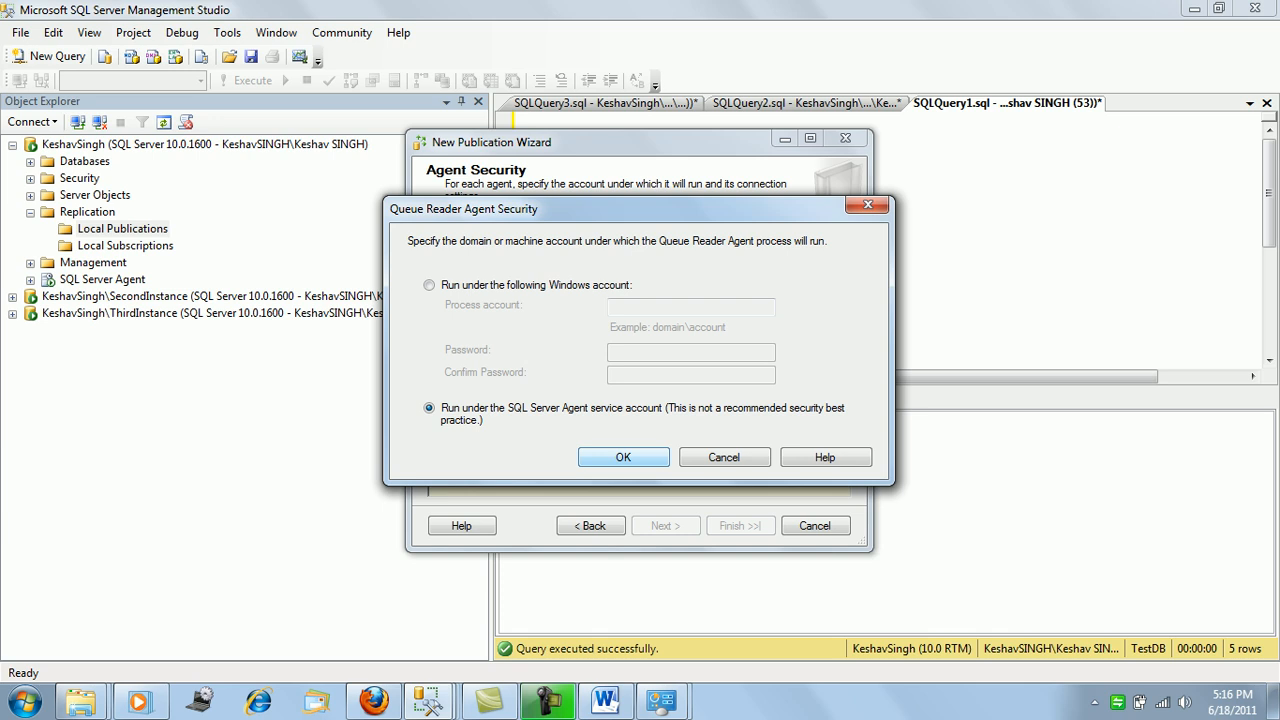
key(Return)
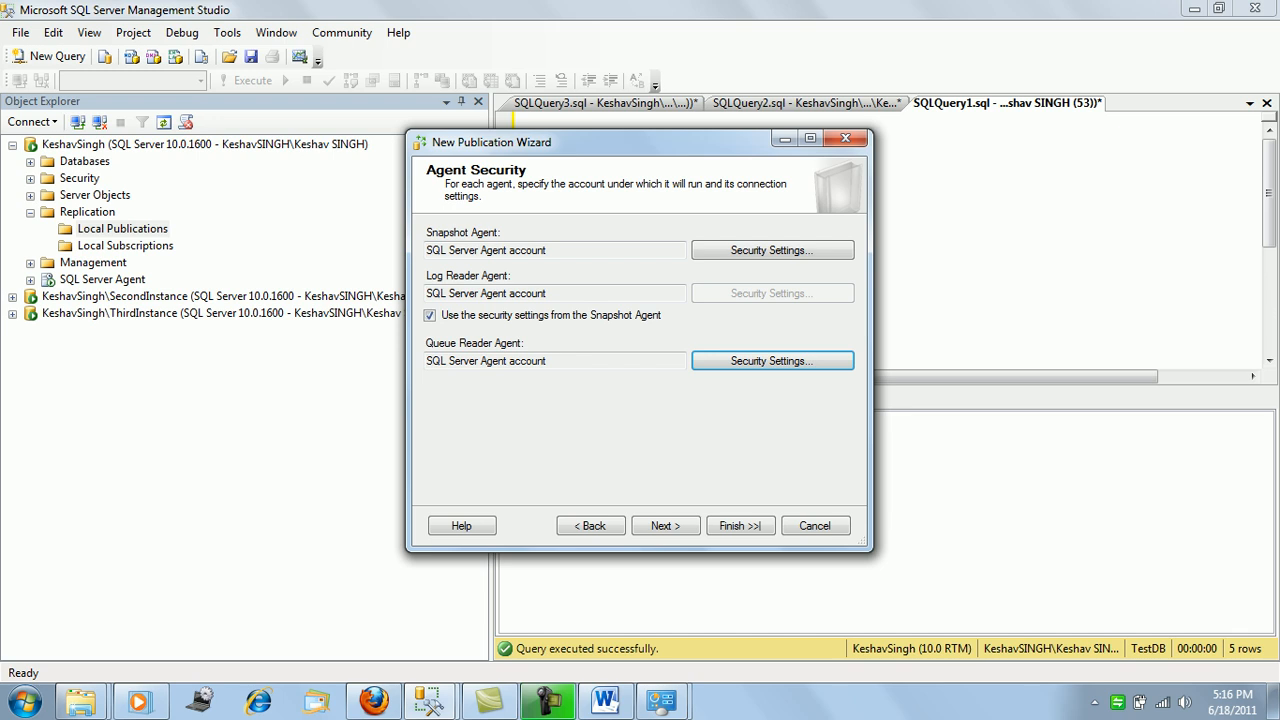
click(666, 526)
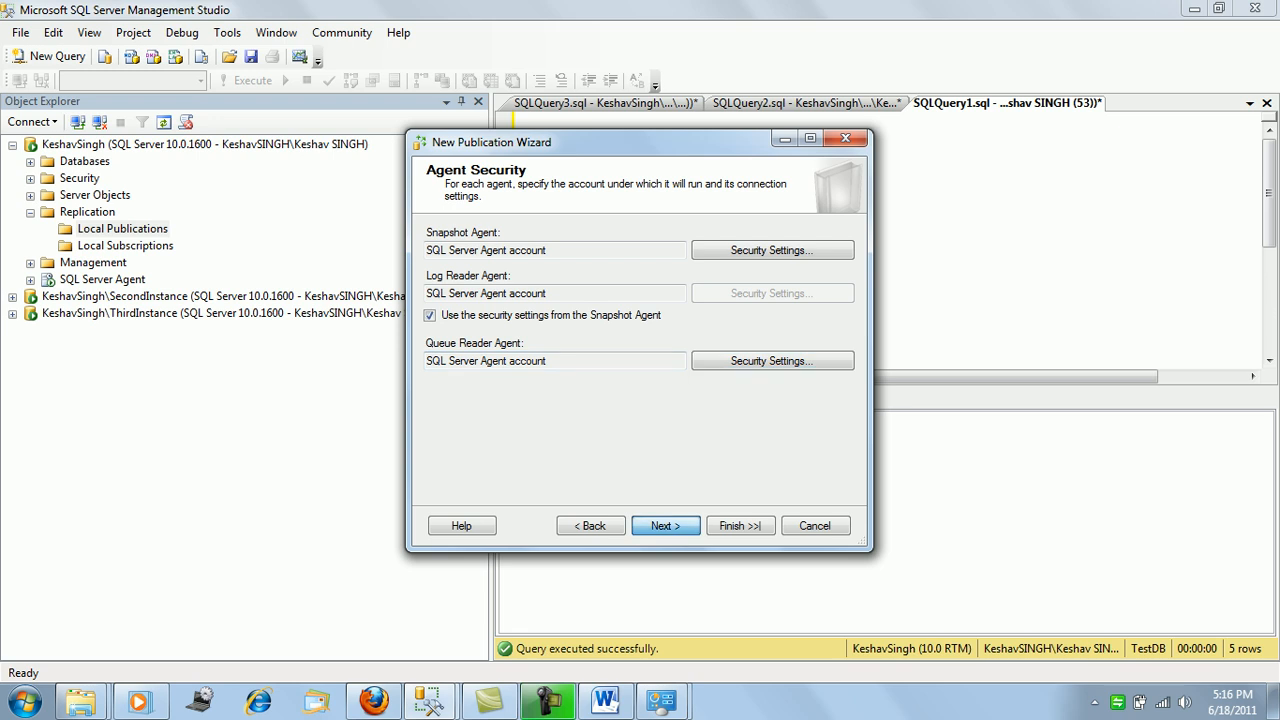
click(666, 526)
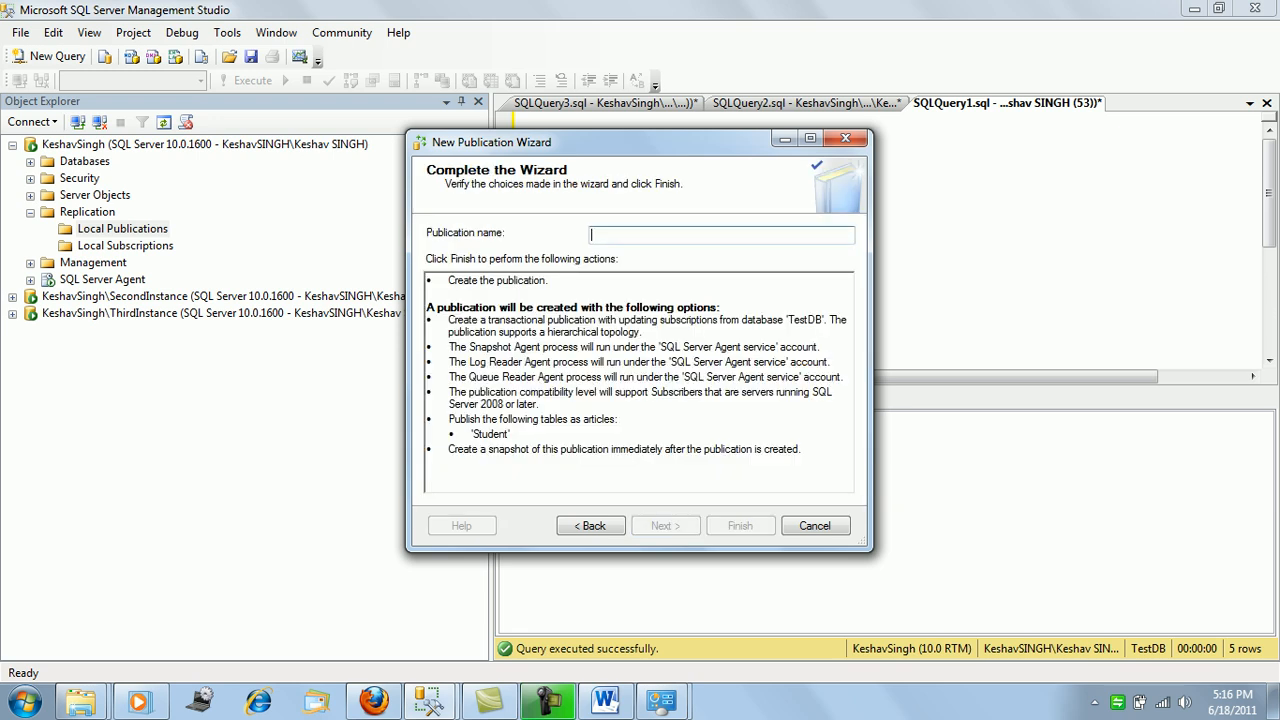
Name the publication TestDBPubsUpdatable, finish the wizard, and close it after successful creation.
text(TestDb)
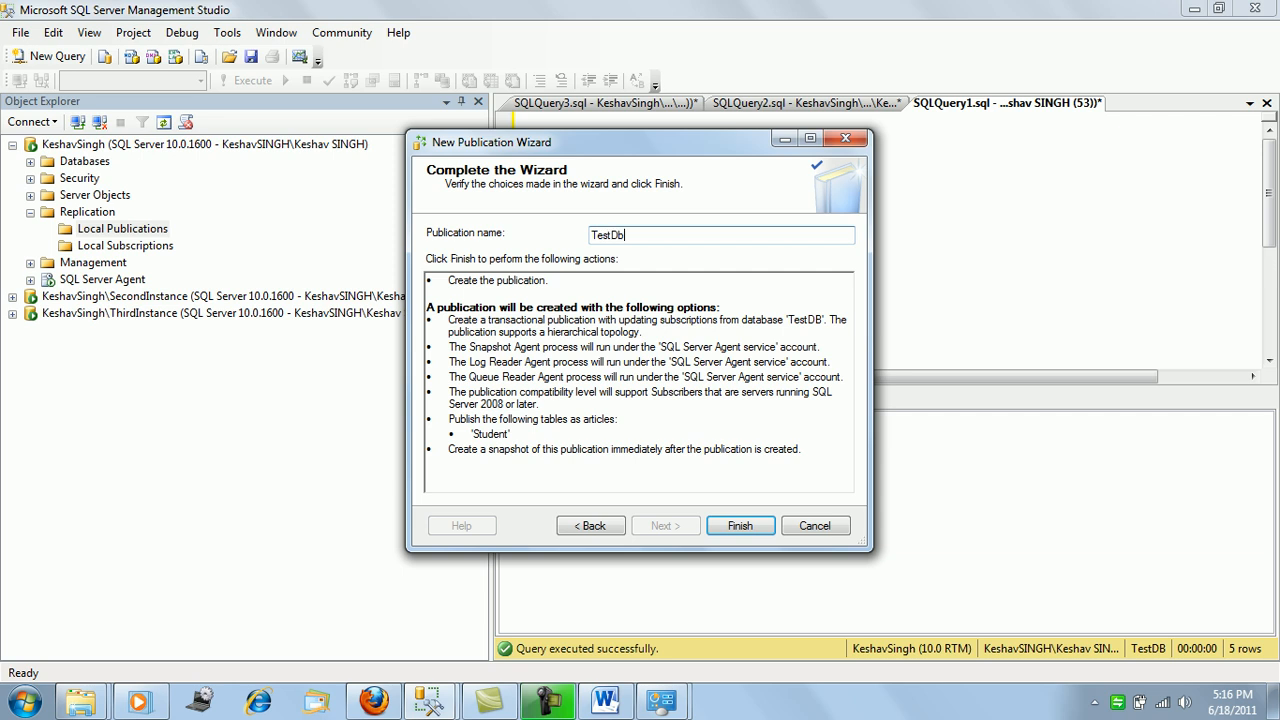
key(BackSpace)
text(BPubsUpdatable)
key(Return)
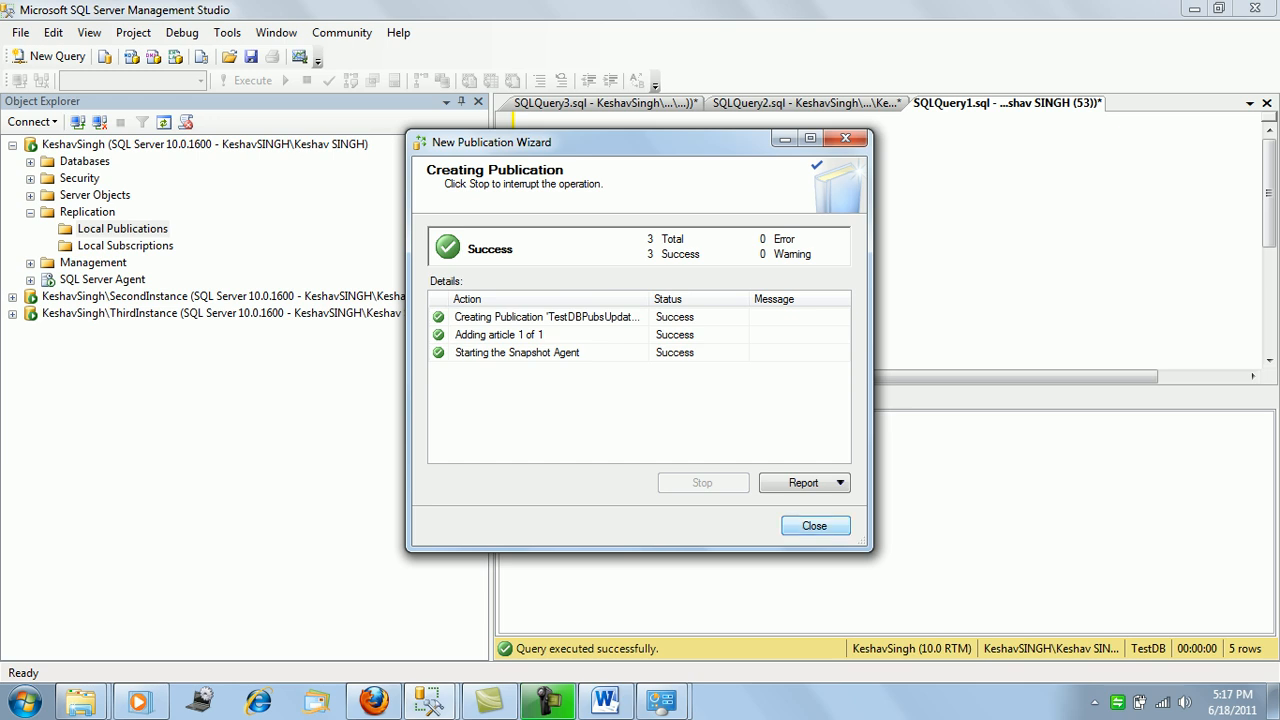
key(Return)
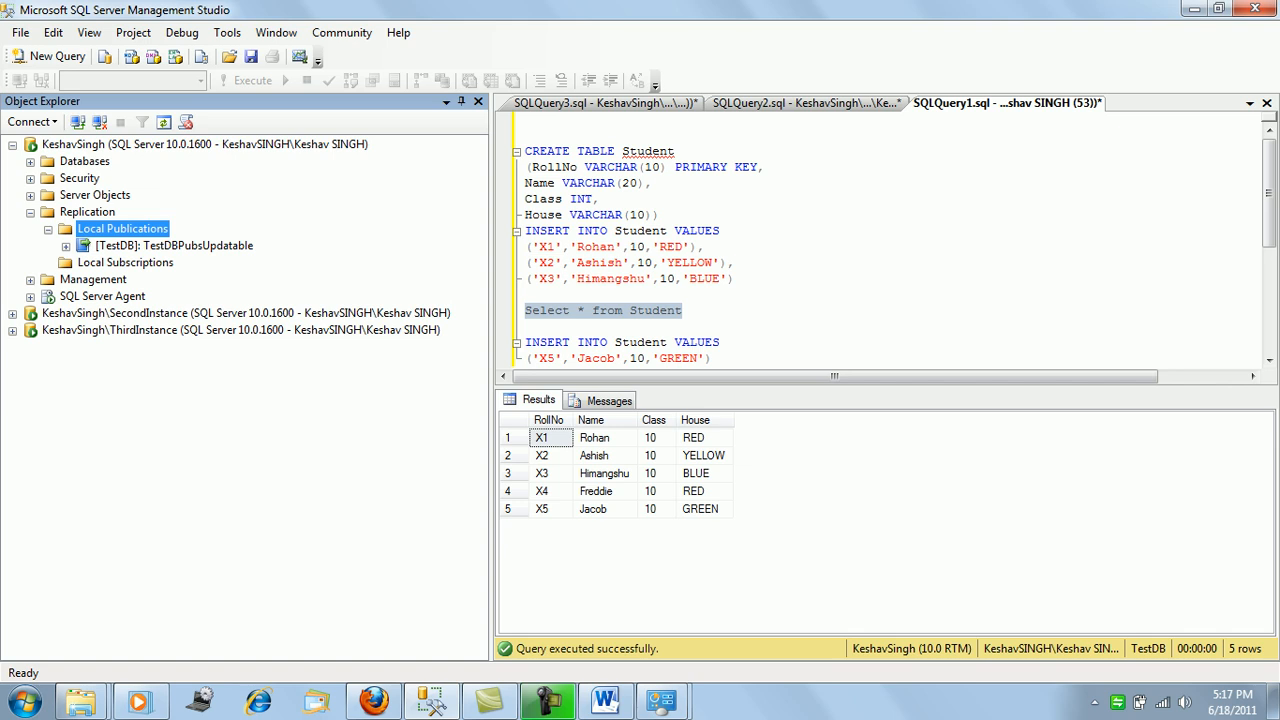
Expand SecondInstance's Replication folder and launch New Subscriptions from Local Subscriptions.
click(30, 212)
click(12, 263)
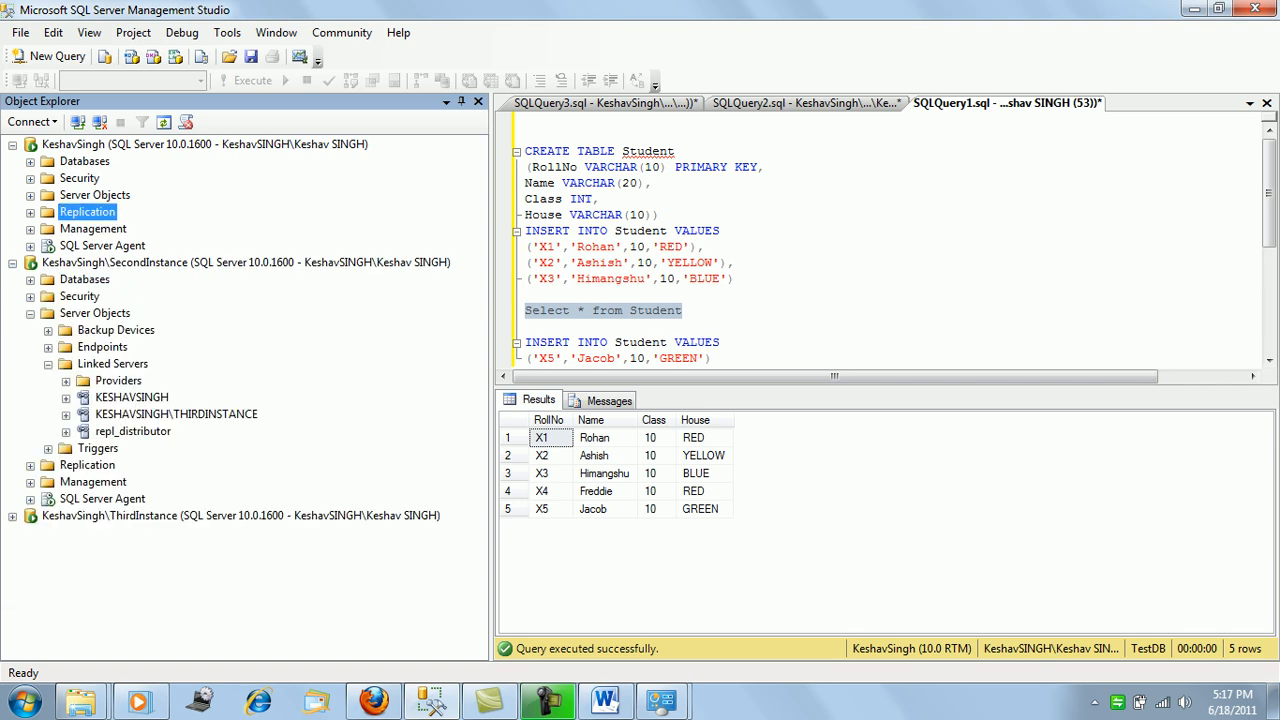
click(48, 364)
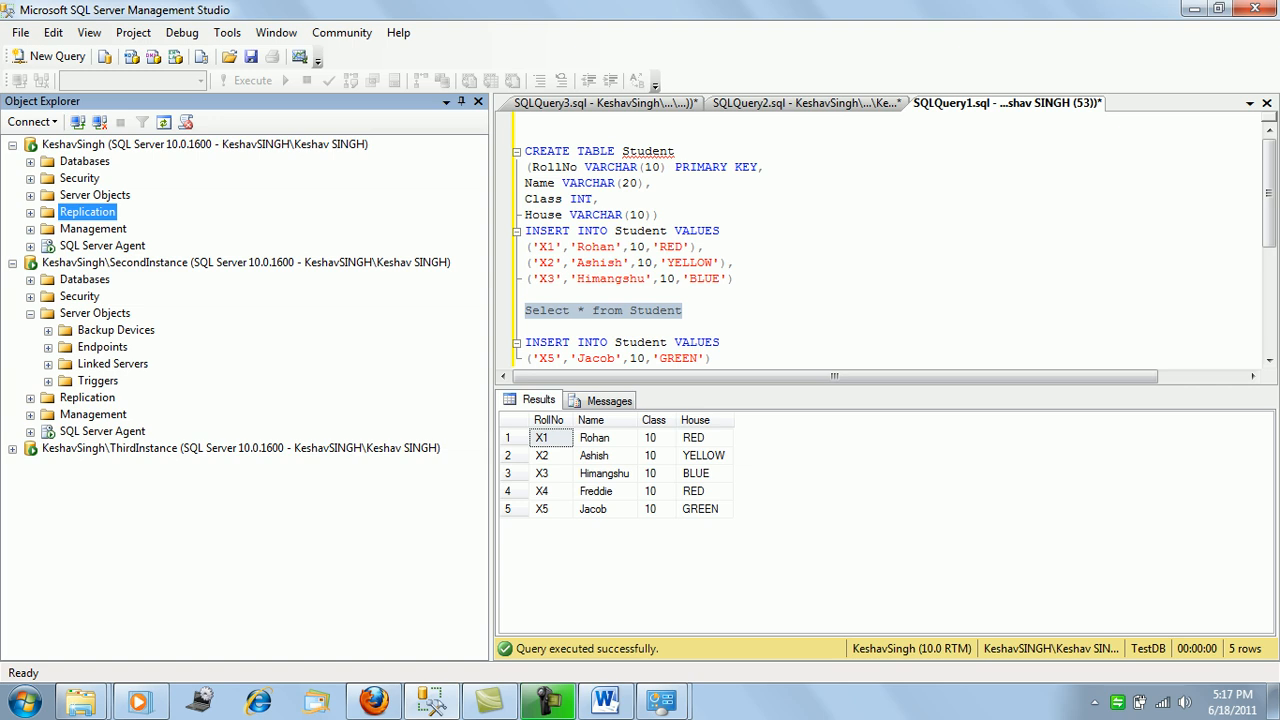
click(30, 313)
click(30, 330)
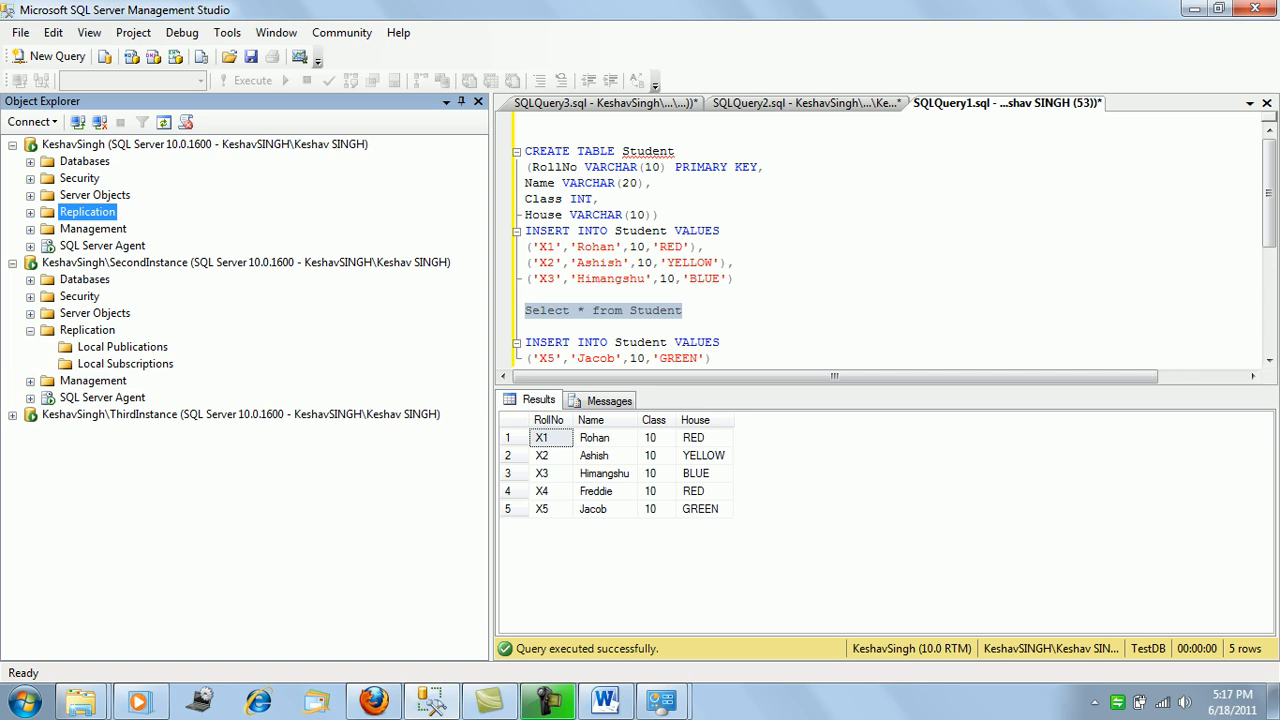
right_click(136, 363)
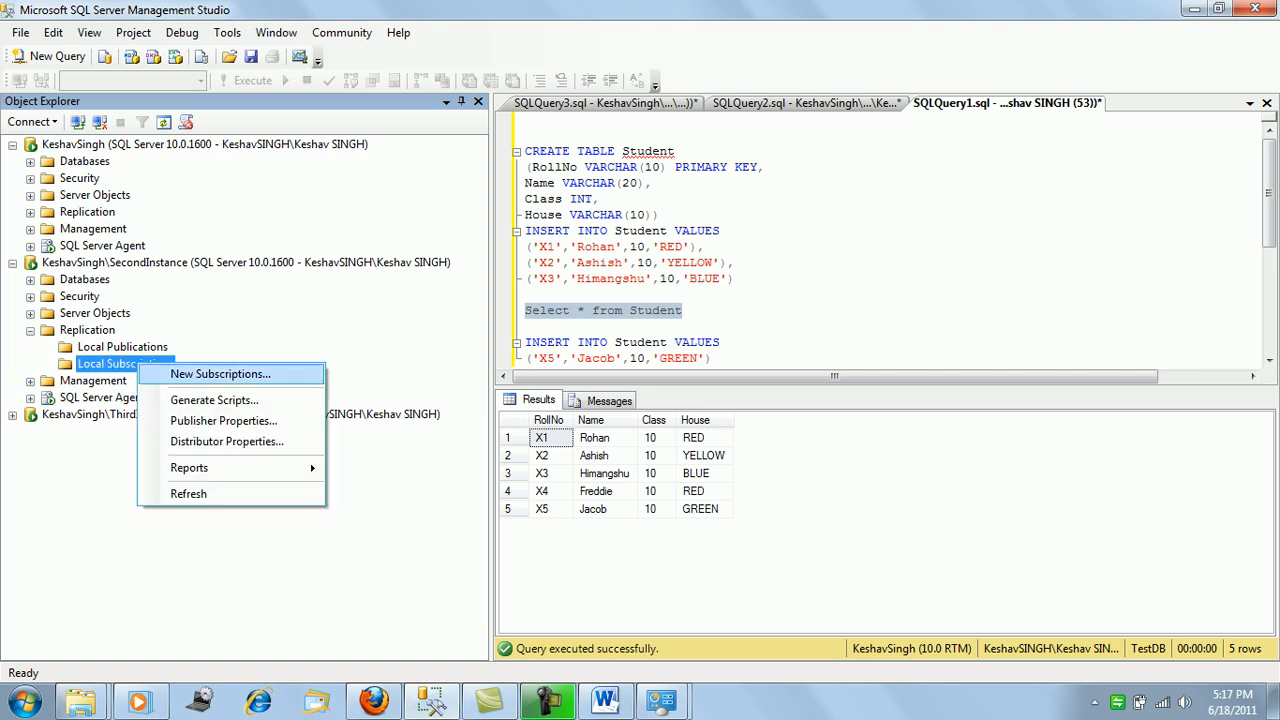
click(220, 373)
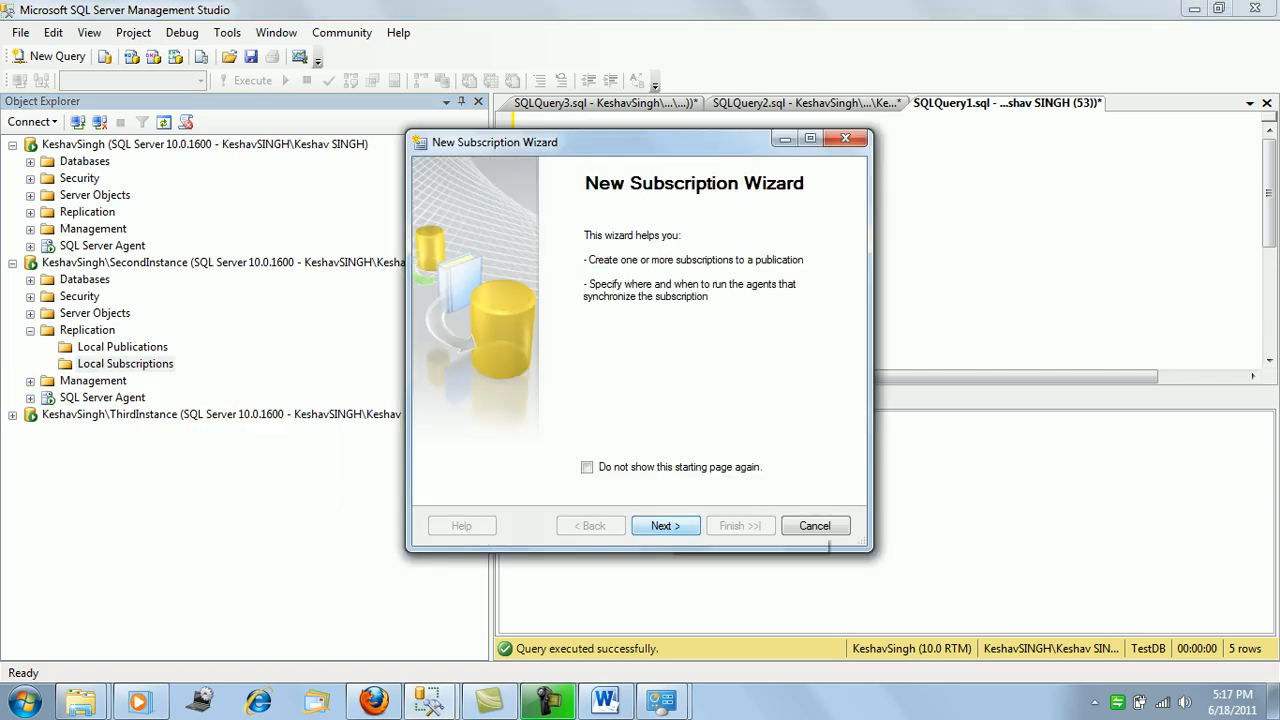
click(665, 526)
Connect to the default-instance publisher and choose the TestDBPubsUpdatable publication.
click(677, 251)
click(600, 267)
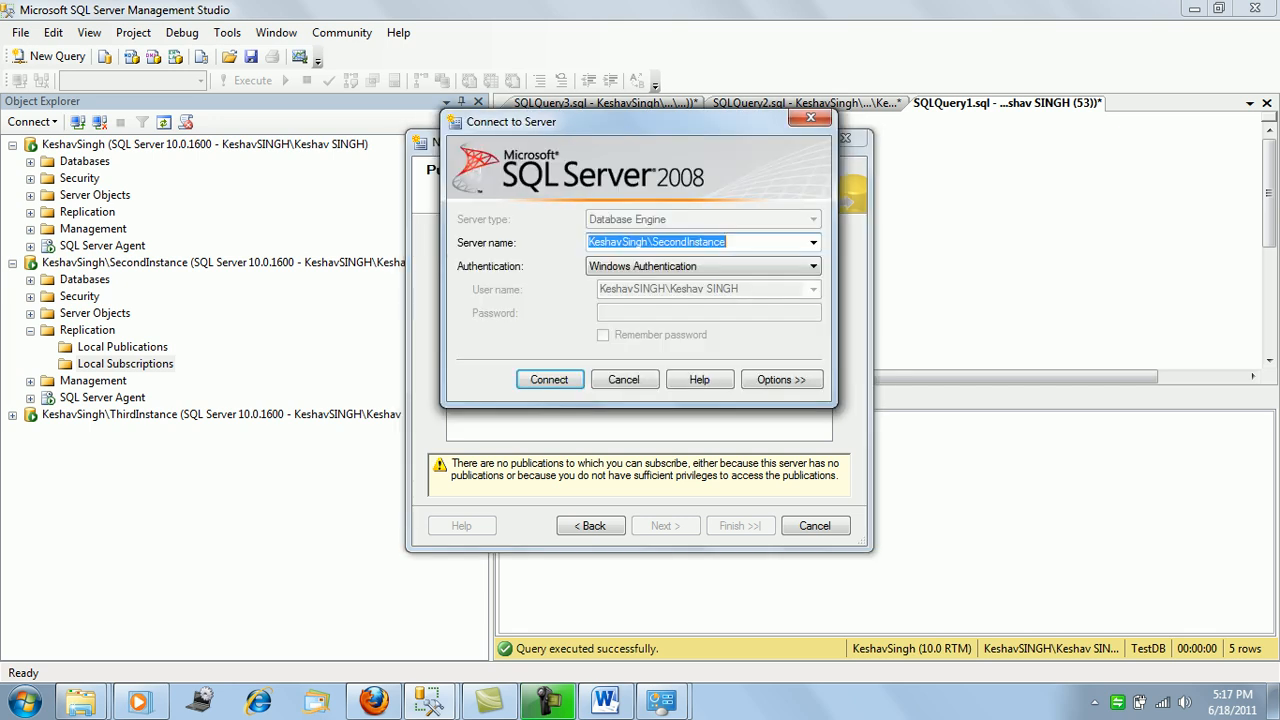
click(813, 243)
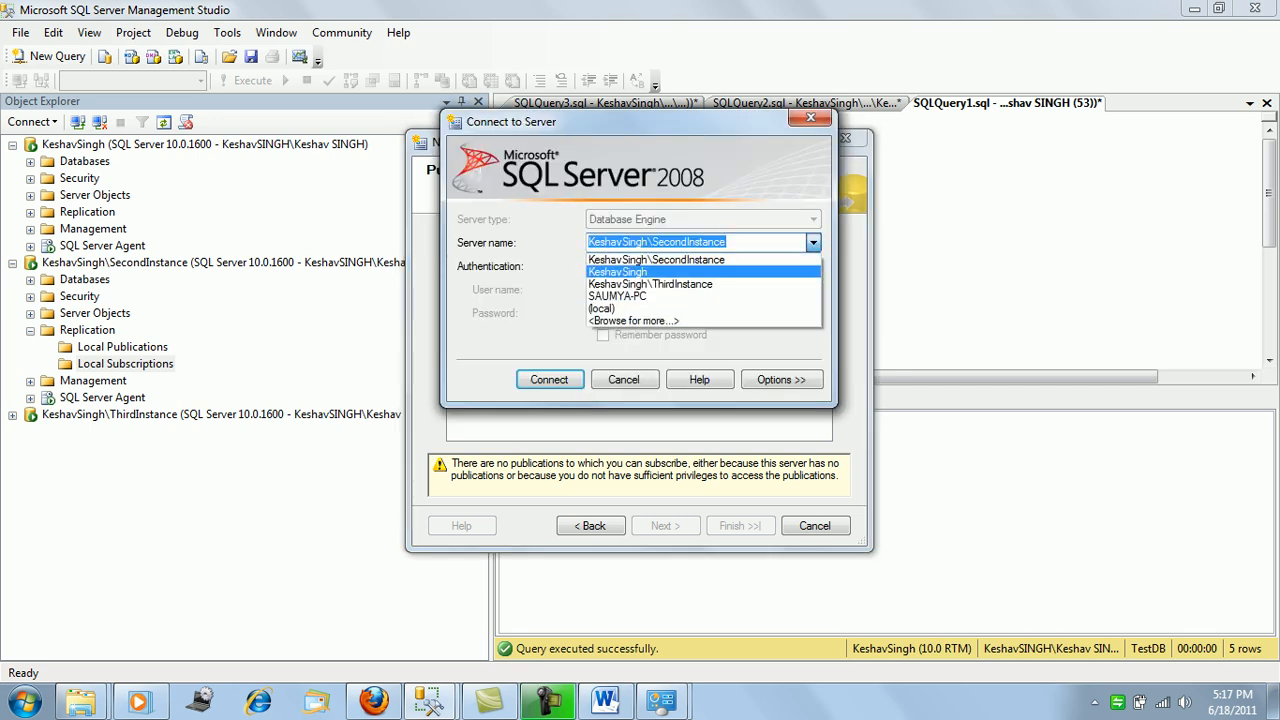
click(640, 273)
click(549, 380)
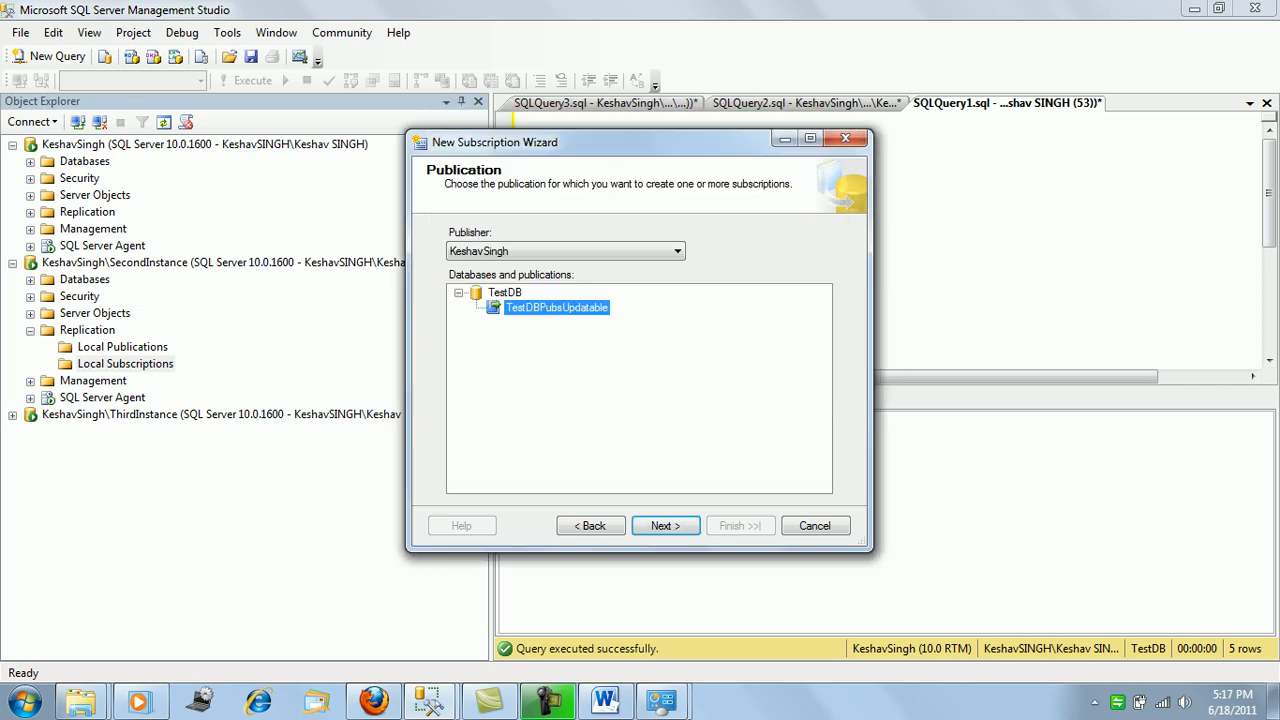
click(665, 525)
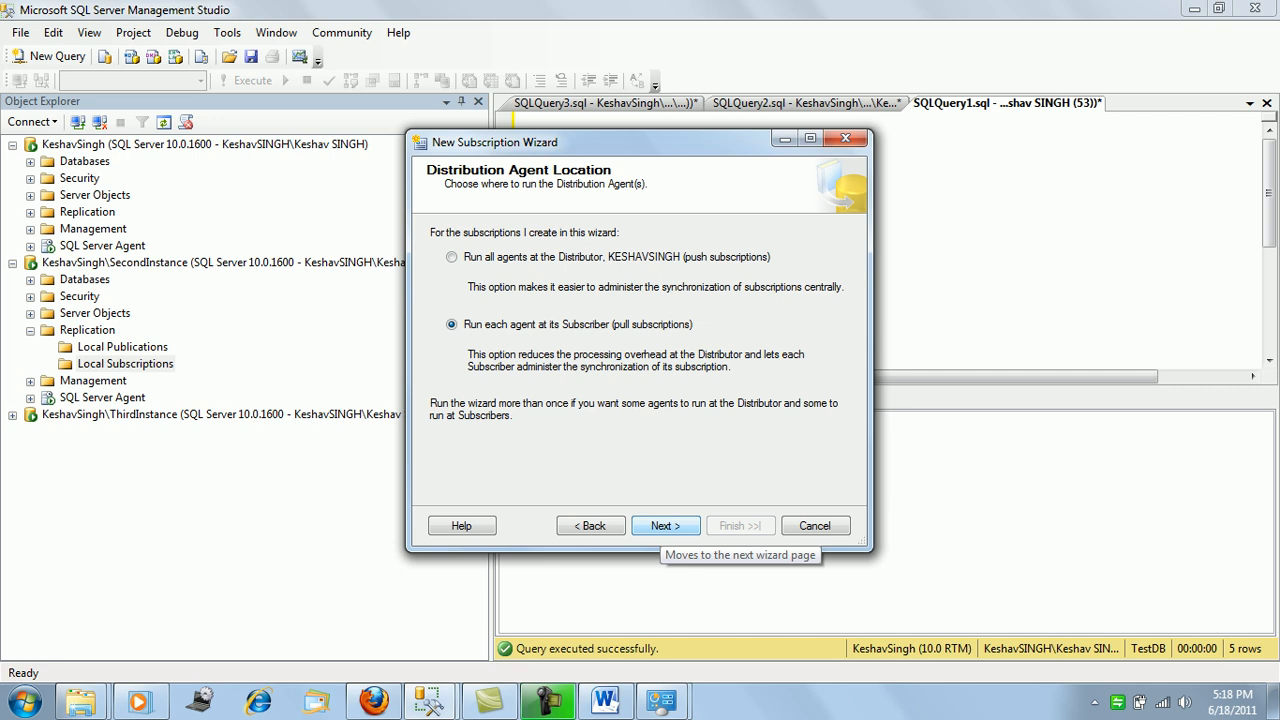
Keep a pull subscription into SampleDB, with the distribution agent under the SQL Server Agent account.
click(665, 526)
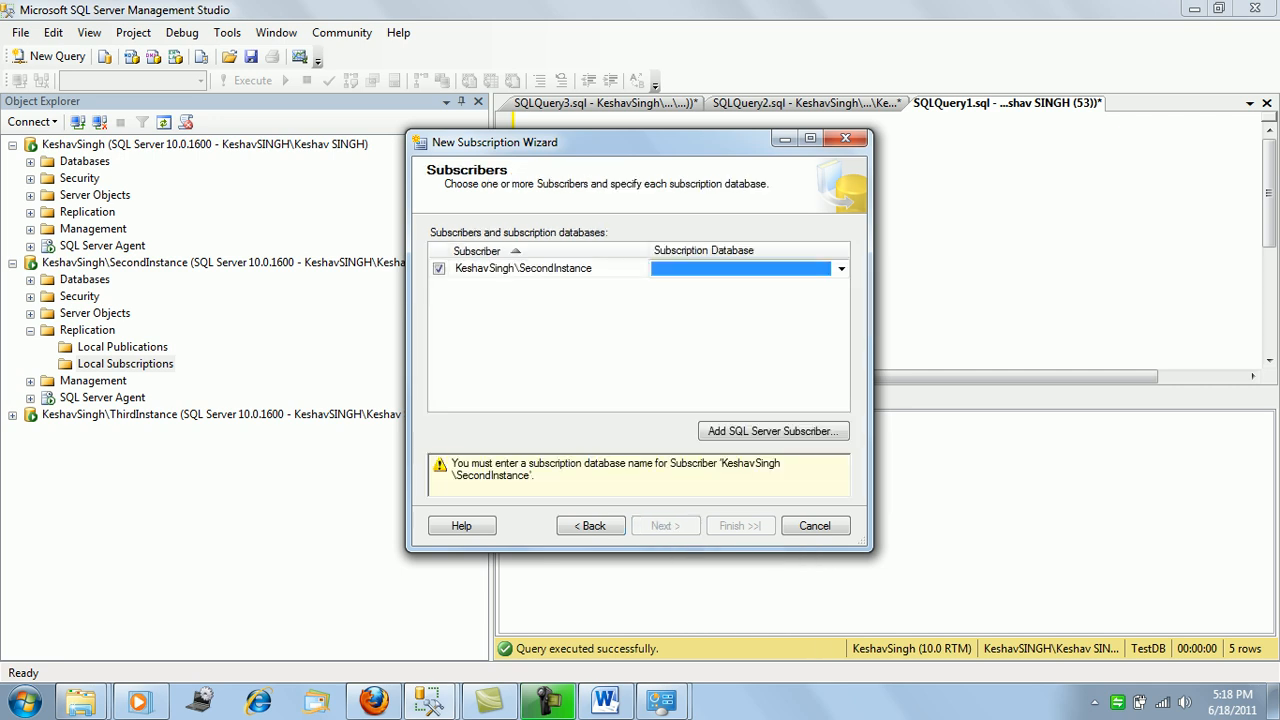
click(841, 269)
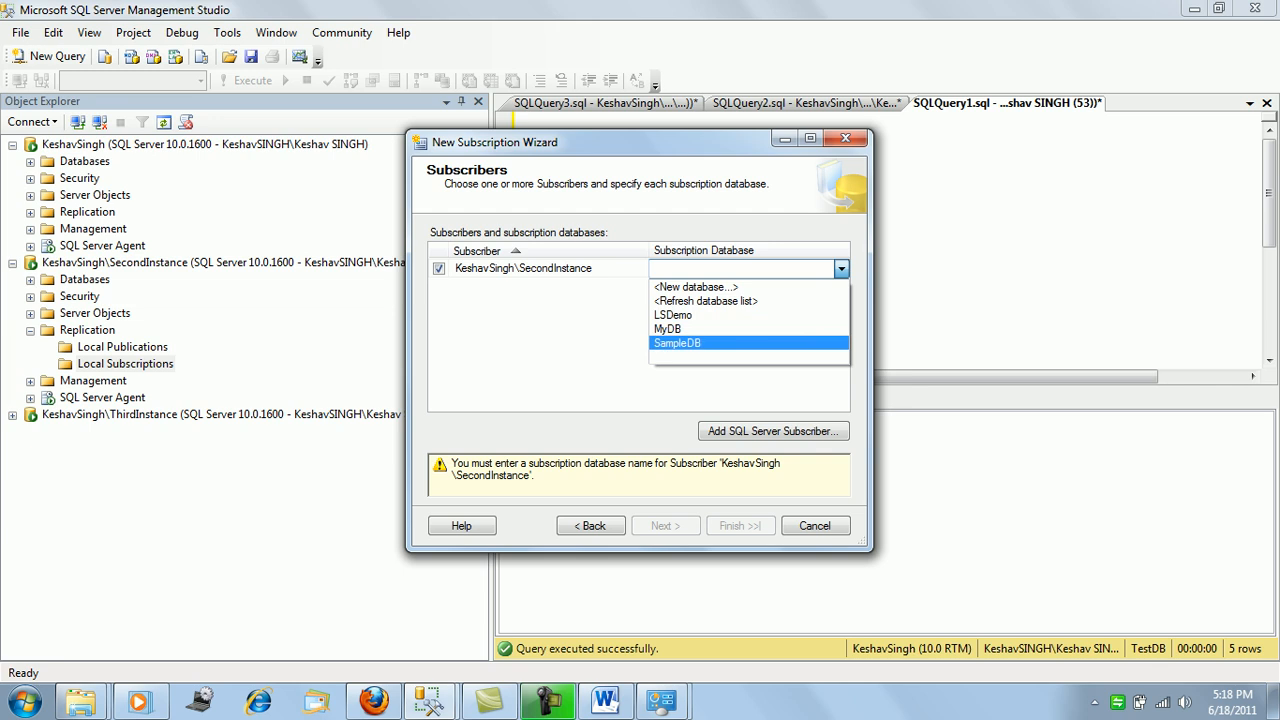
click(678, 343)
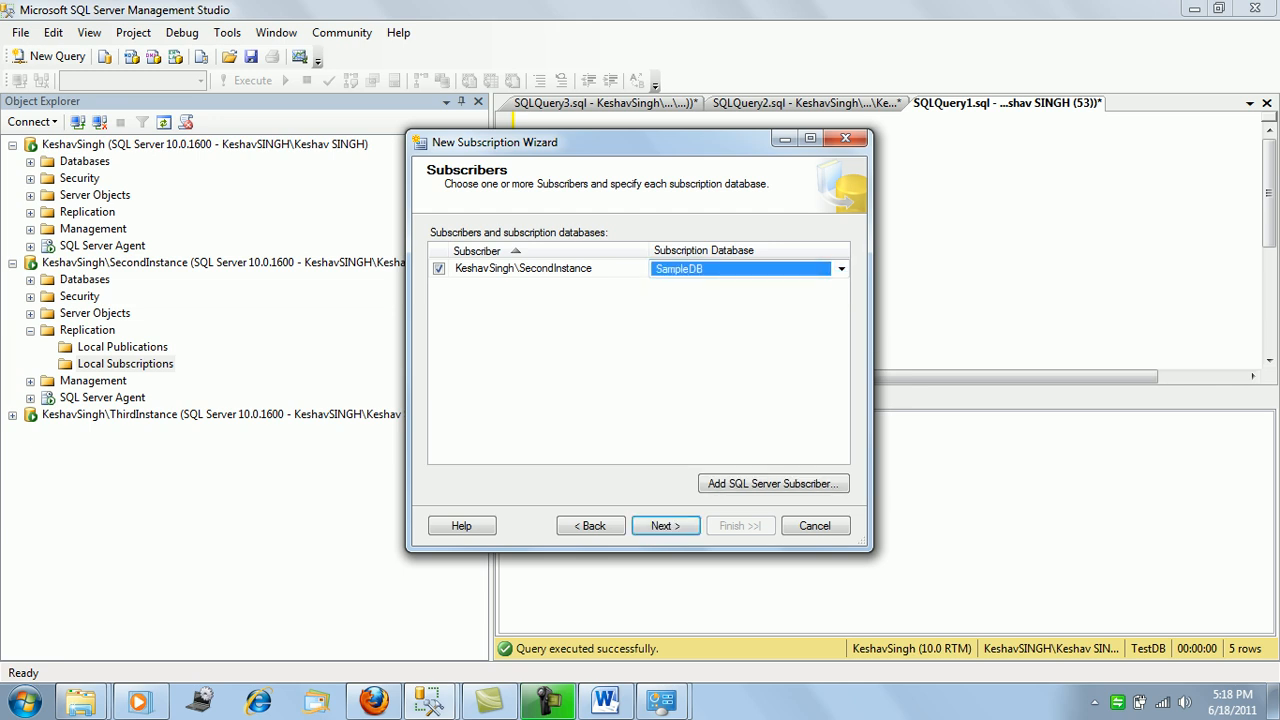
click(665, 526)
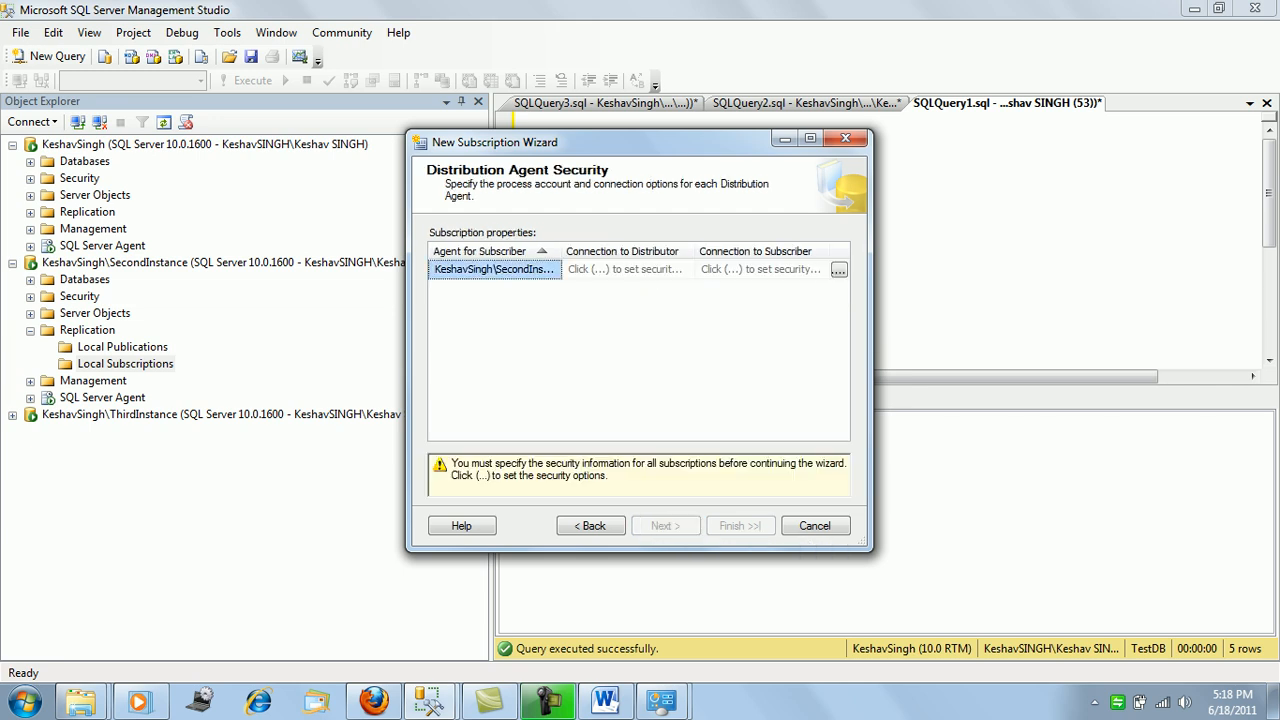
click(839, 270)
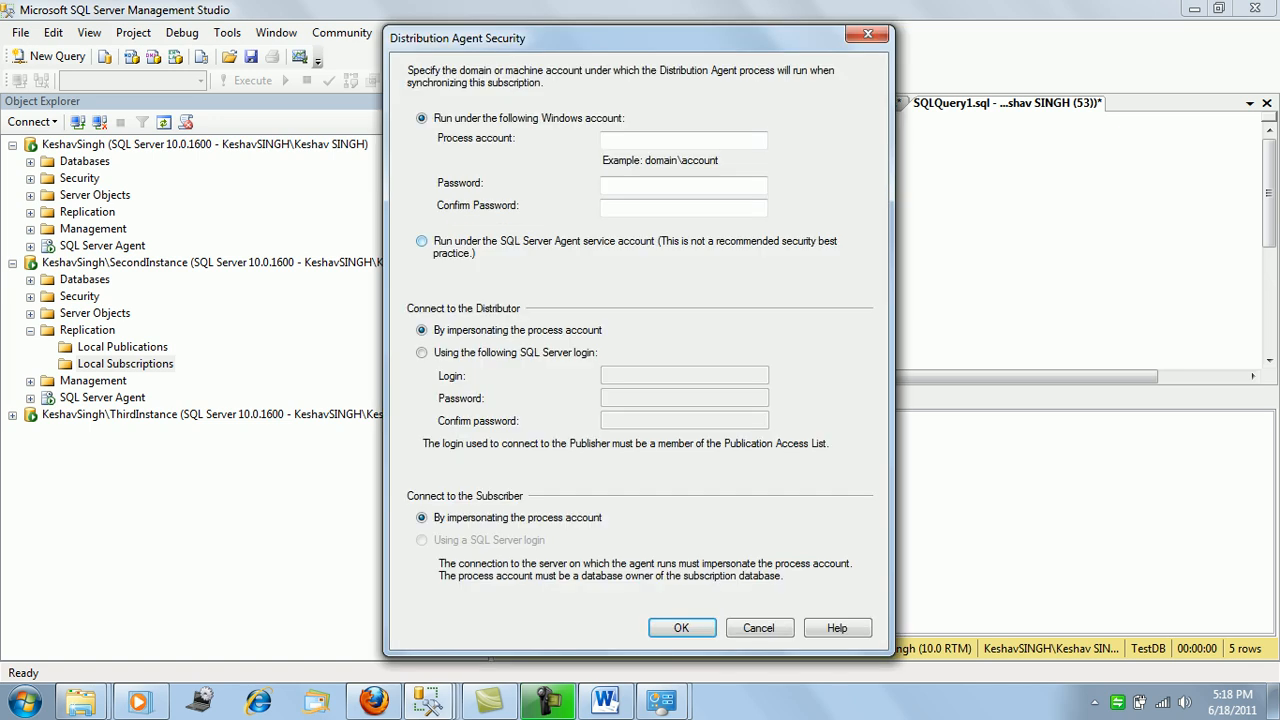
click(421, 241)
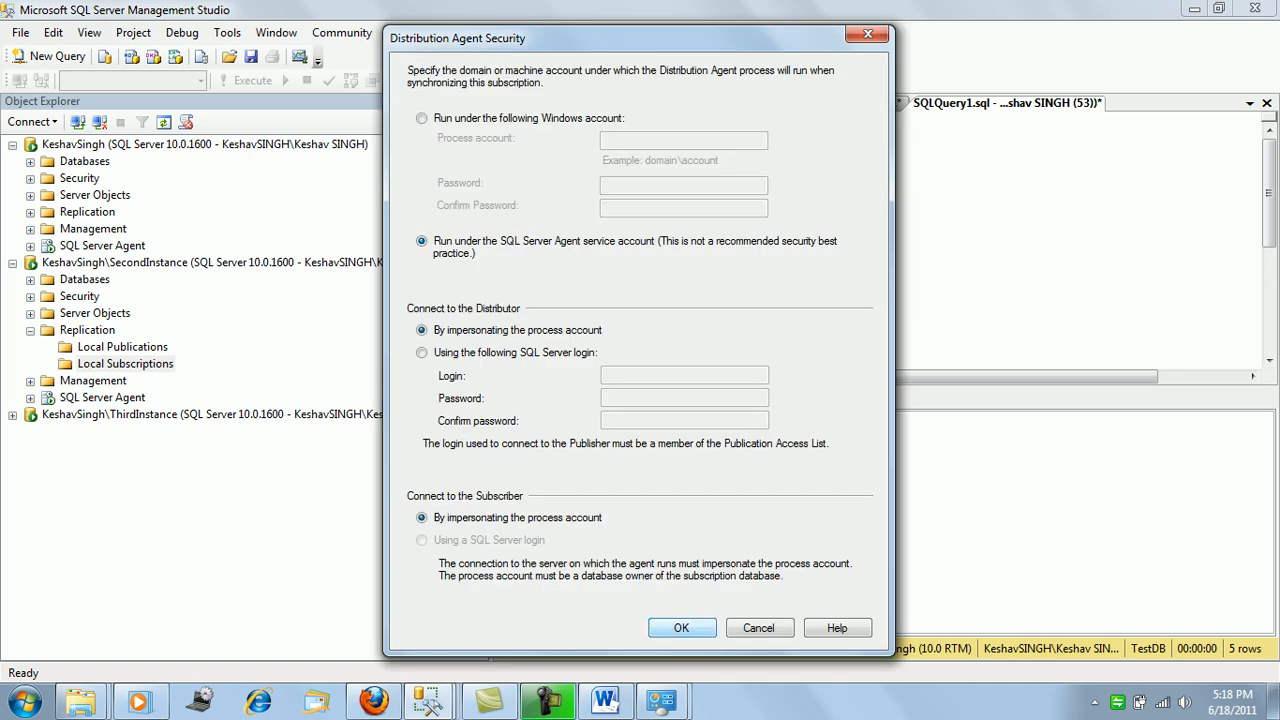
click(681, 627)
key(Return)
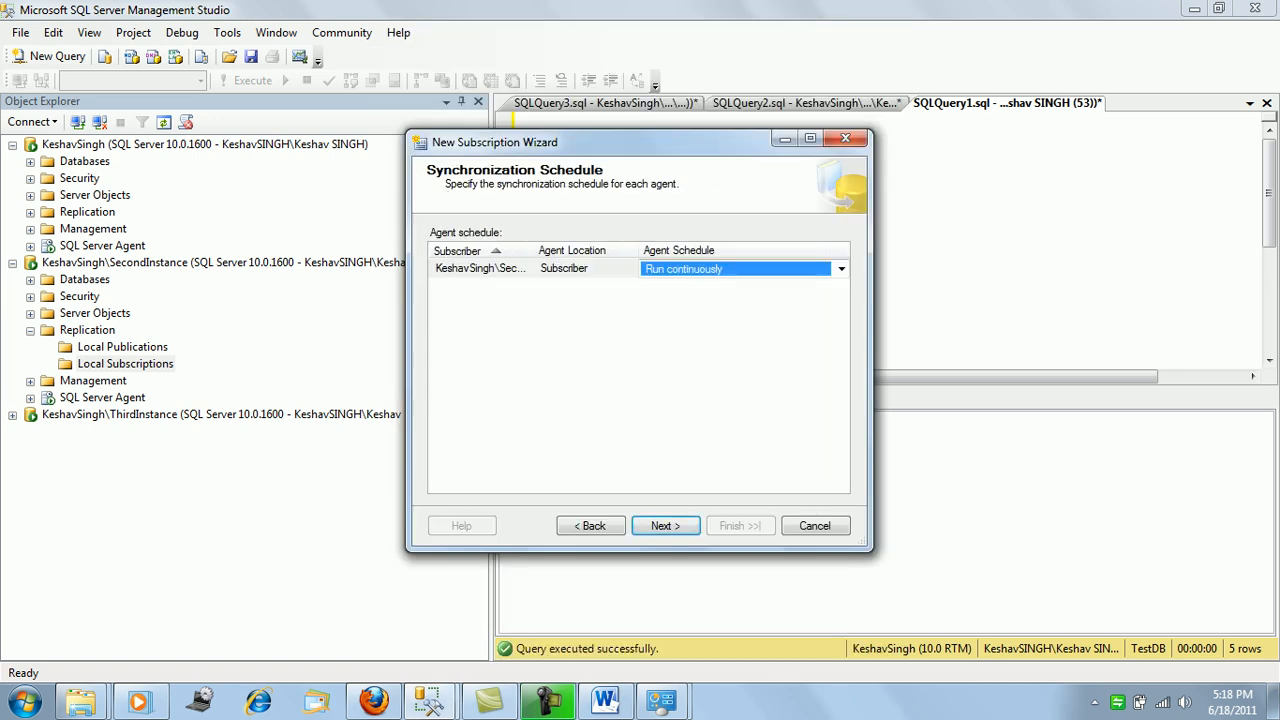
Keep continuous schedule and simultaneous commit, use an existing linked server, initialize immediately, and create the subscription.
key(Return)
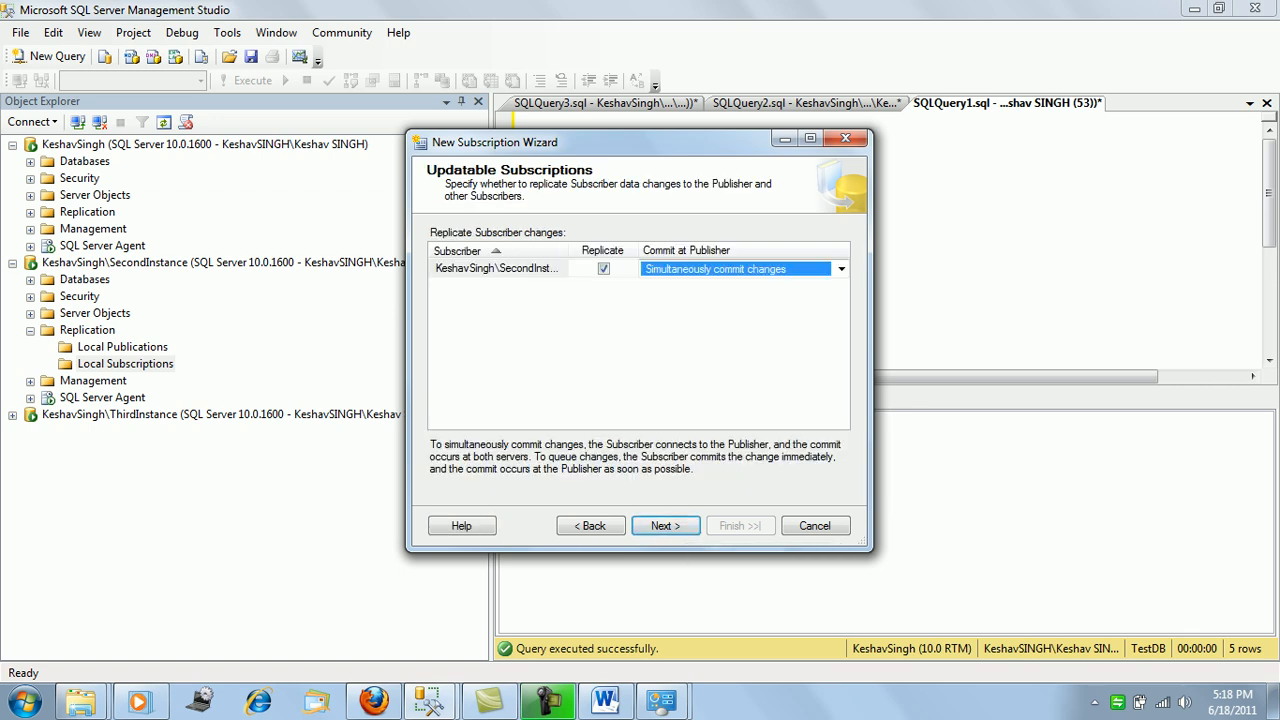
key(Return)
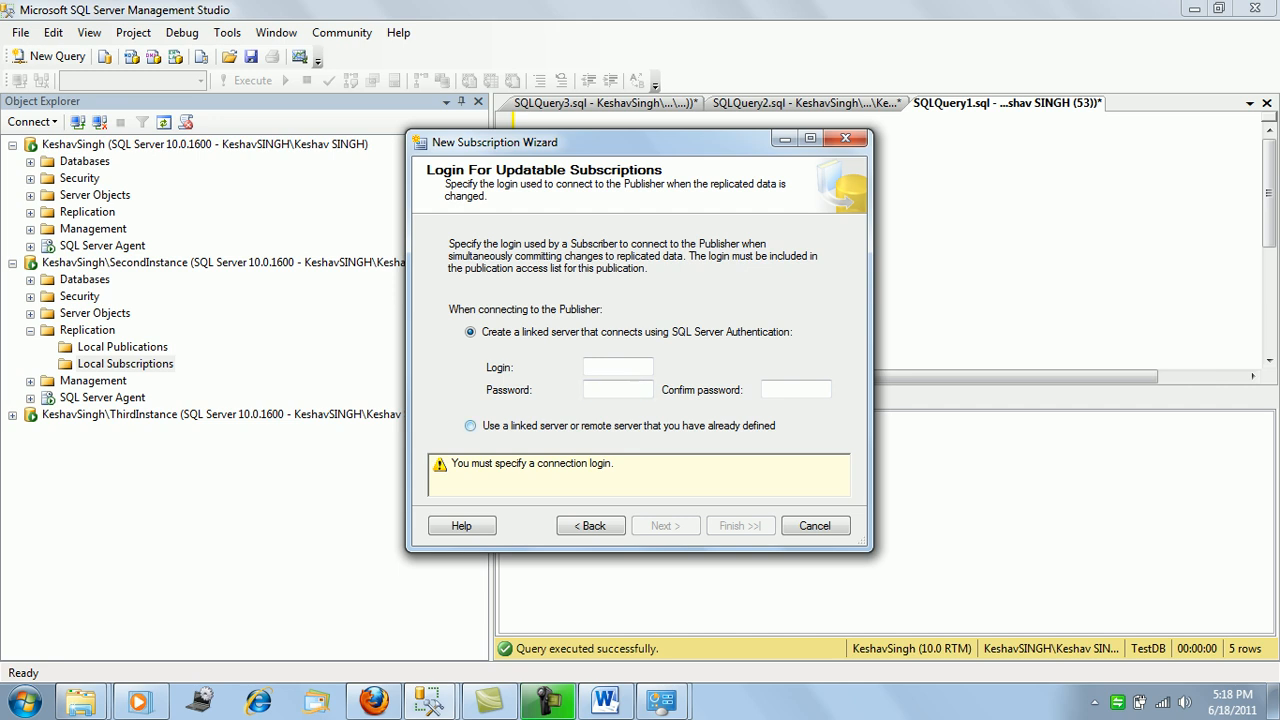
click(470, 426)
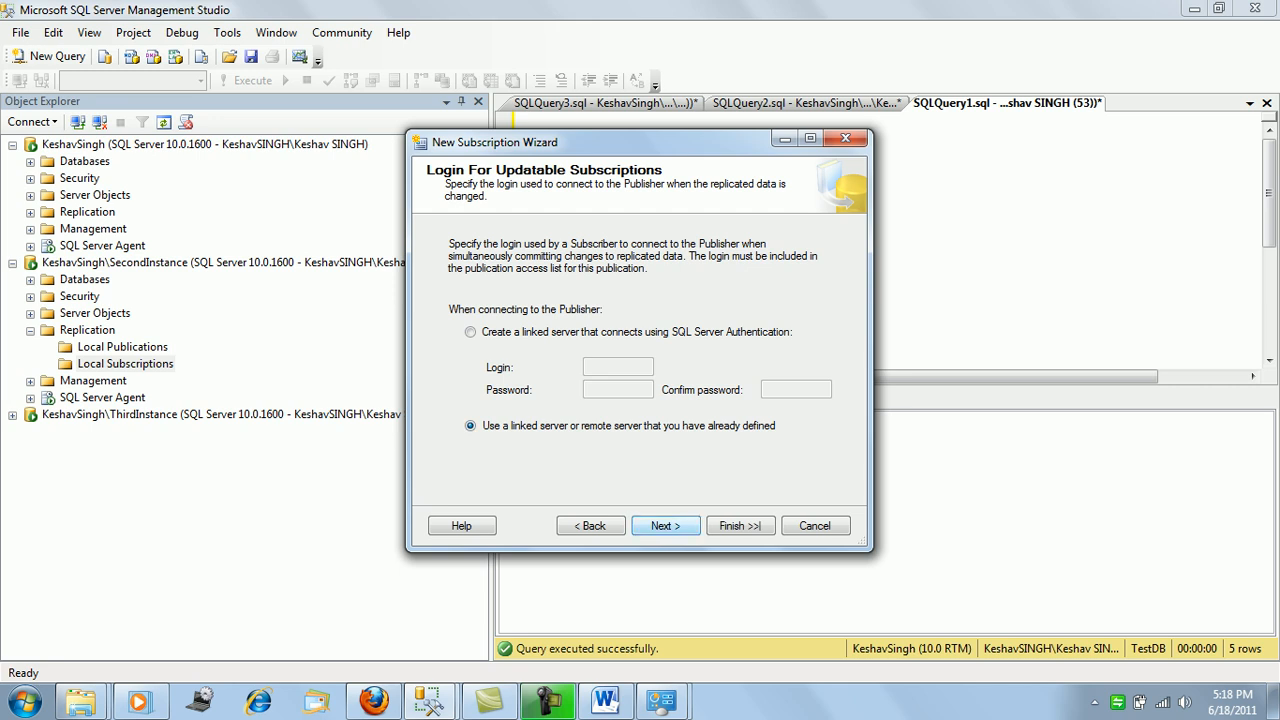
click(674, 526)
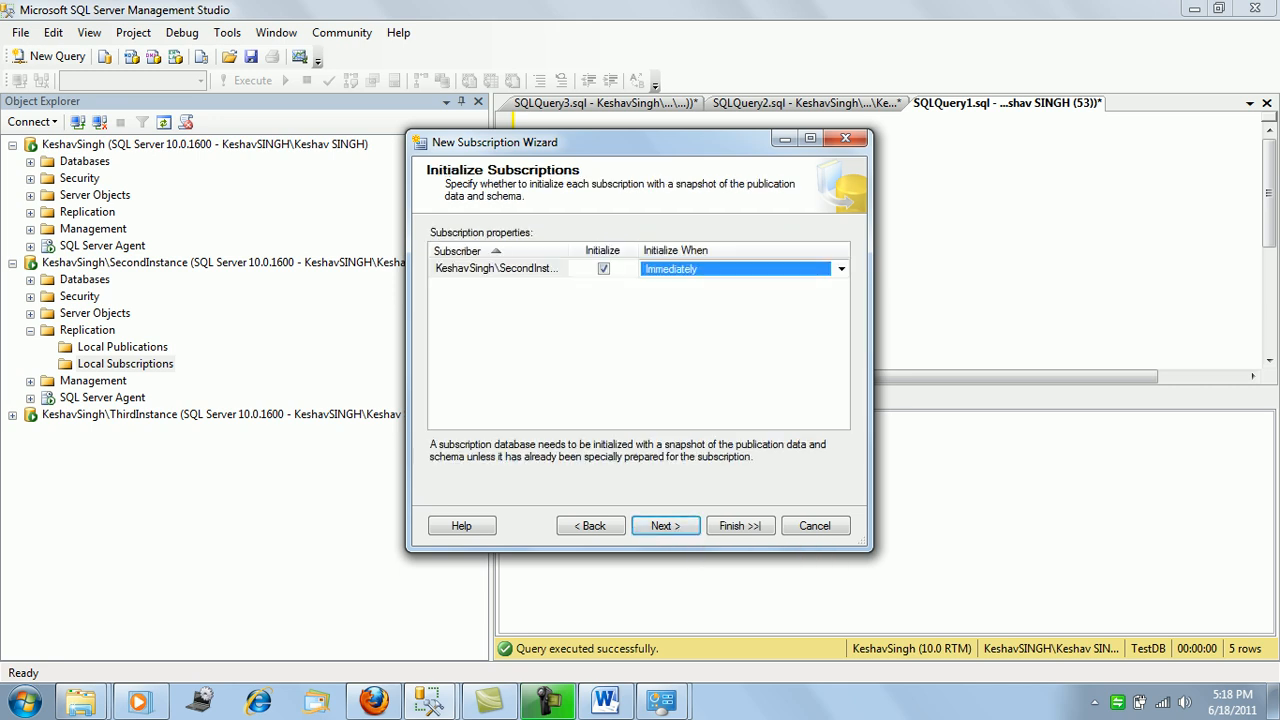
click(688, 527)
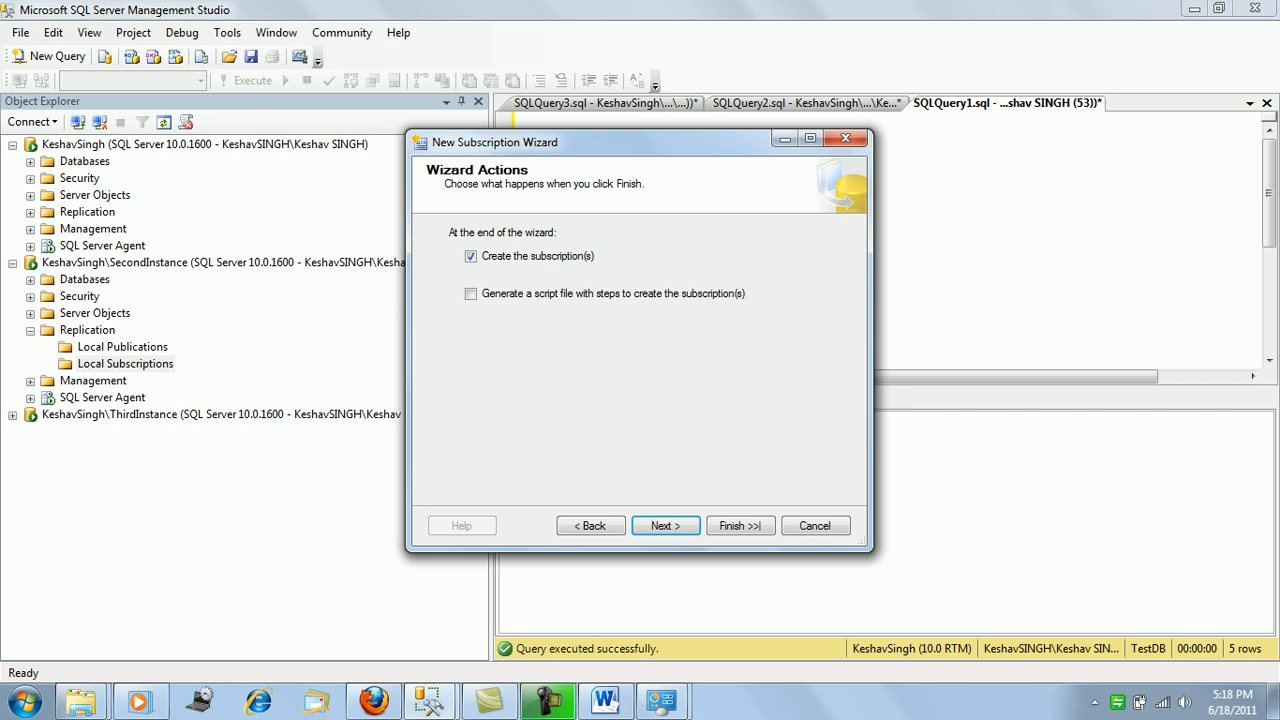
click(665, 526)
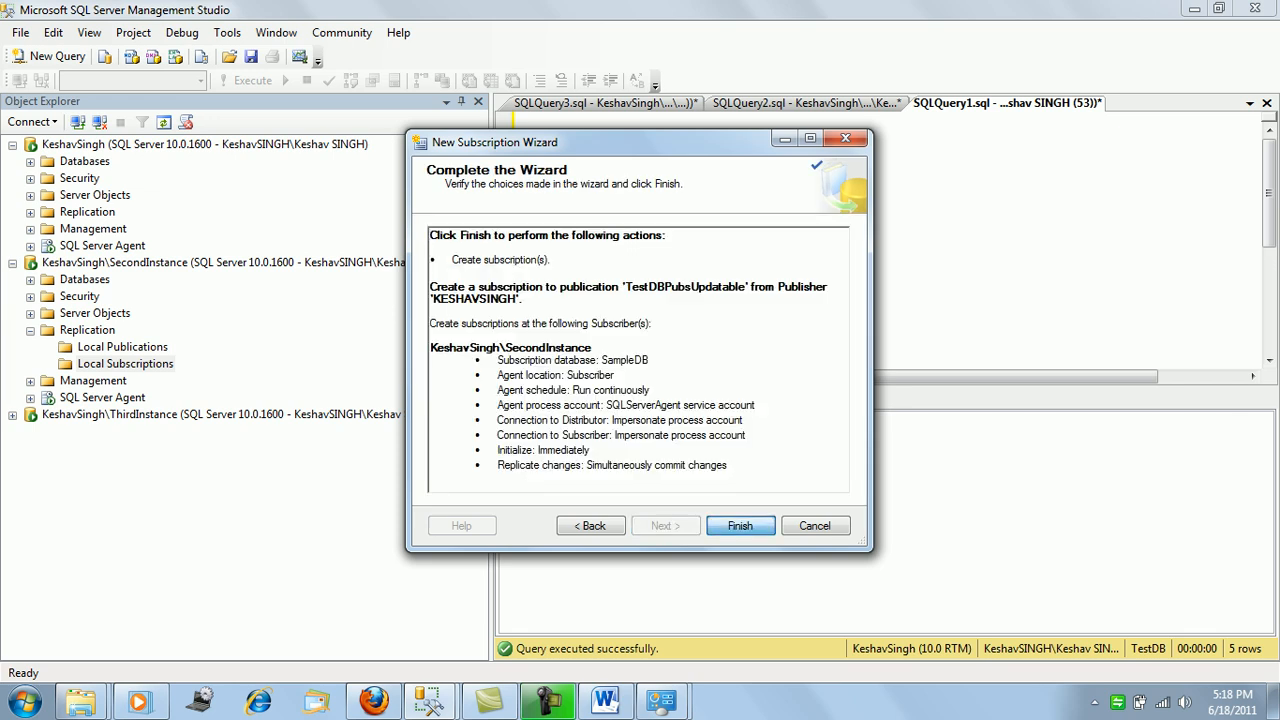
click(746, 526)
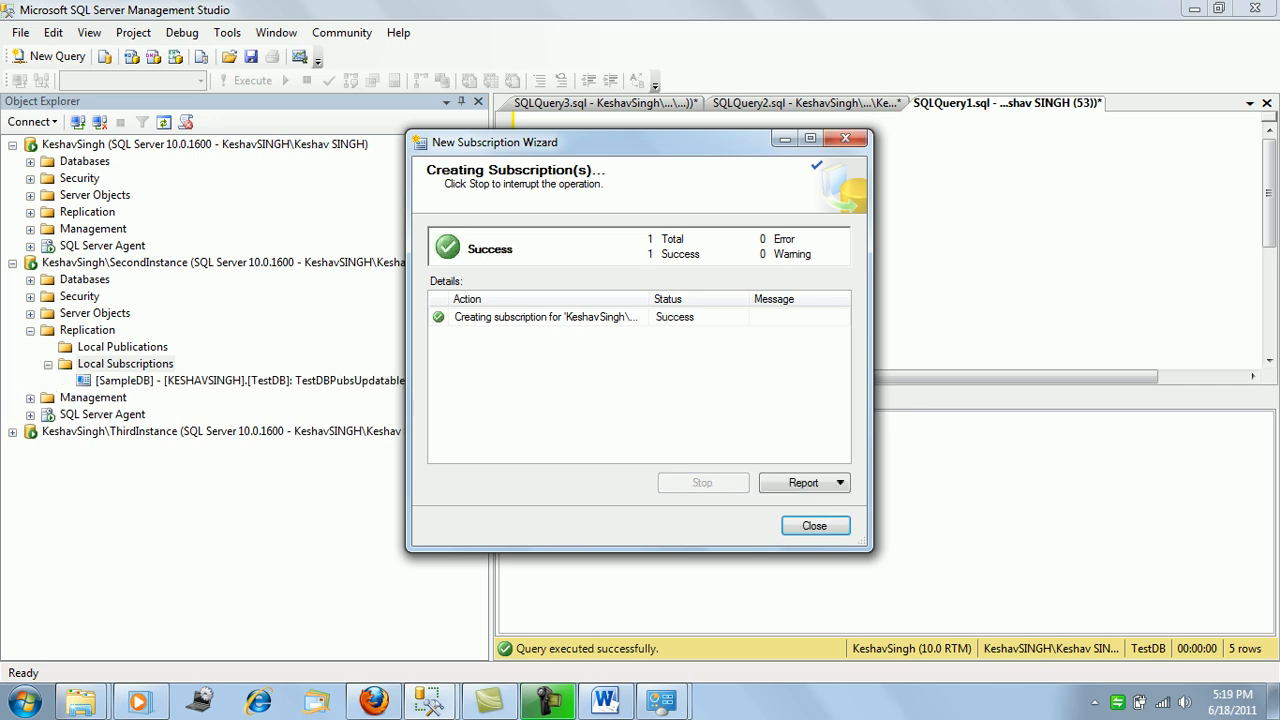
click(815, 526)
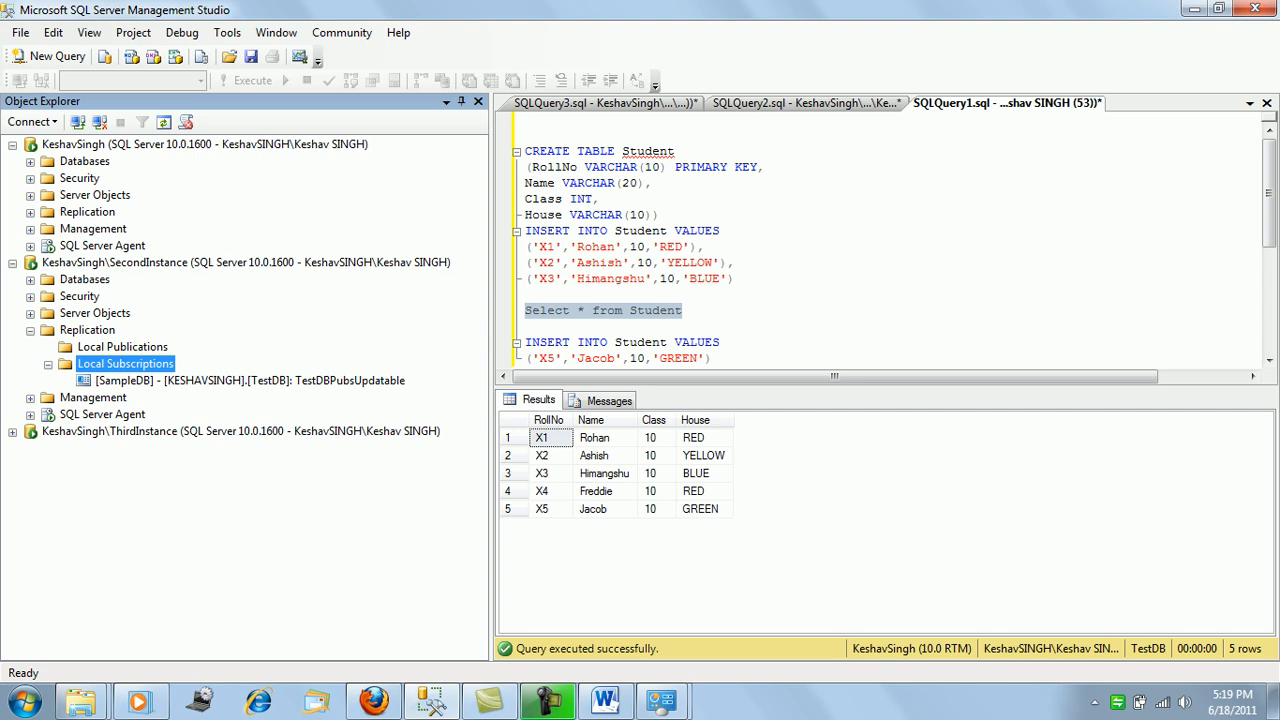
Run Select * from Student on SampleDB to see rows X1–X5 with msrepl_tran_version, then return to TestDB.
click(736, 263)
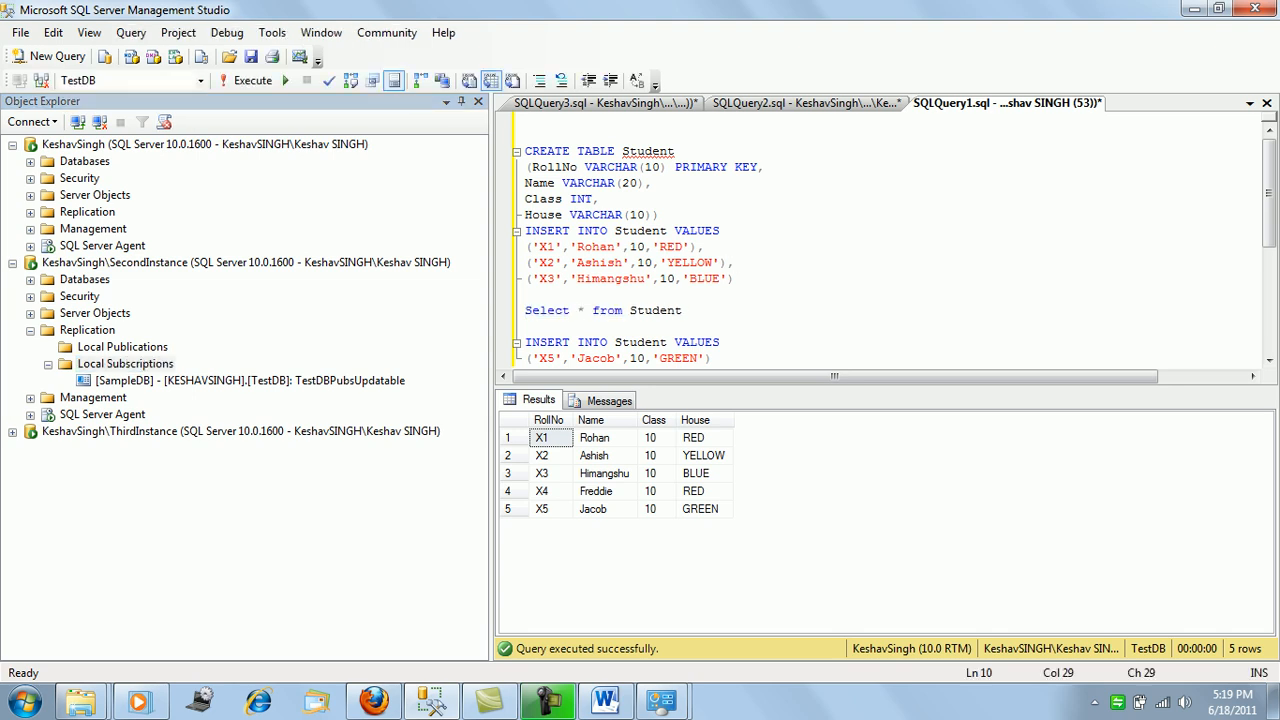
click(806, 103)
click(696, 247)
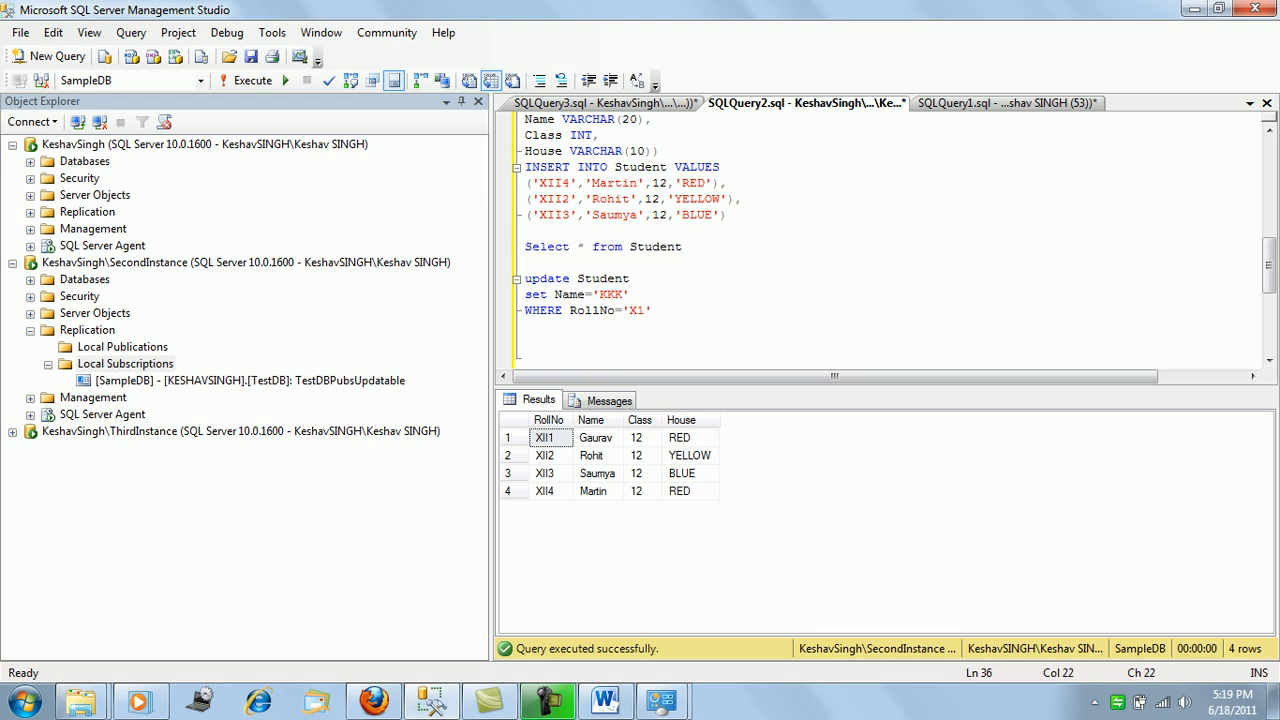
drag(696, 247, 524, 247)
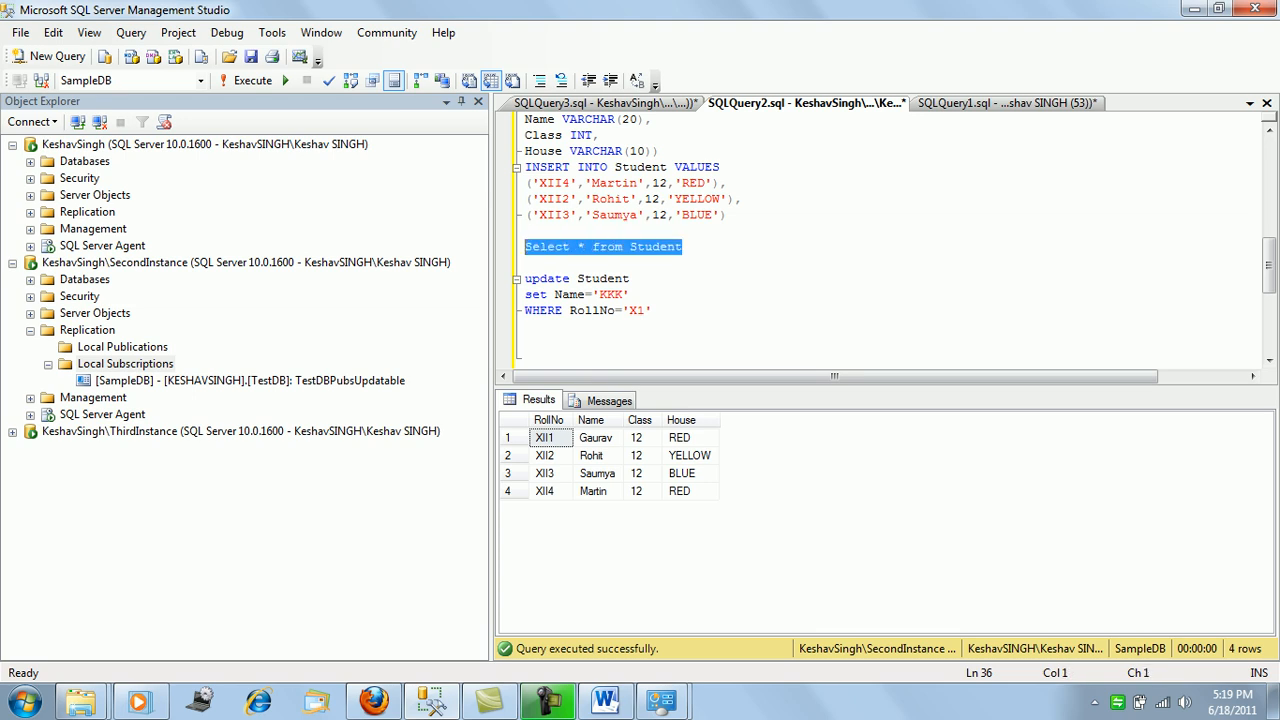
key(F5)
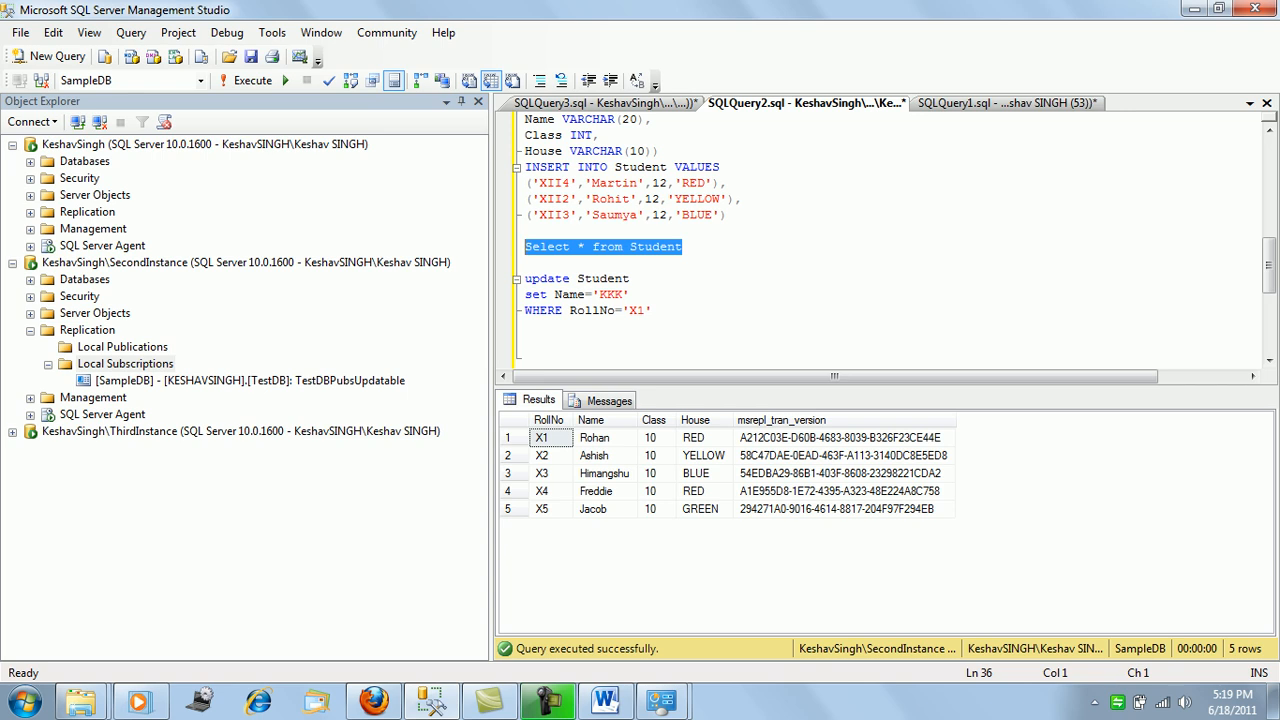
click(604, 103)
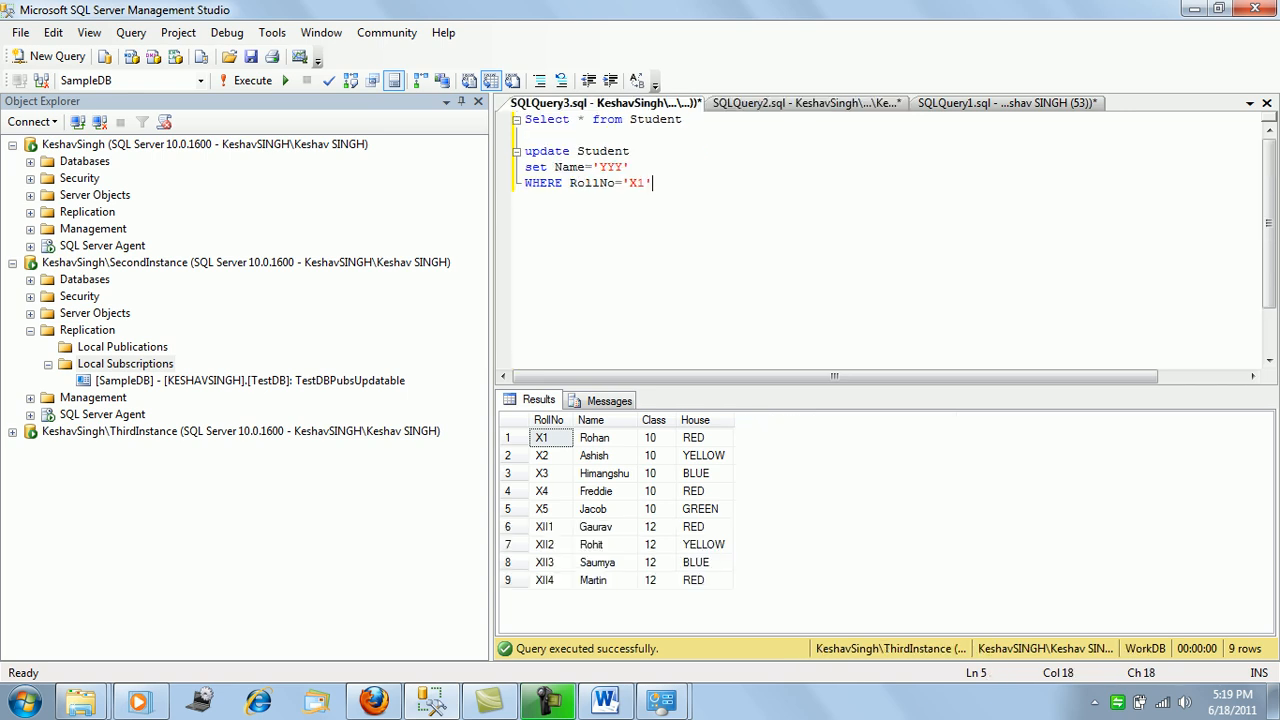
drag(683, 119, 524, 119)
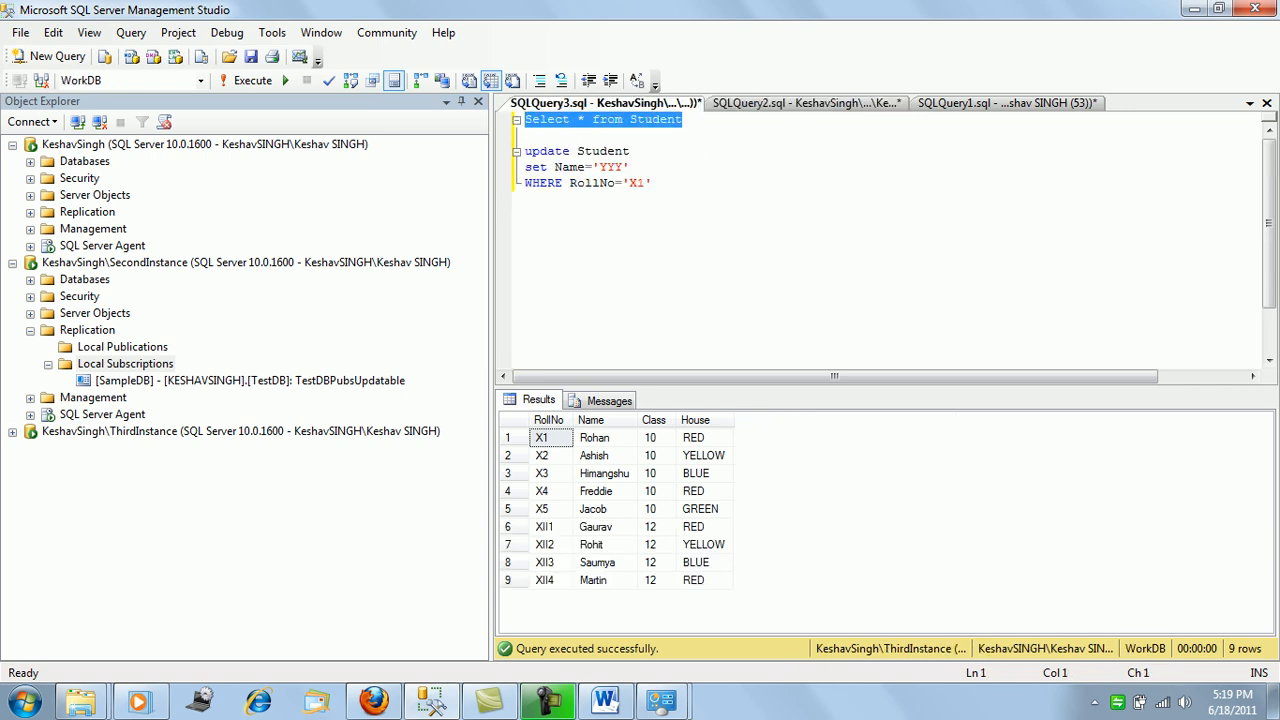
click(1007, 103)
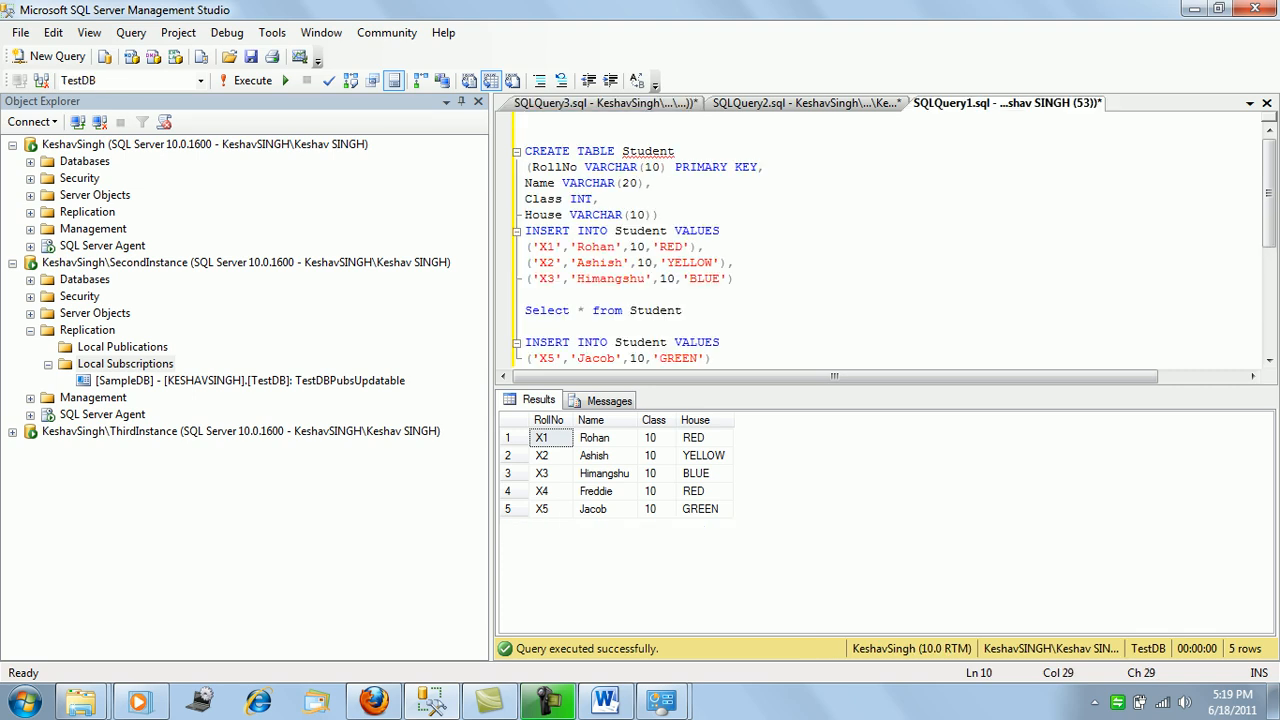
Rerun TestDB's Student select, compare msrepl_tran_version GUIDs with SampleDB's, and expand ThirdInstance.
scroll(880, 240, down, 1)
drag(683, 262, 524, 262)
key(F5)
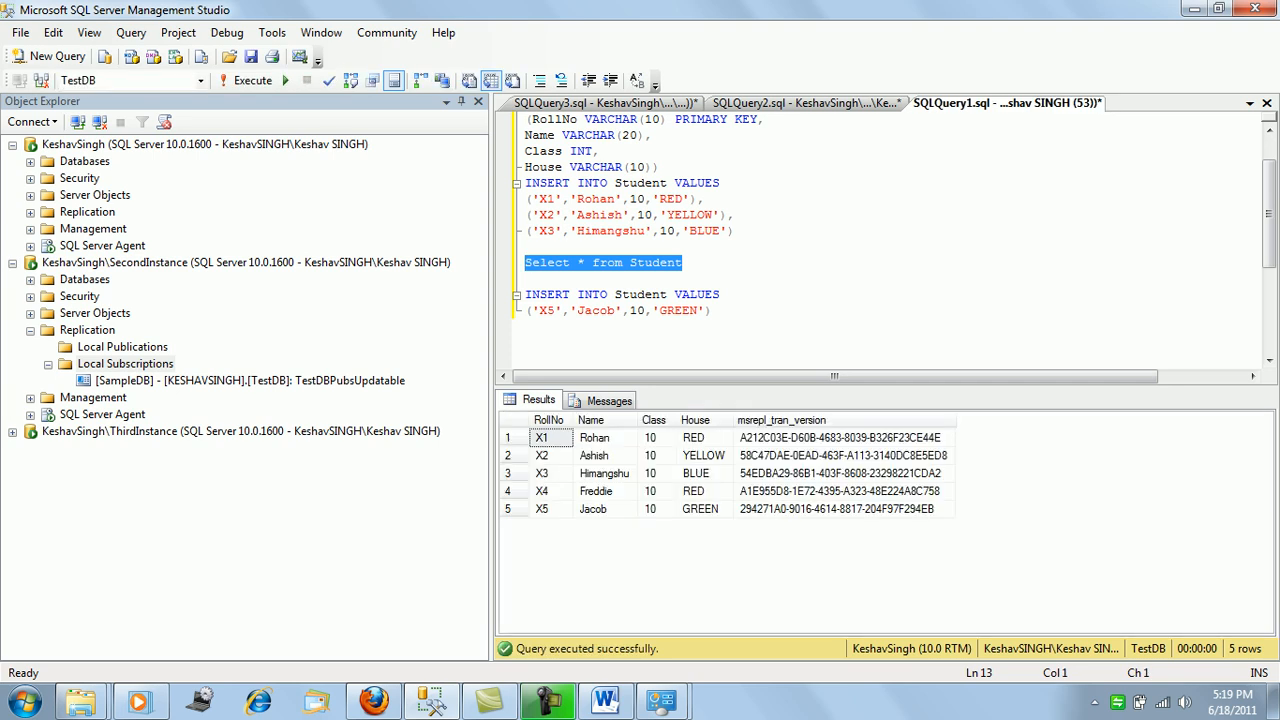
click(840, 438)
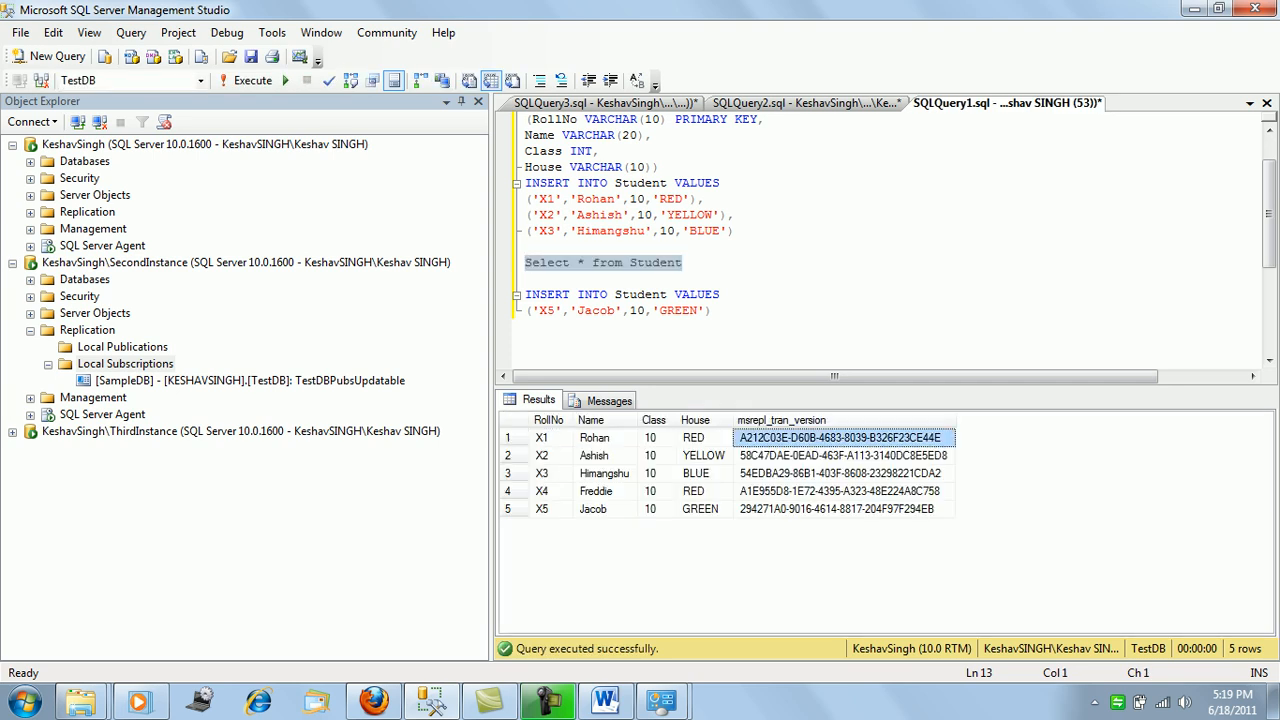
click(843, 456)
click(840, 438)
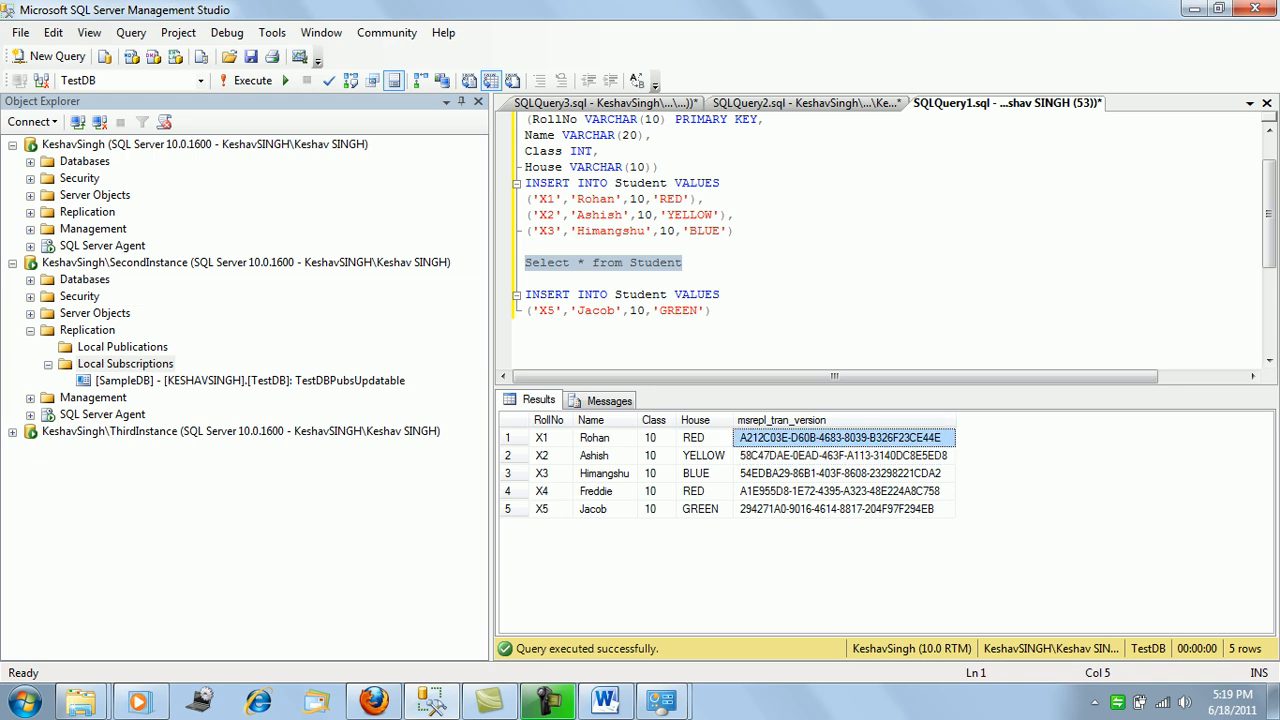
click(805, 103)
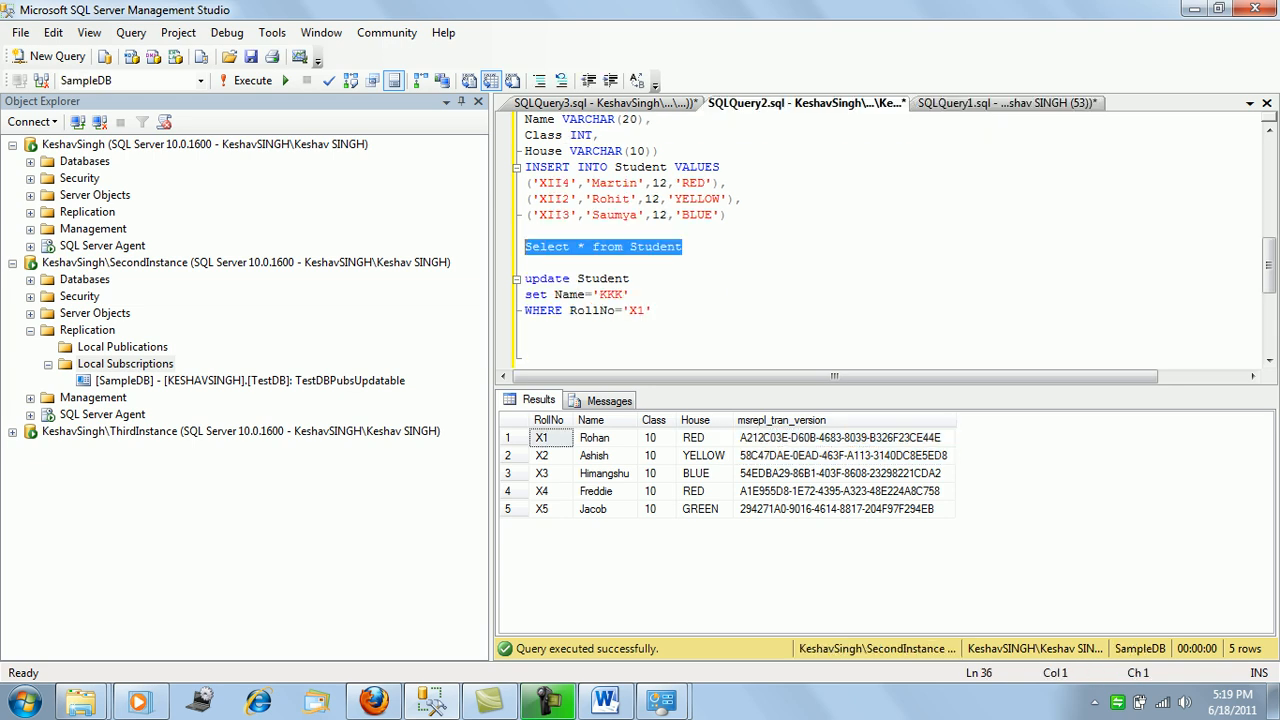
key(ctrl+Tab)
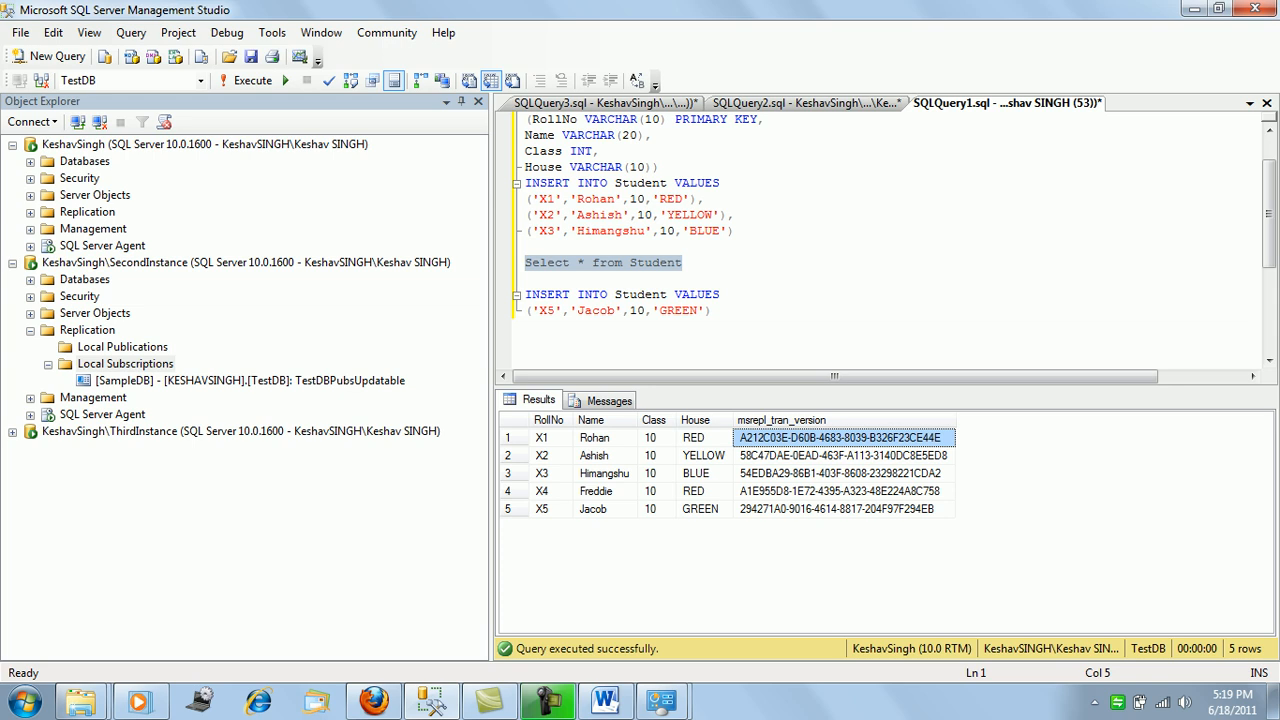
key(ctrl+Tab)
click(598, 438)
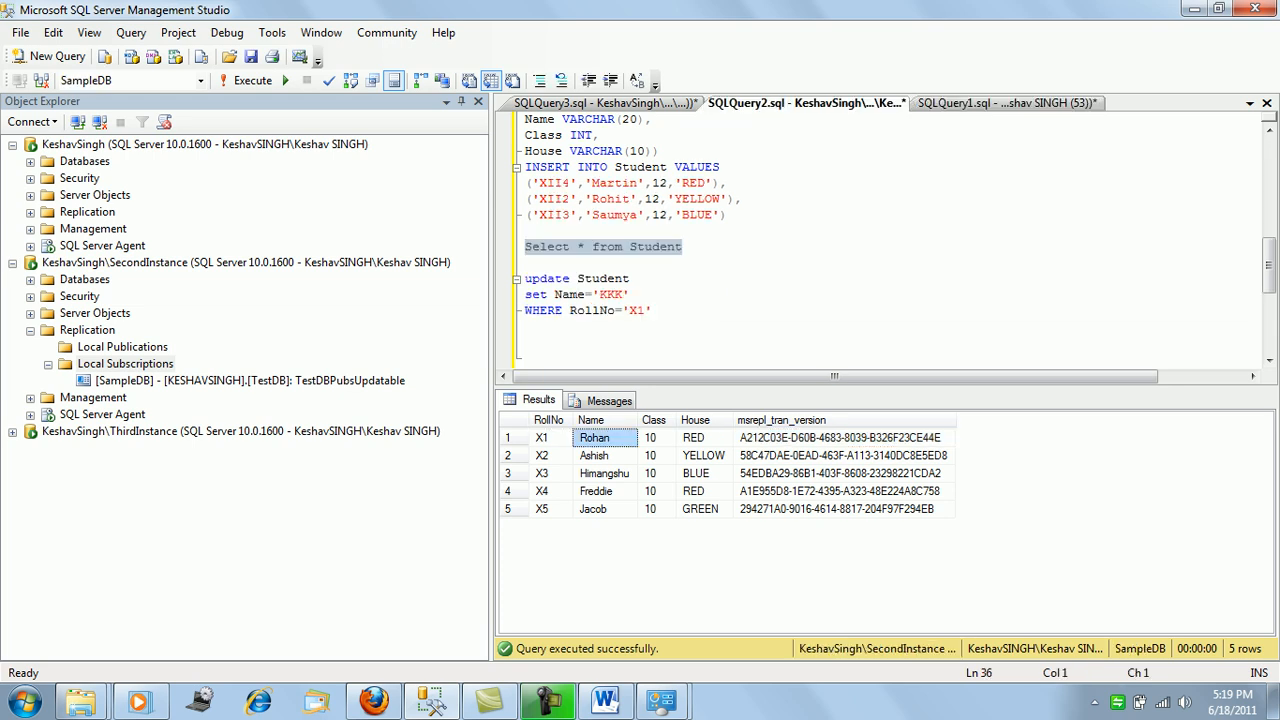
click(838, 438)
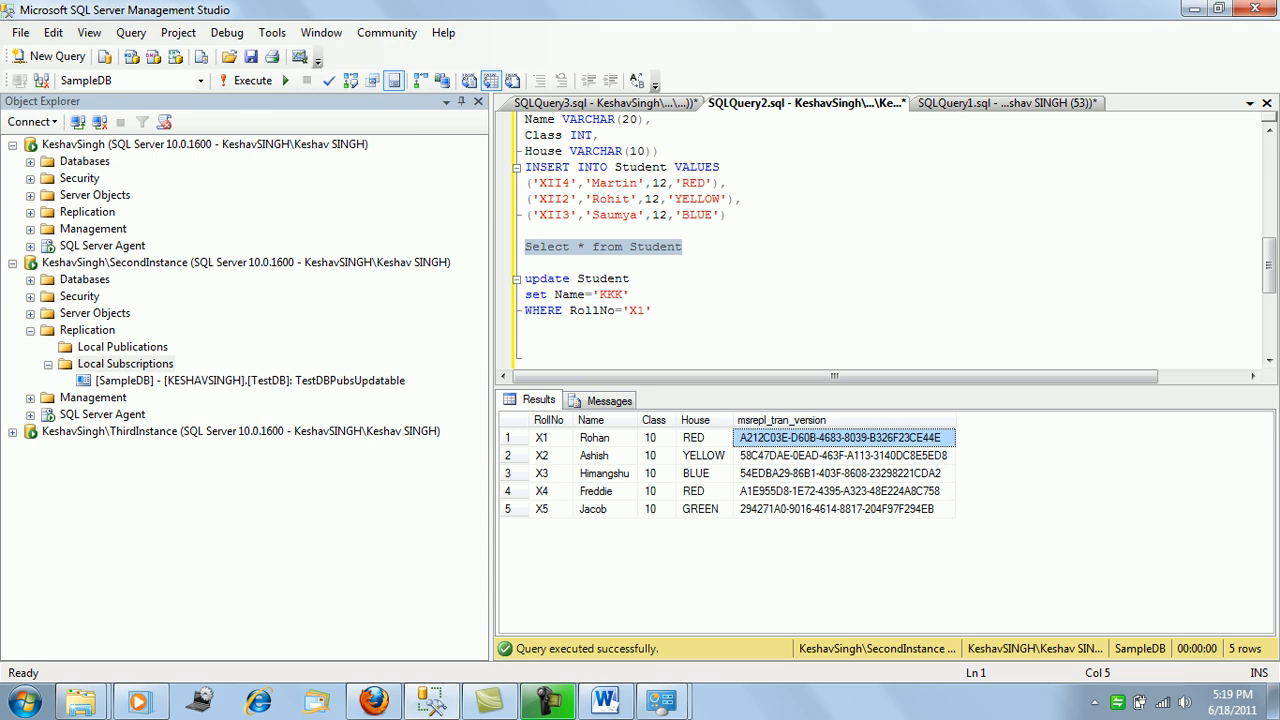
click(12, 432)
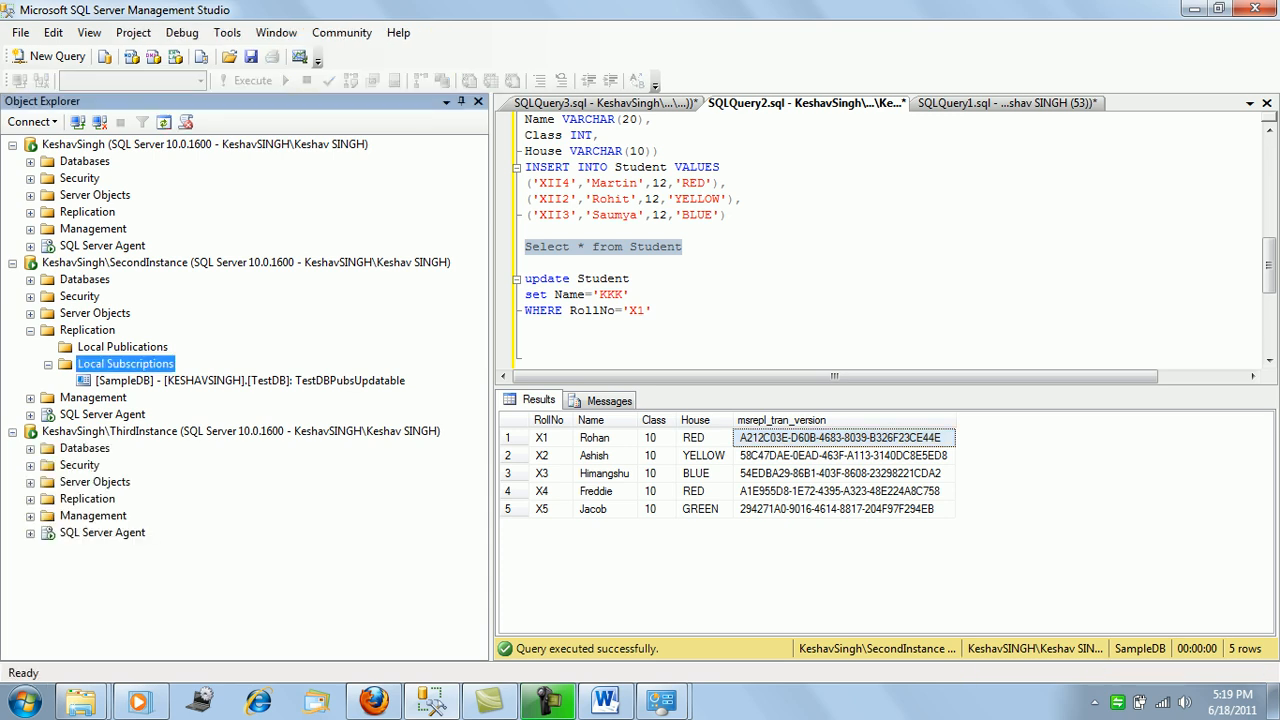
Launch New Subscriptions from ThirdInstance's Local Subscriptions folder.
click(30, 499)
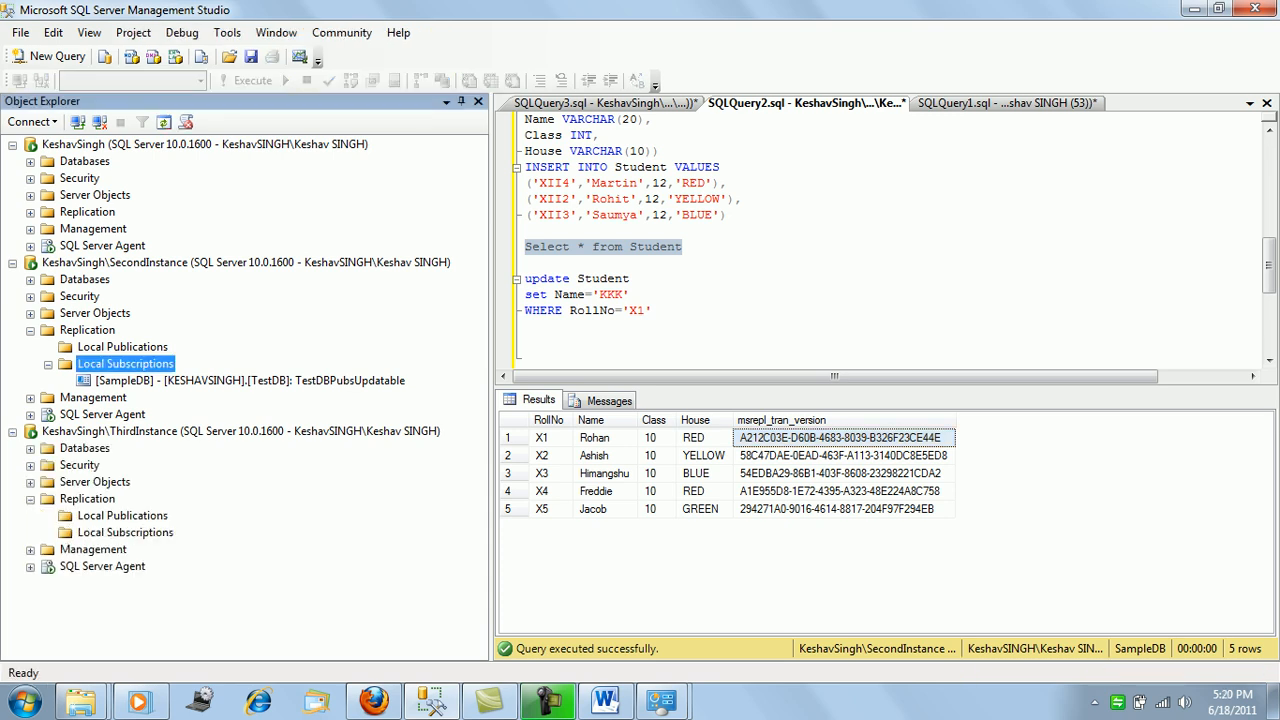
right_click(112, 532)
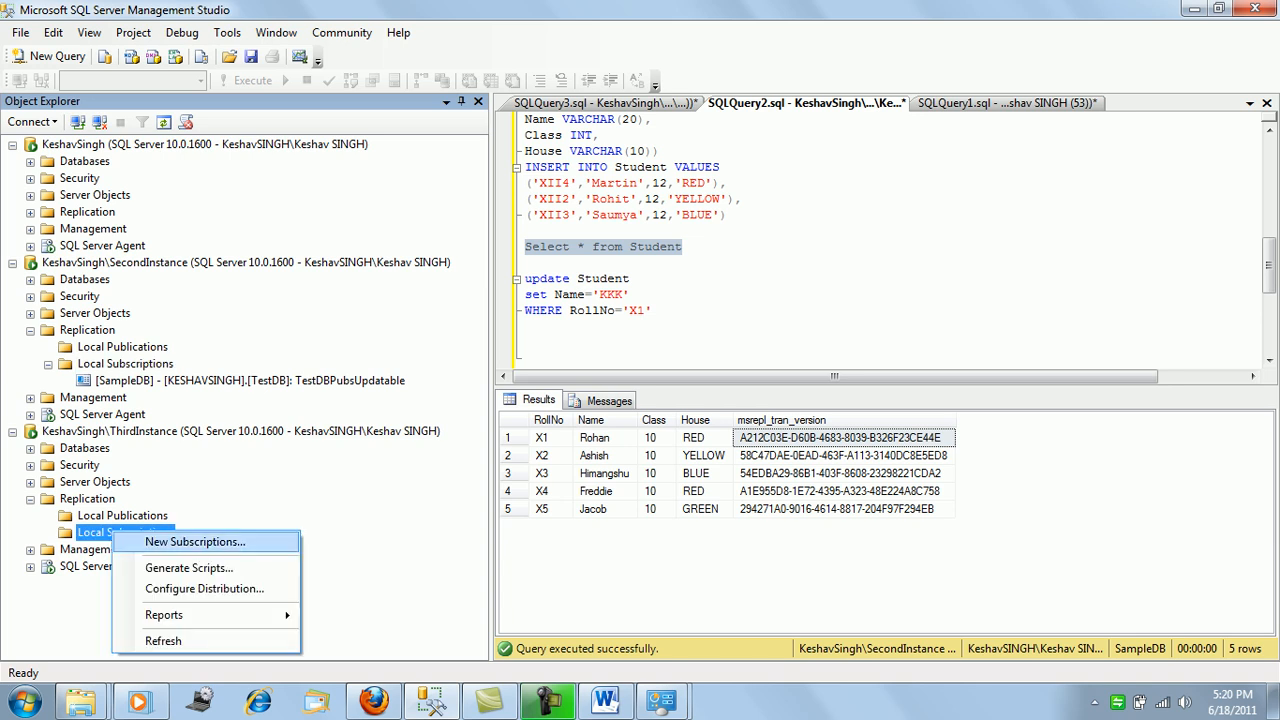
click(160, 540)
click(665, 525)
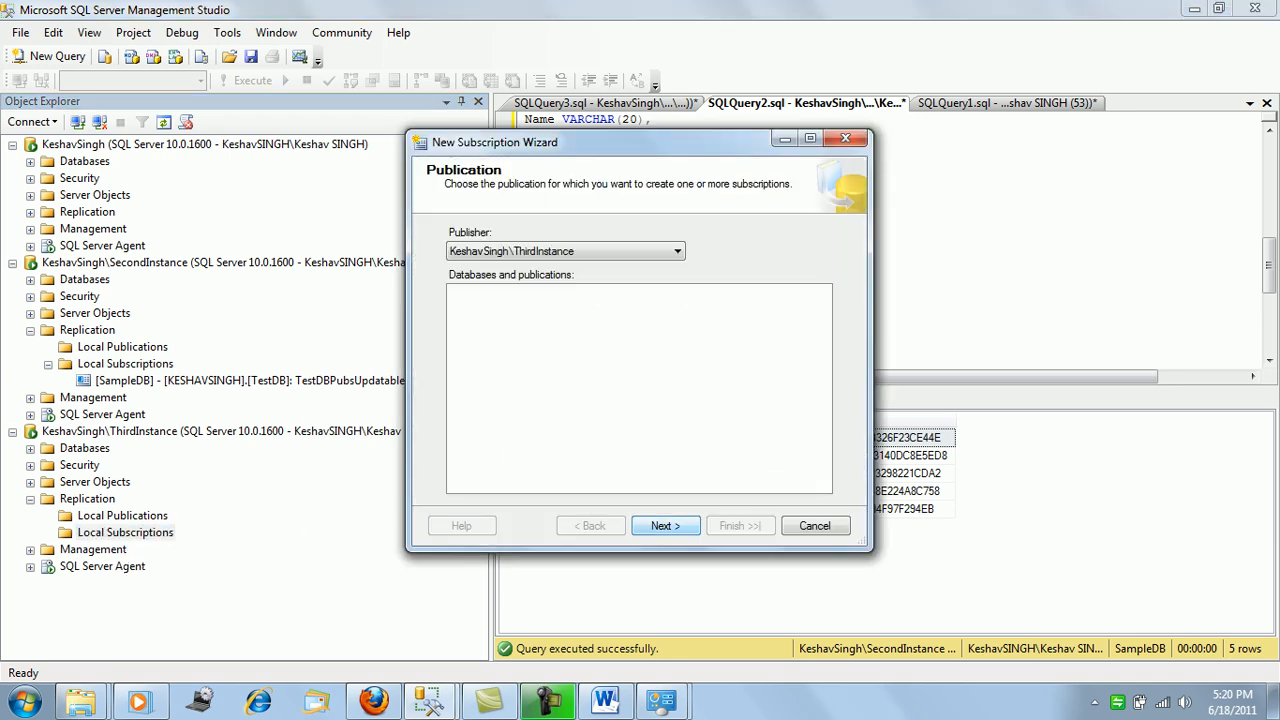
Connect to the KeshavSingh publisher, pick TestDBPubsUpdatable, and keep a pull subscription.
click(565, 251)
click(562, 267)
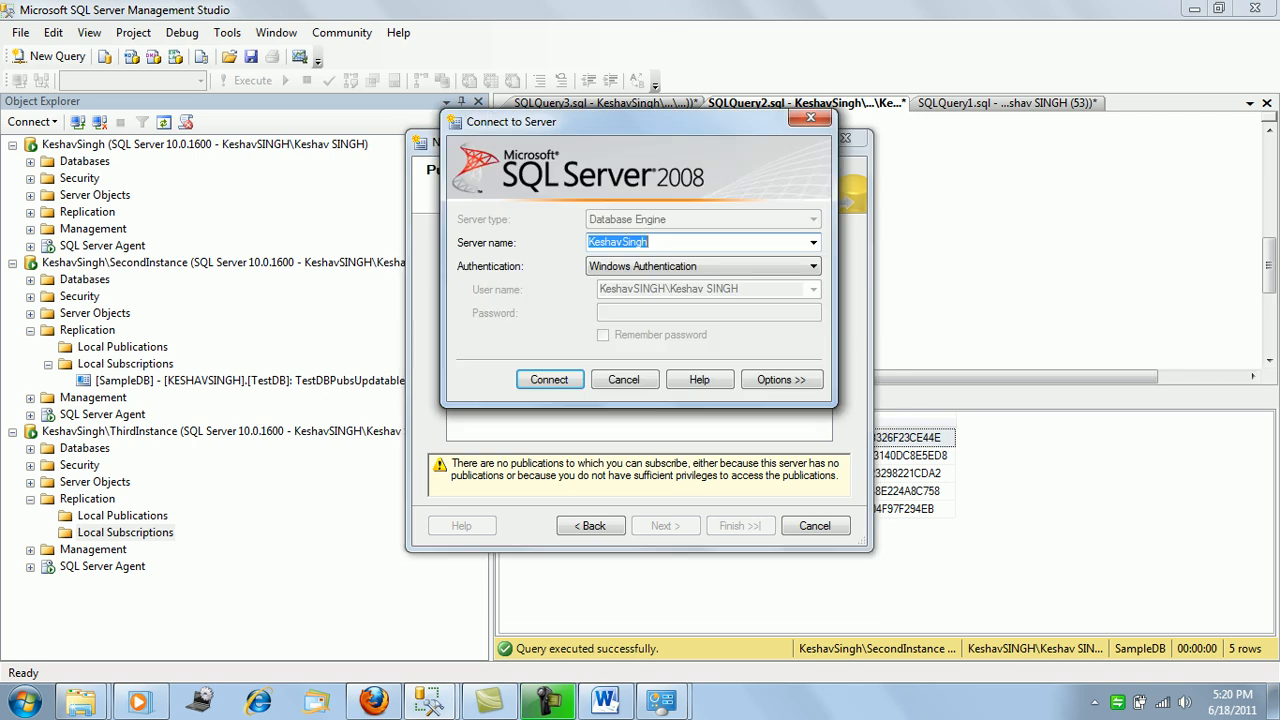
click(549, 379)
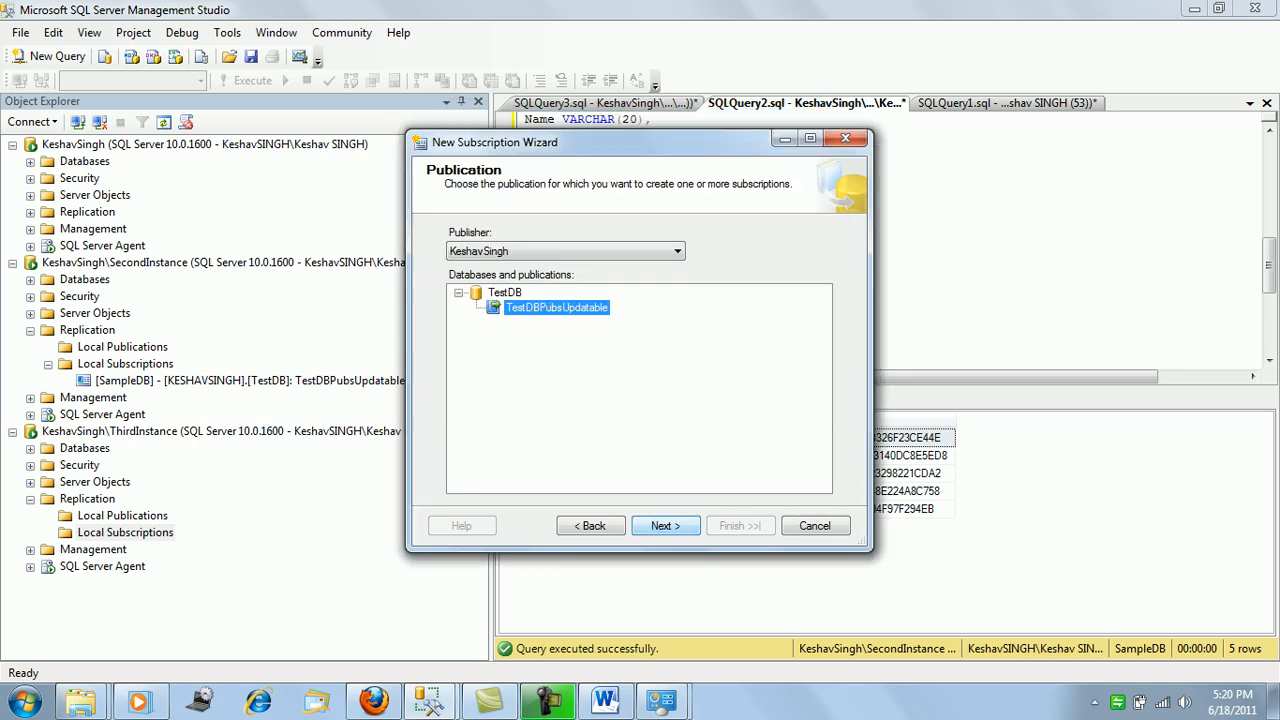
click(665, 525)
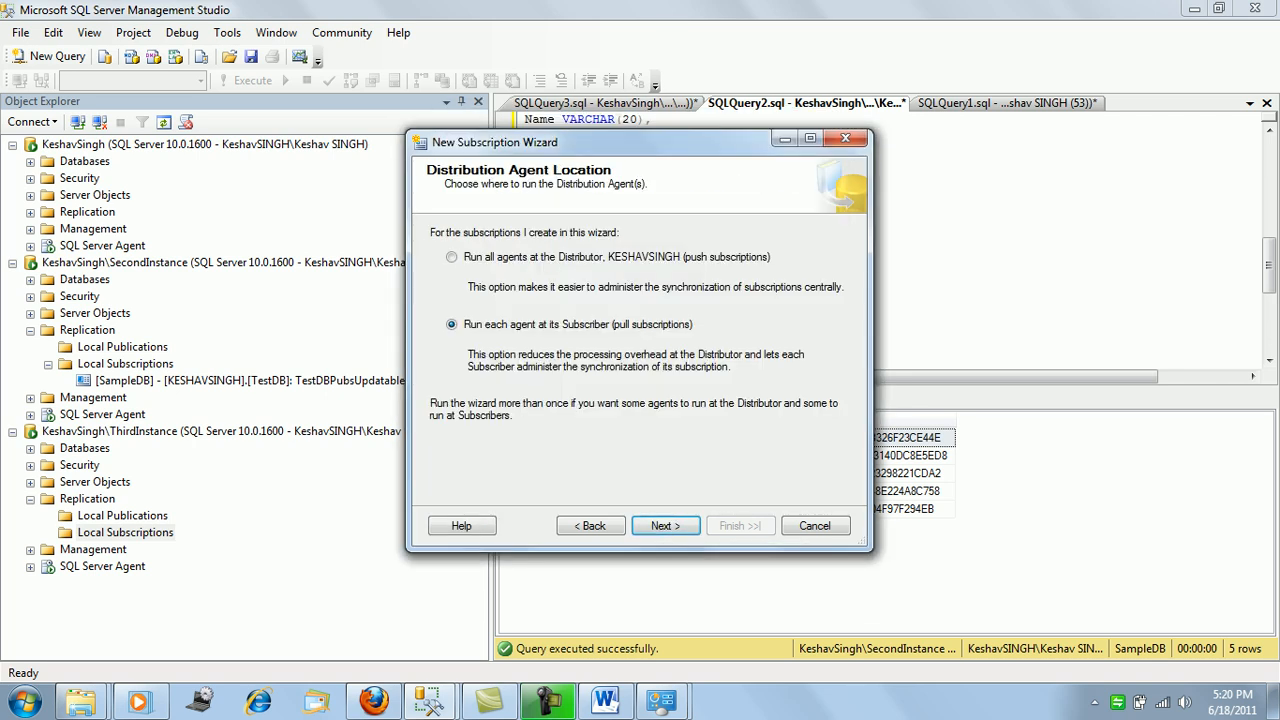
click(665, 525)
Choose WorkDB as the subscription database with the agent under the SQL Server Agent account.
click(841, 268)
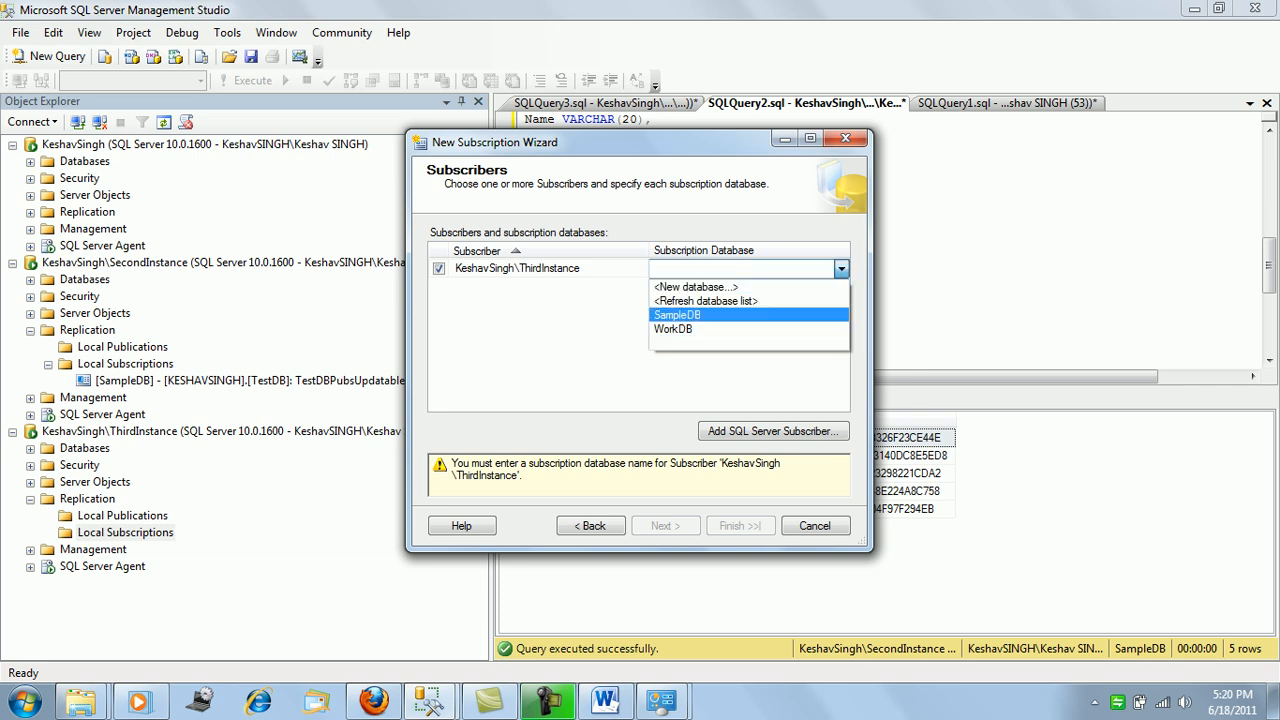
click(673, 329)
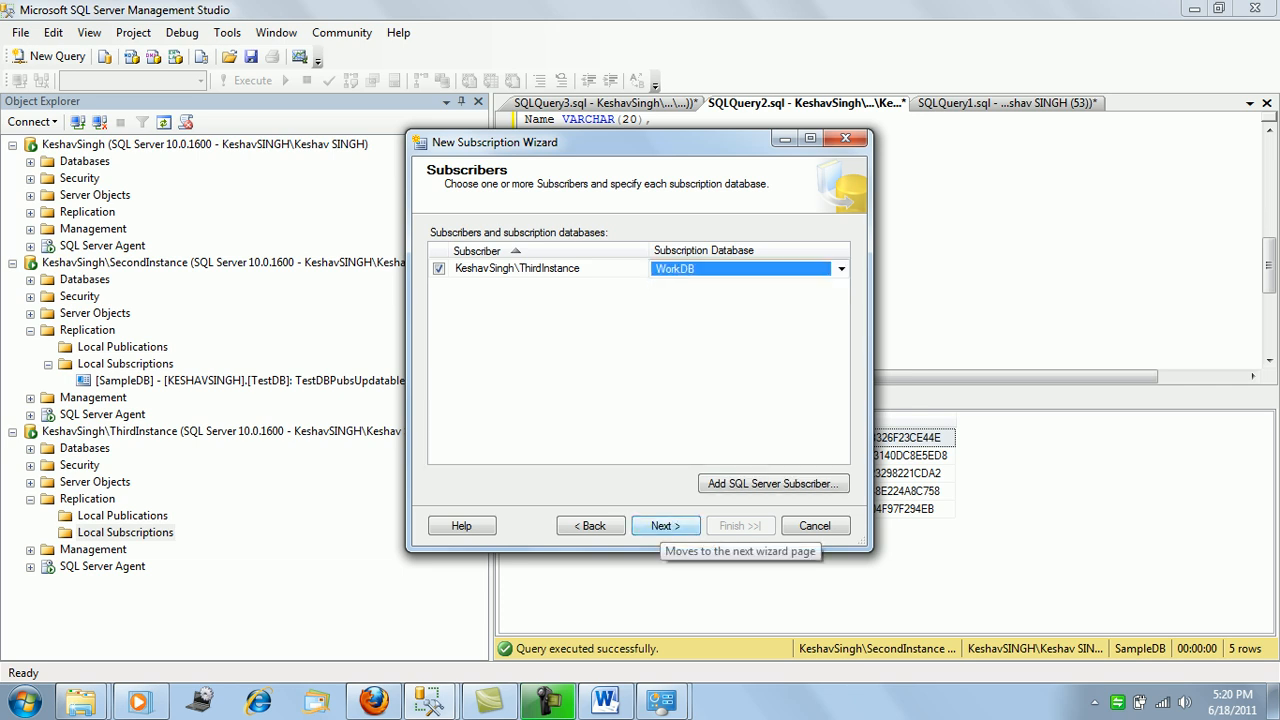
click(665, 526)
click(838, 270)
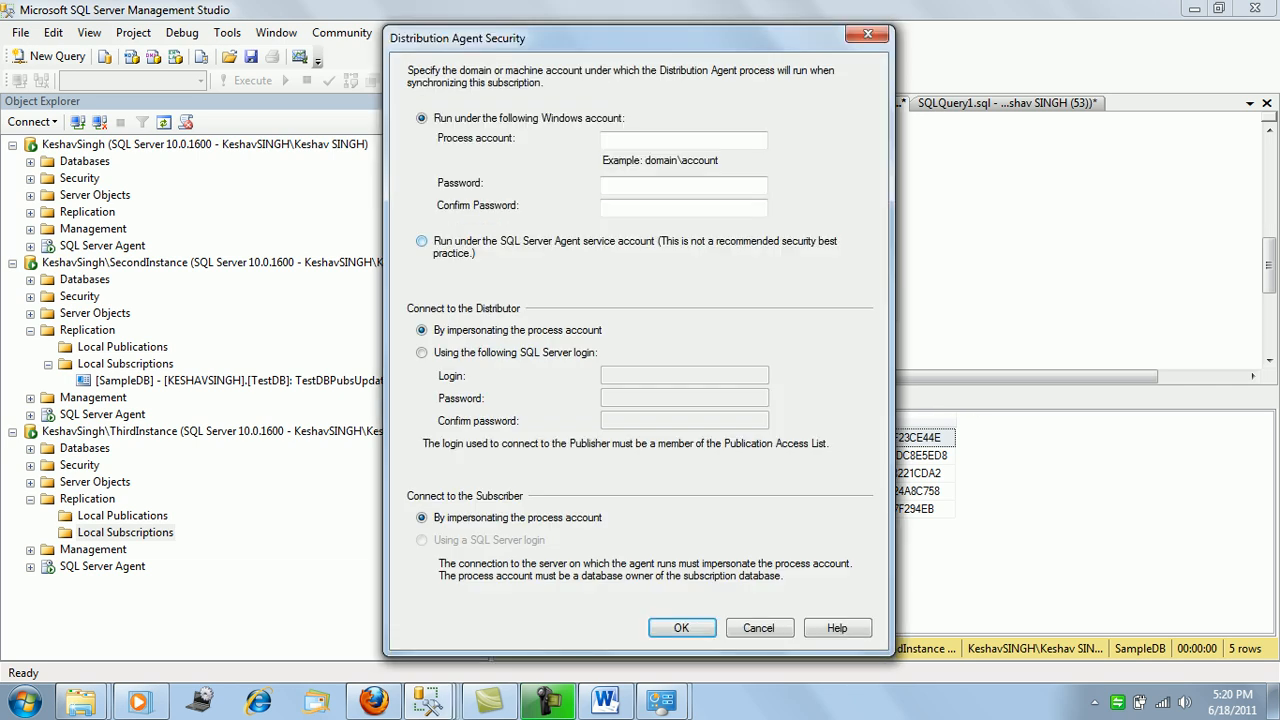
click(421, 241)
click(681, 628)
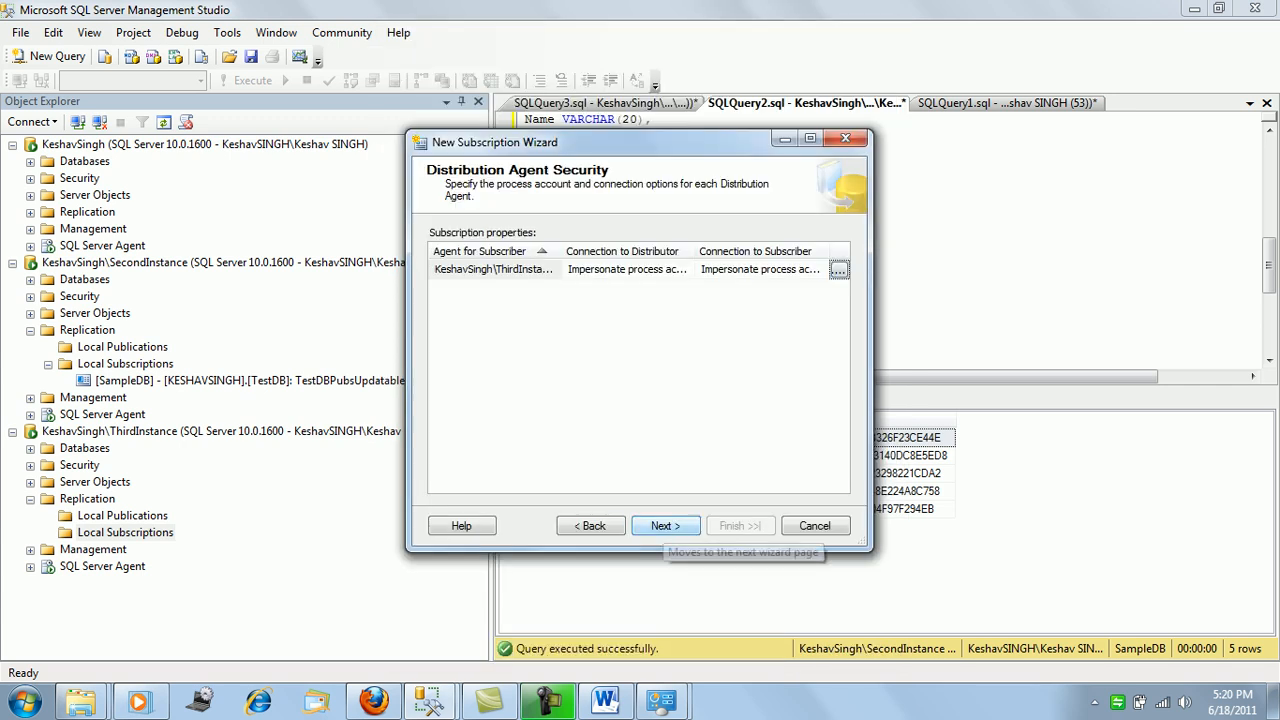
Keep schedule and simultaneous commit, use an existing linked server, initialize immediately, and create the subscription.
click(665, 526)
click(665, 526)
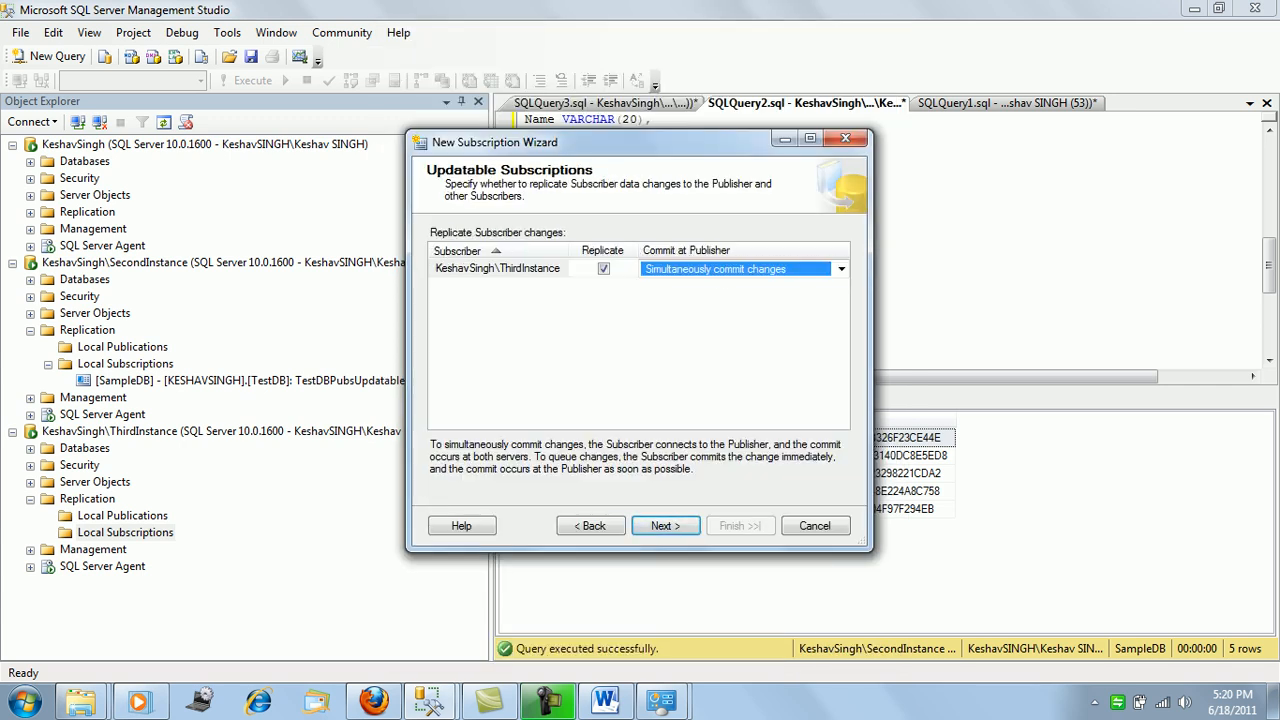
click(665, 526)
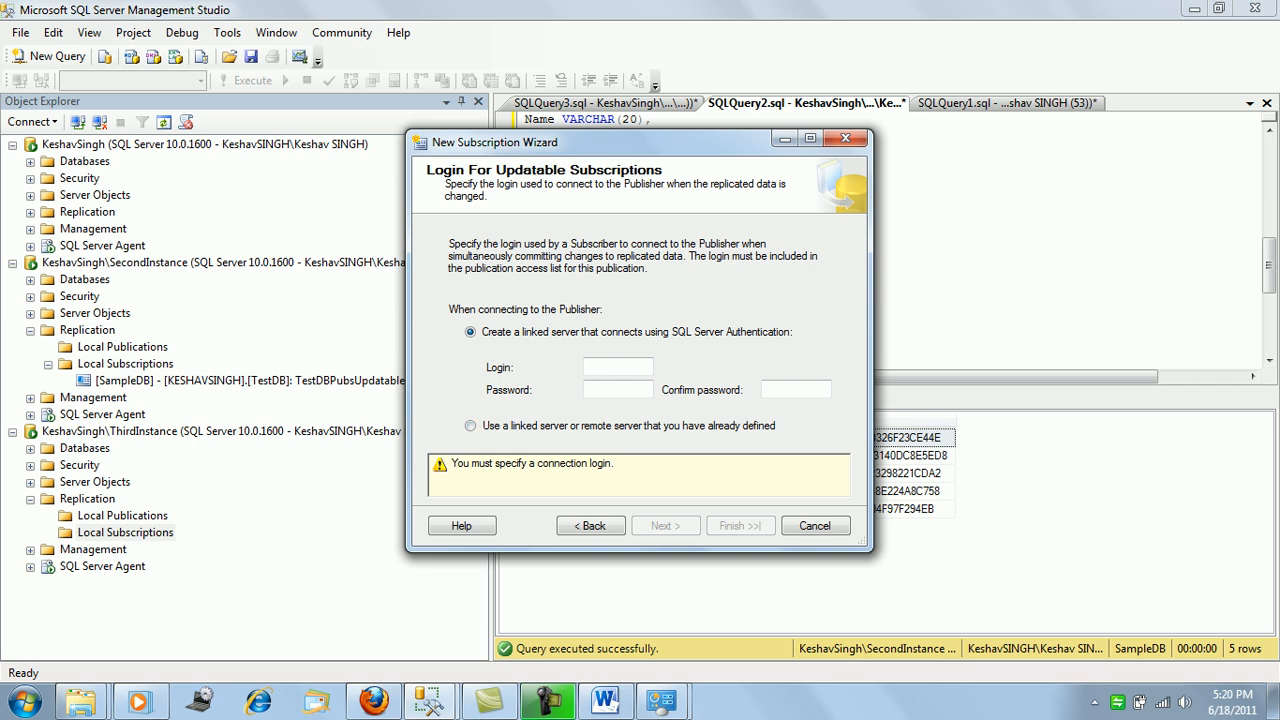
click(471, 426)
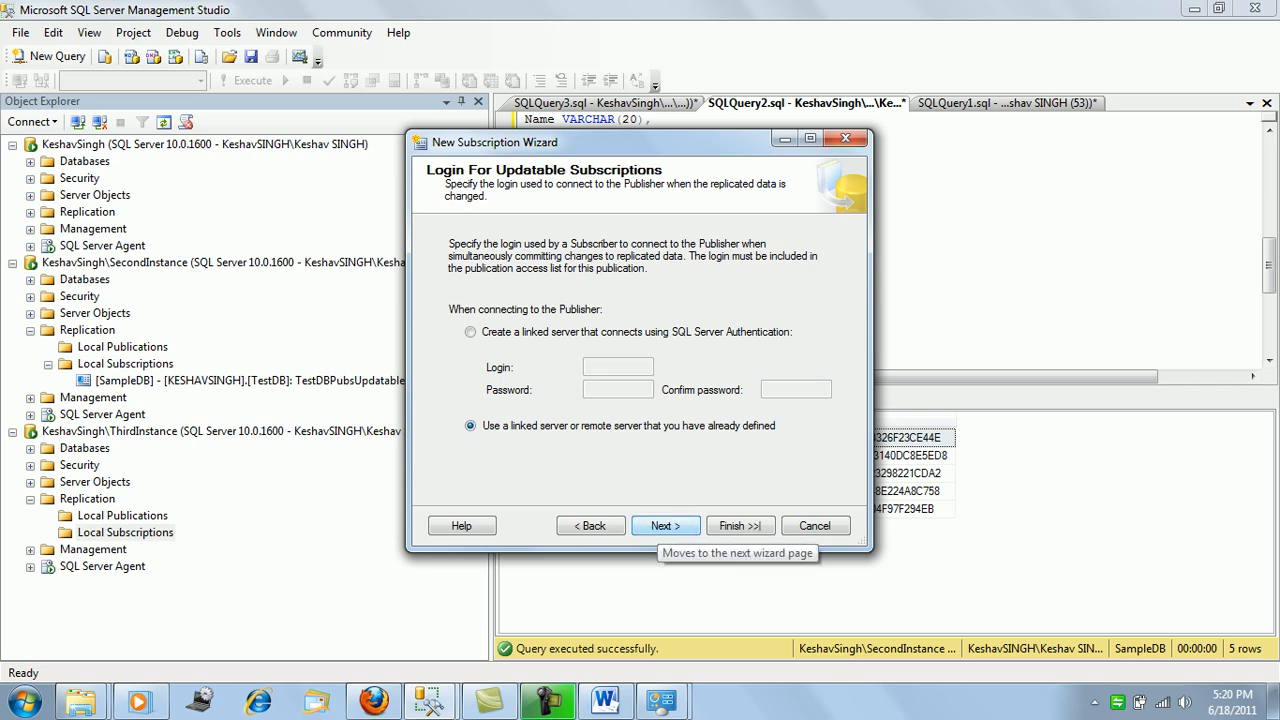
click(665, 526)
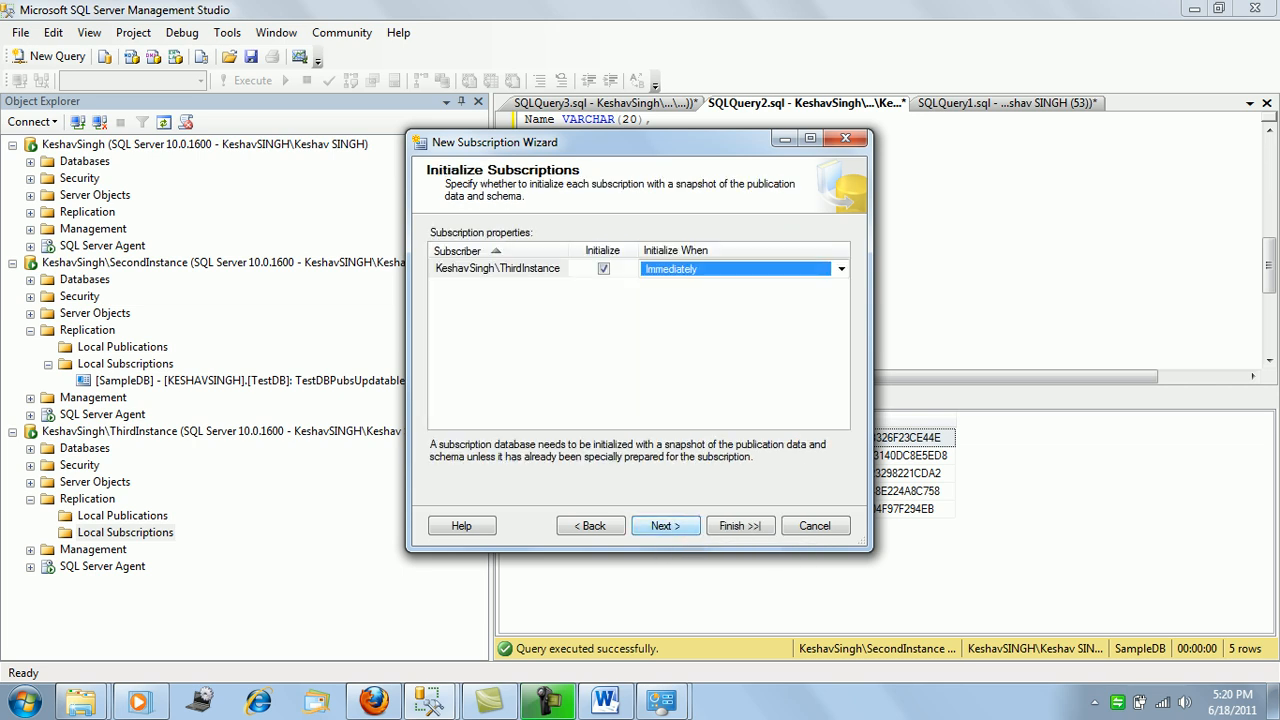
click(665, 526)
click(665, 526)
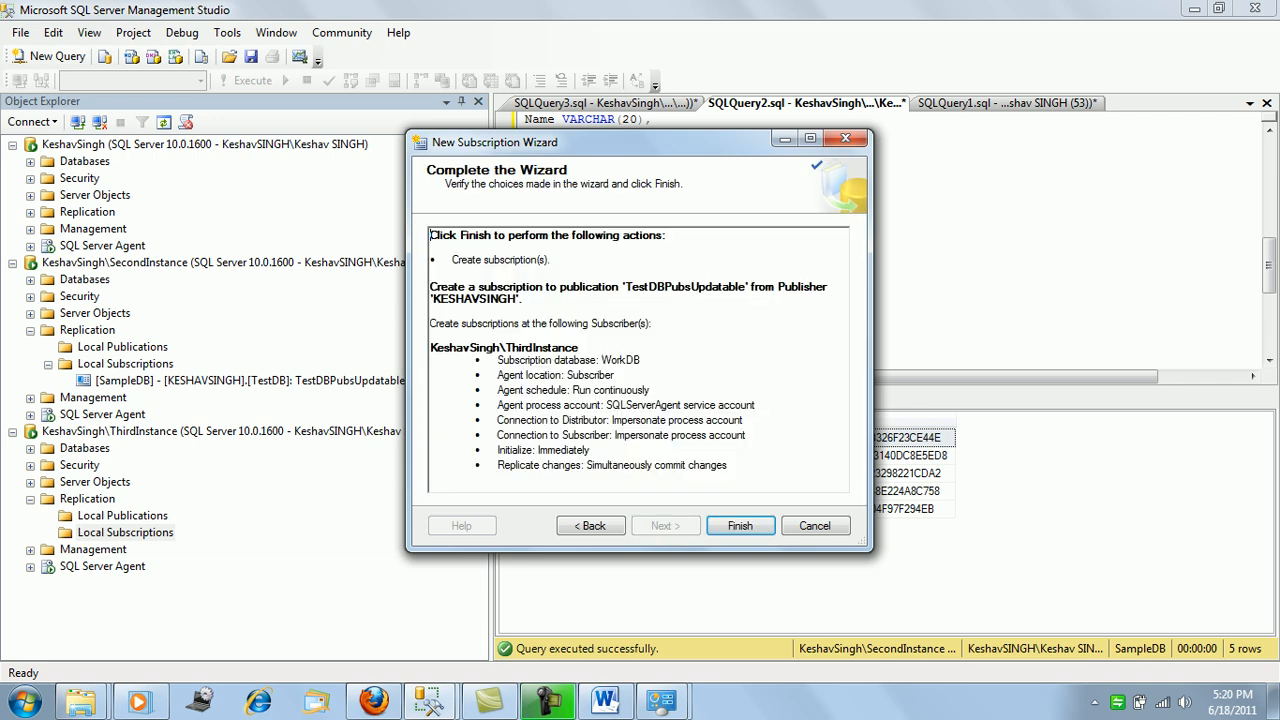
click(740, 526)
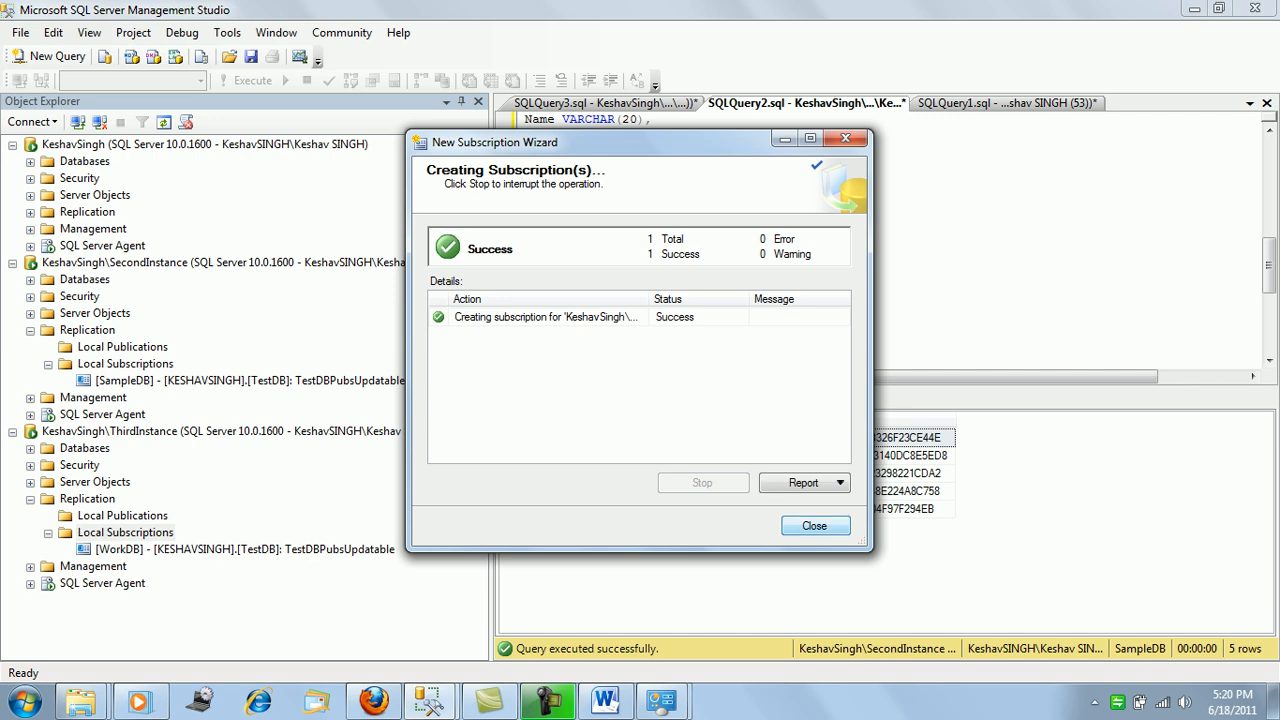
key(Return)
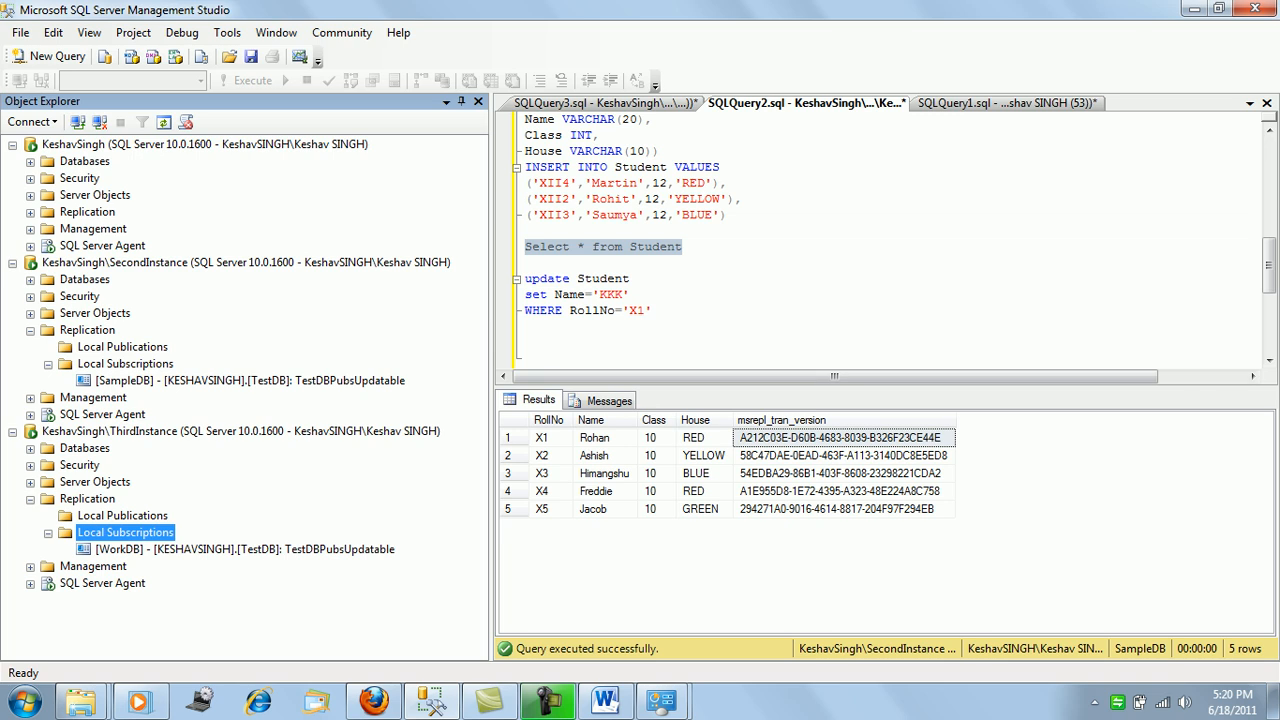
Run Select * from Student on WorkDB to check its rows.
click(604, 103)
click(653, 183)
drag(690, 119, 524, 119)
key(F5)
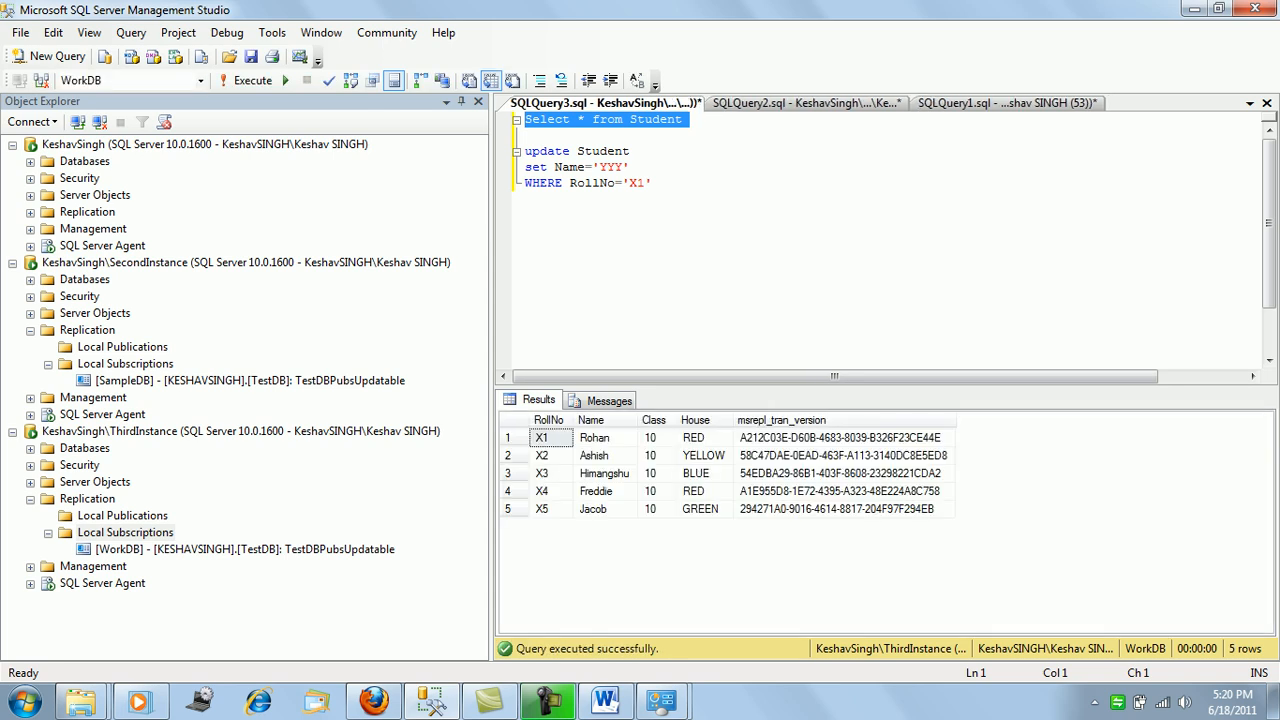
click(654, 183)
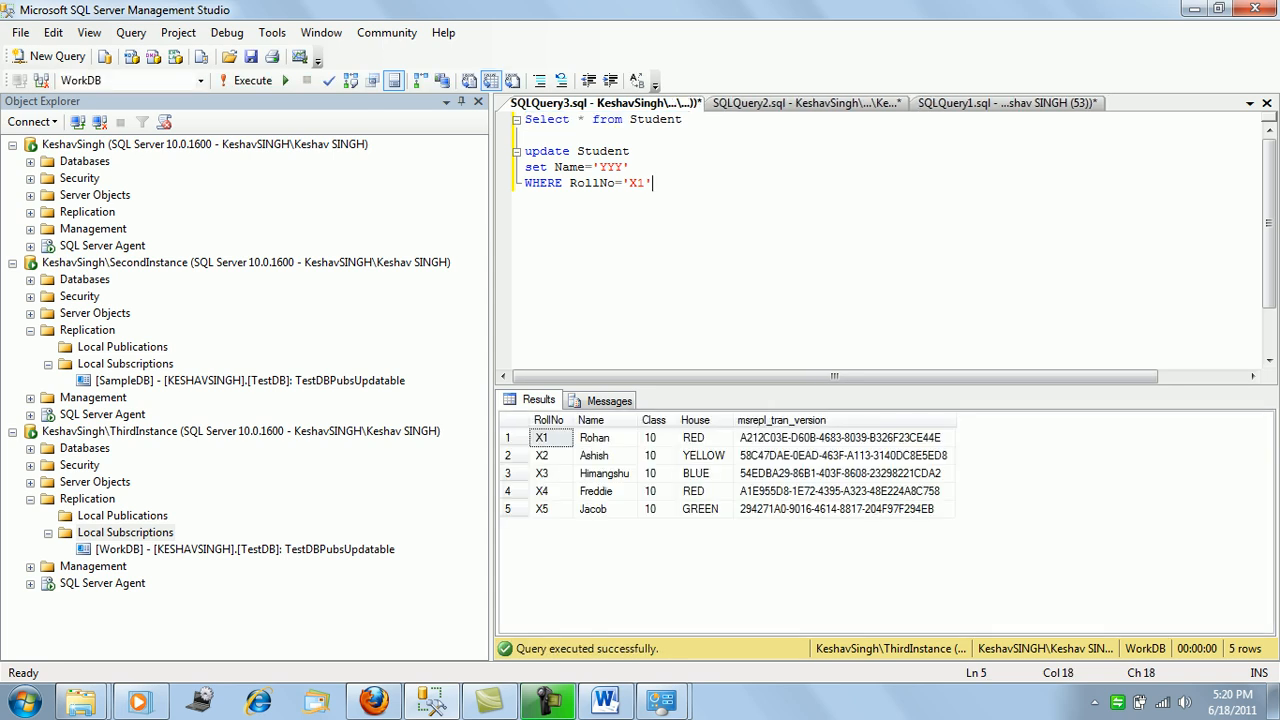
Edit the TestDB INSERT values to ('X6','MARTIN',10,'GREEN') and run it.
click(1007, 103)
click(528, 279)
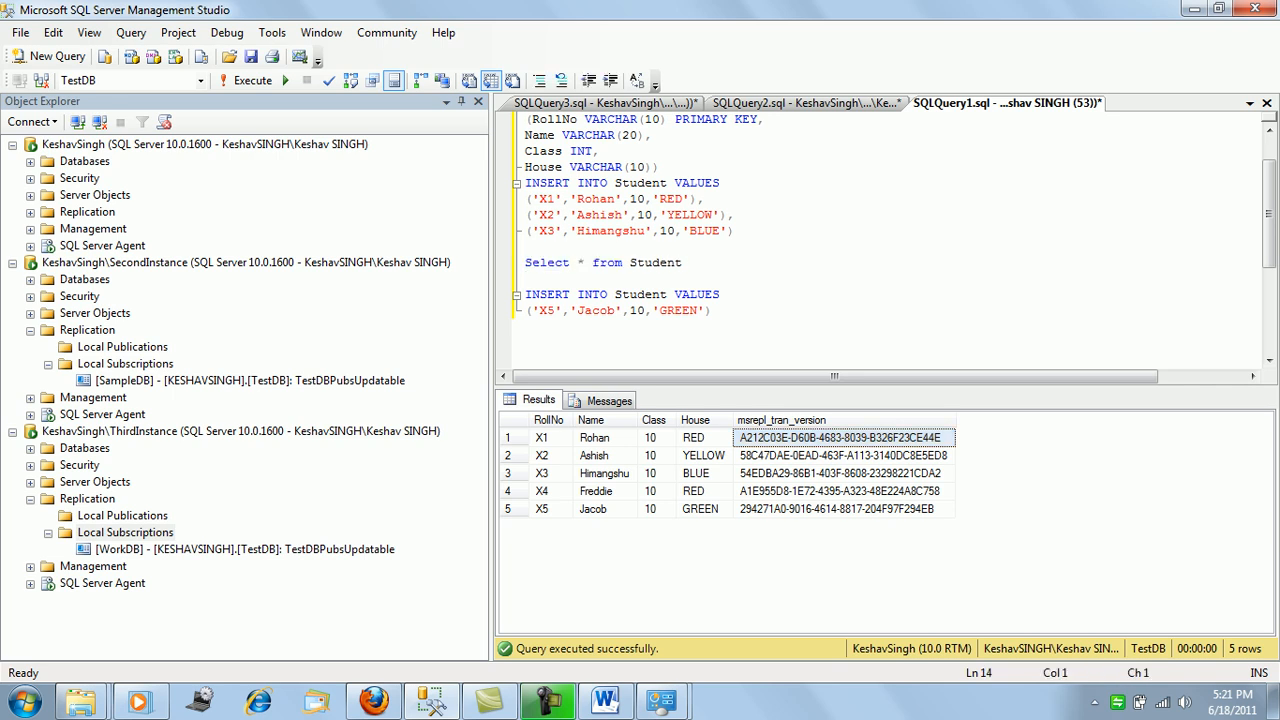
double_click(597, 311)
text(MARTIN)
key(Left)
key(Left)
key(Left)
key(Left)
key(Left)
key(Left)
key(Left)
key(Left)
key(Left)
key(BackSpace)
text(6)
key(End)
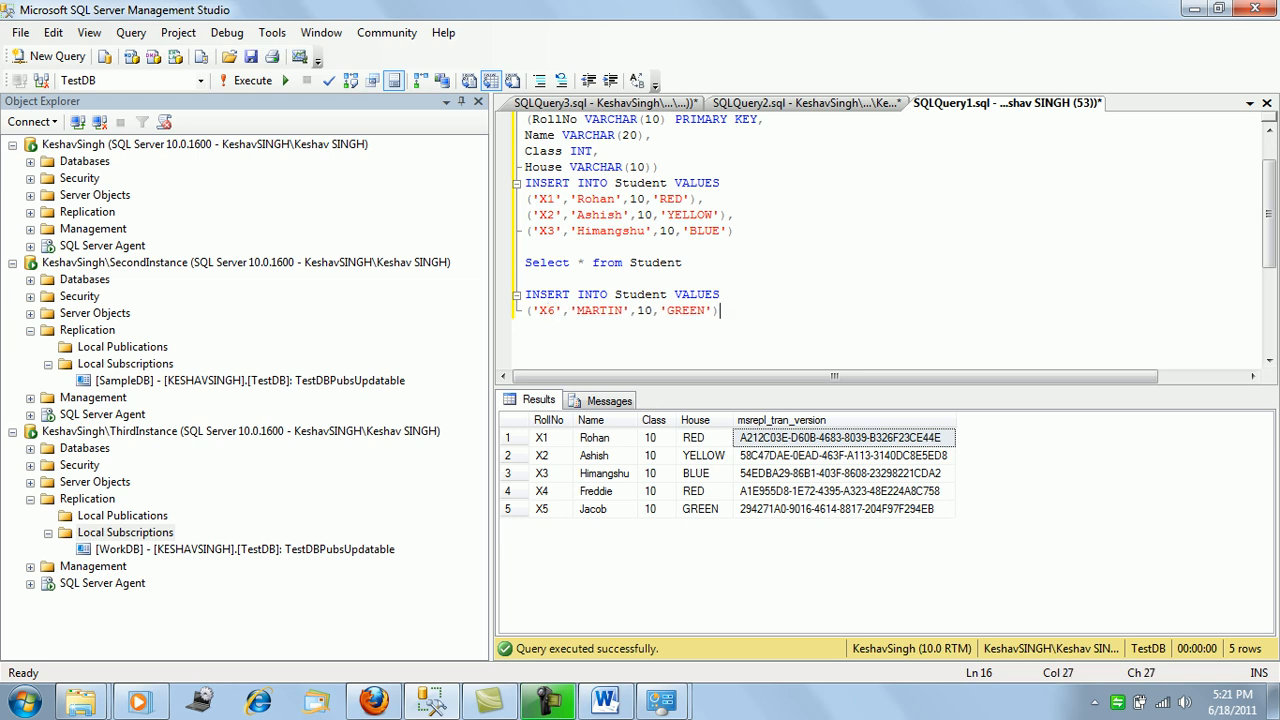
key(shift+Home)
key(shift+Up)
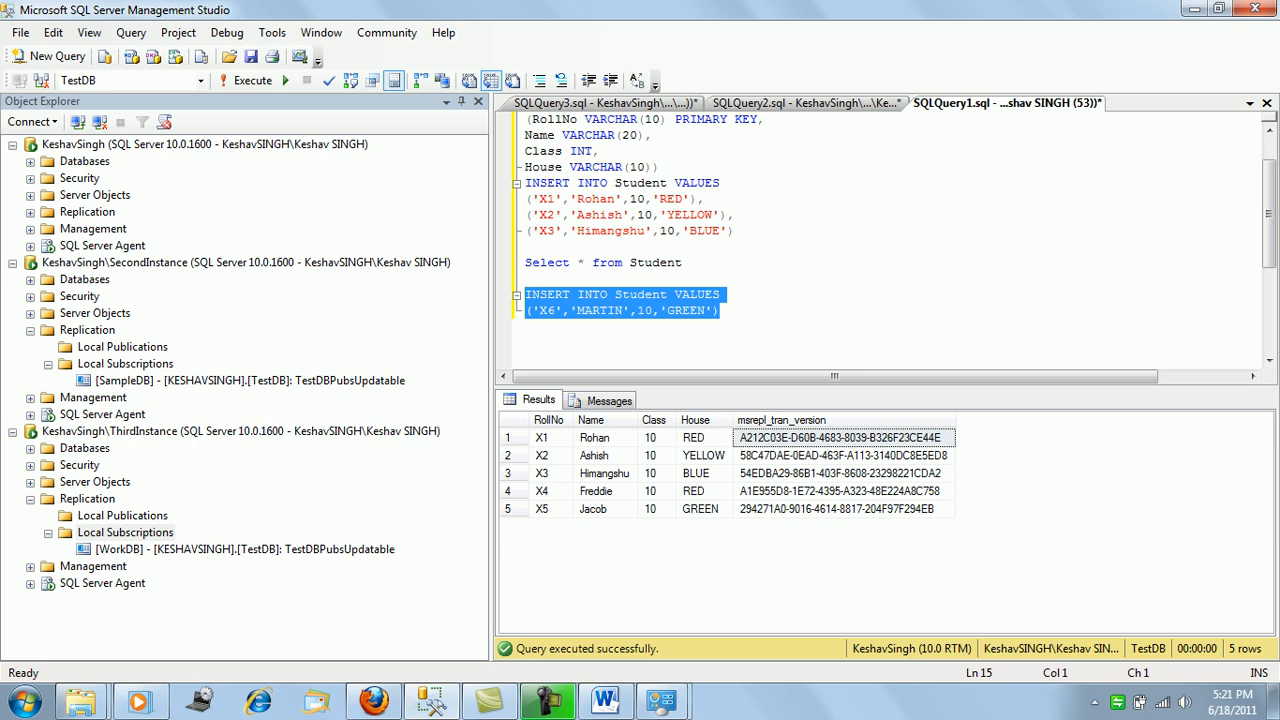
key(F5)
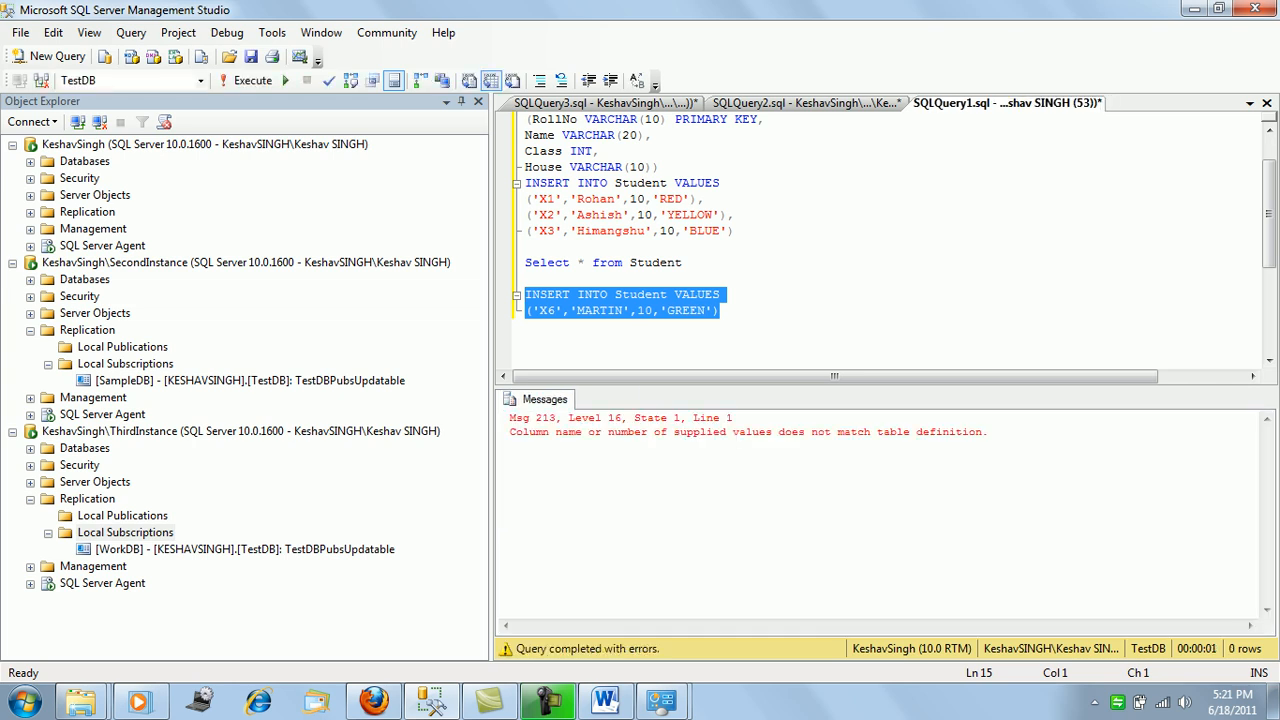
Add empty column-list parentheses before VALUES and re-query TestDB's Student rows.
key(End)
key(ctrl+Left)
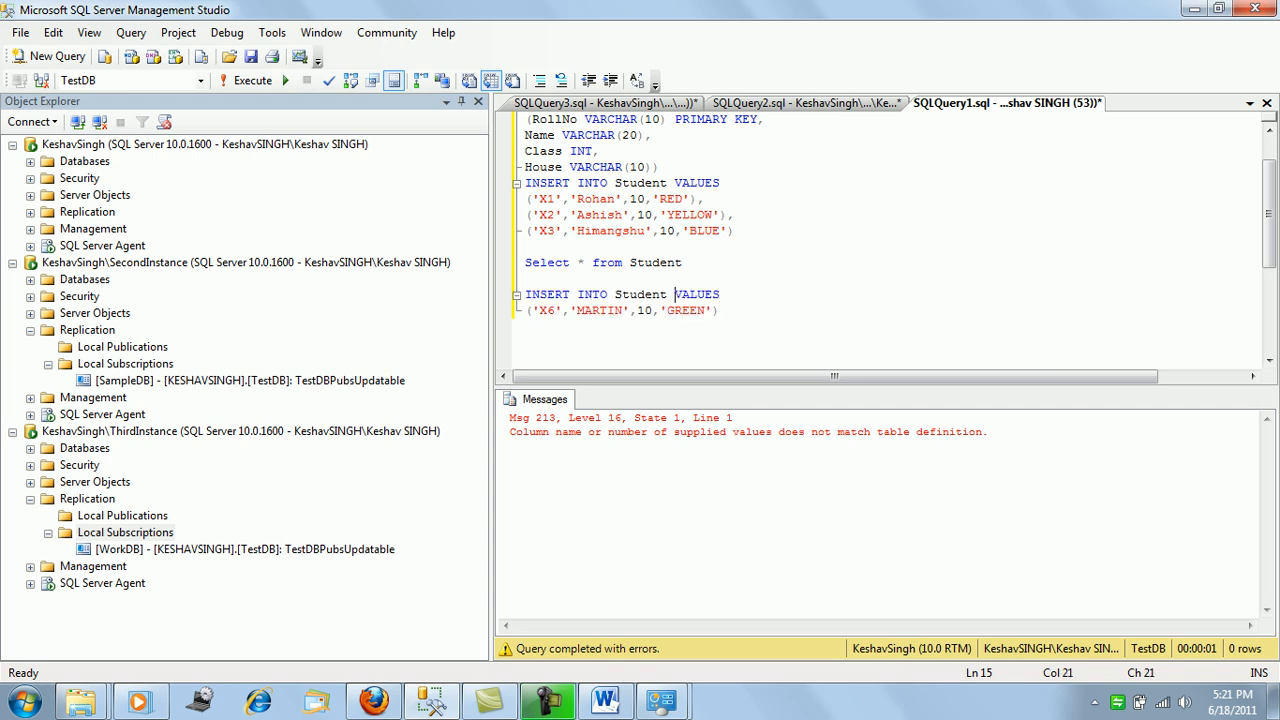
text(())
key(Left)
drag(684, 264, 525, 263)
key(F5)
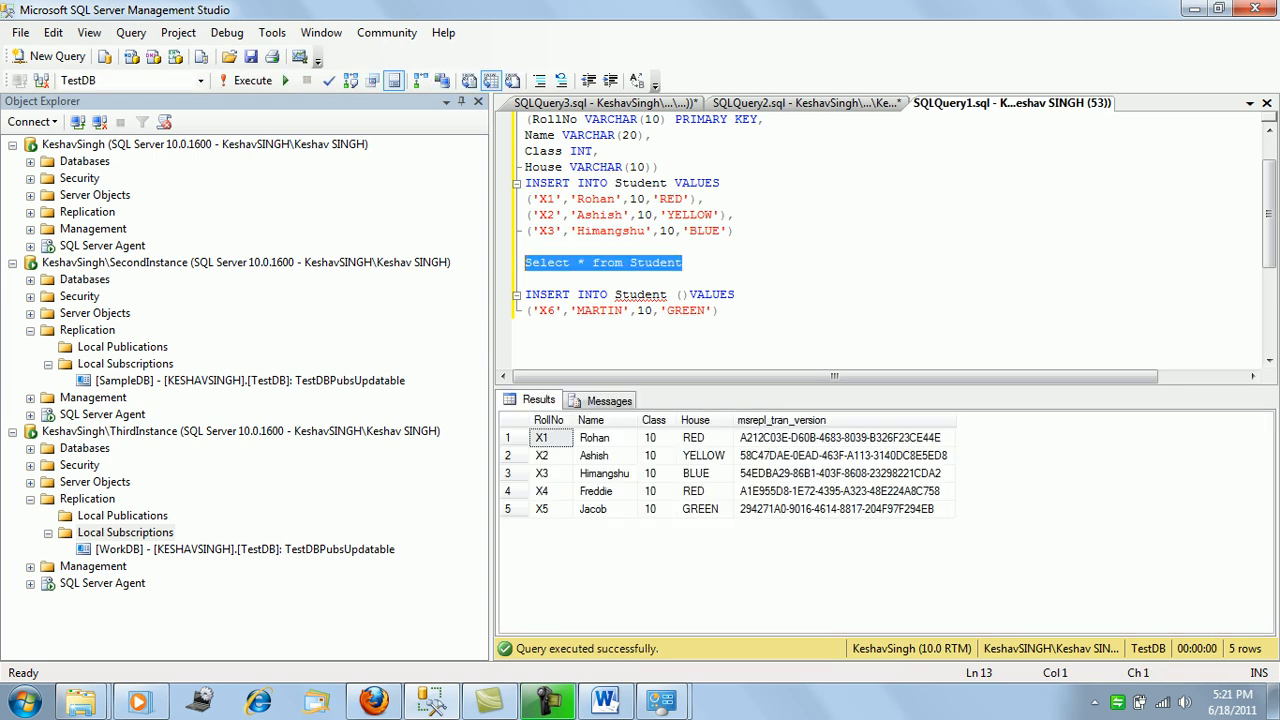
Fill in the column list (RollNo,Name,Class,House) and rerun the X6 MARTIN INSERT.
click(685, 294)
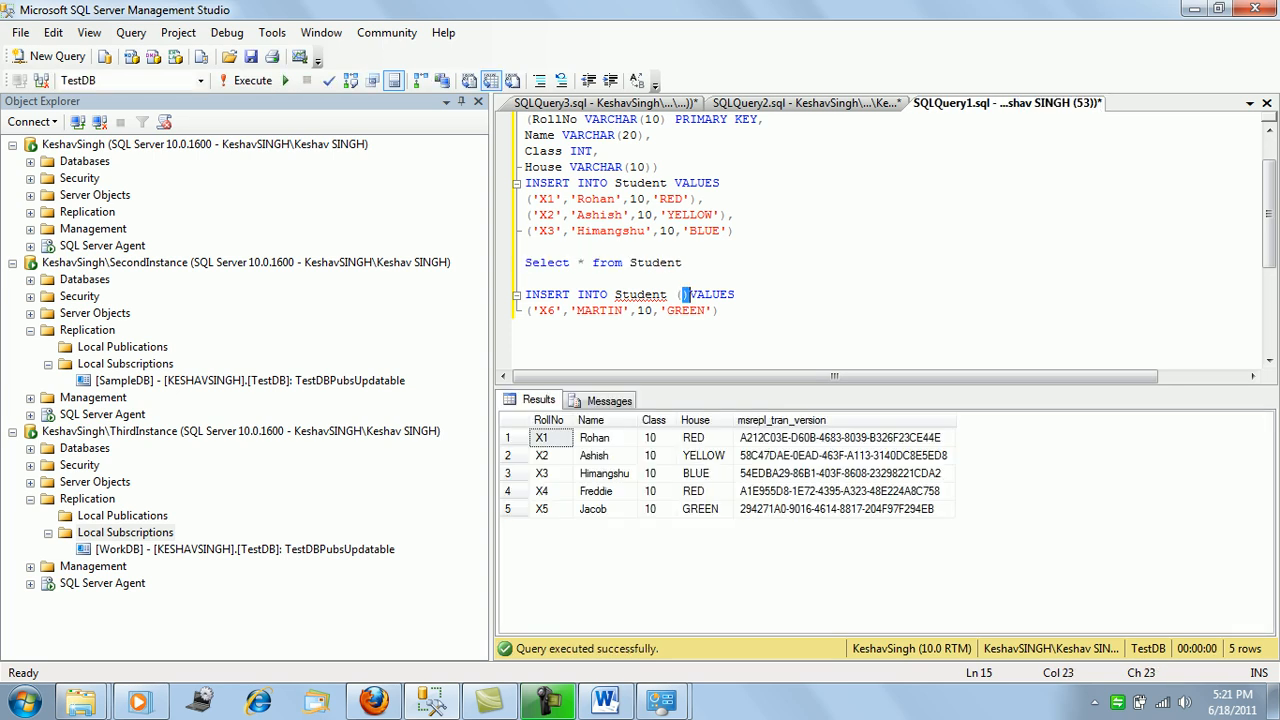
text(Roll)
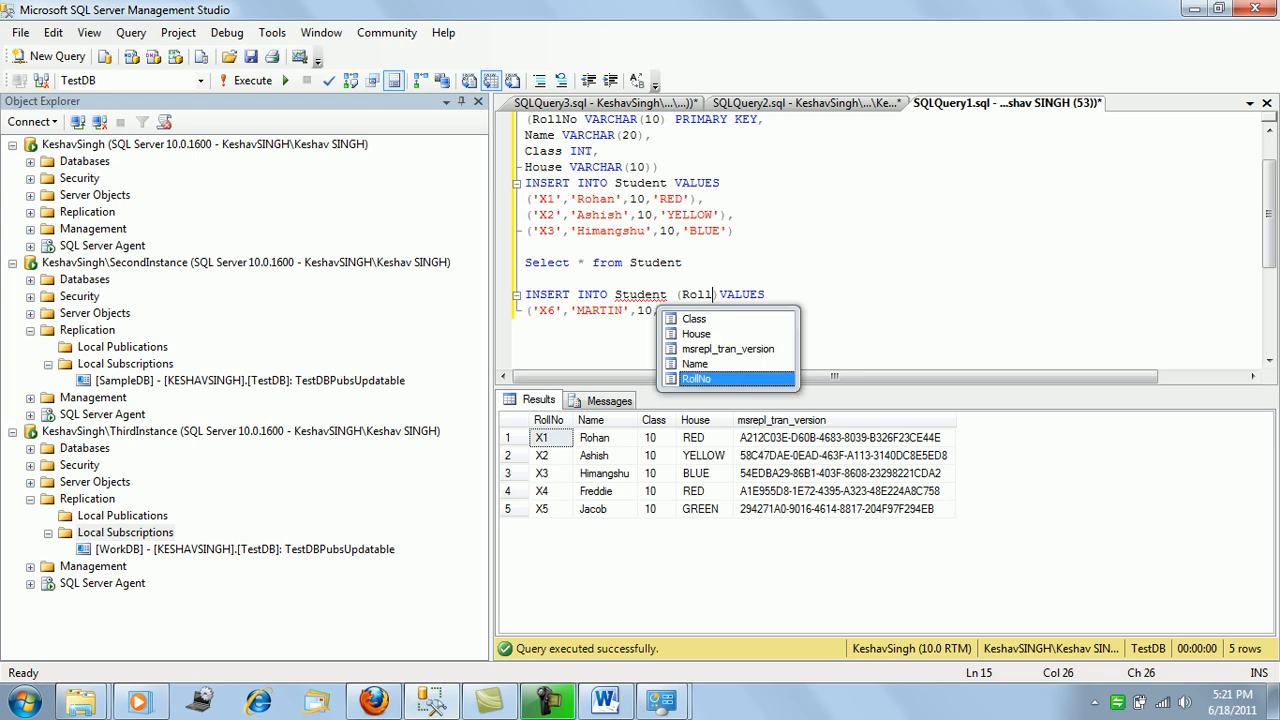
key(Tab)
text(,)
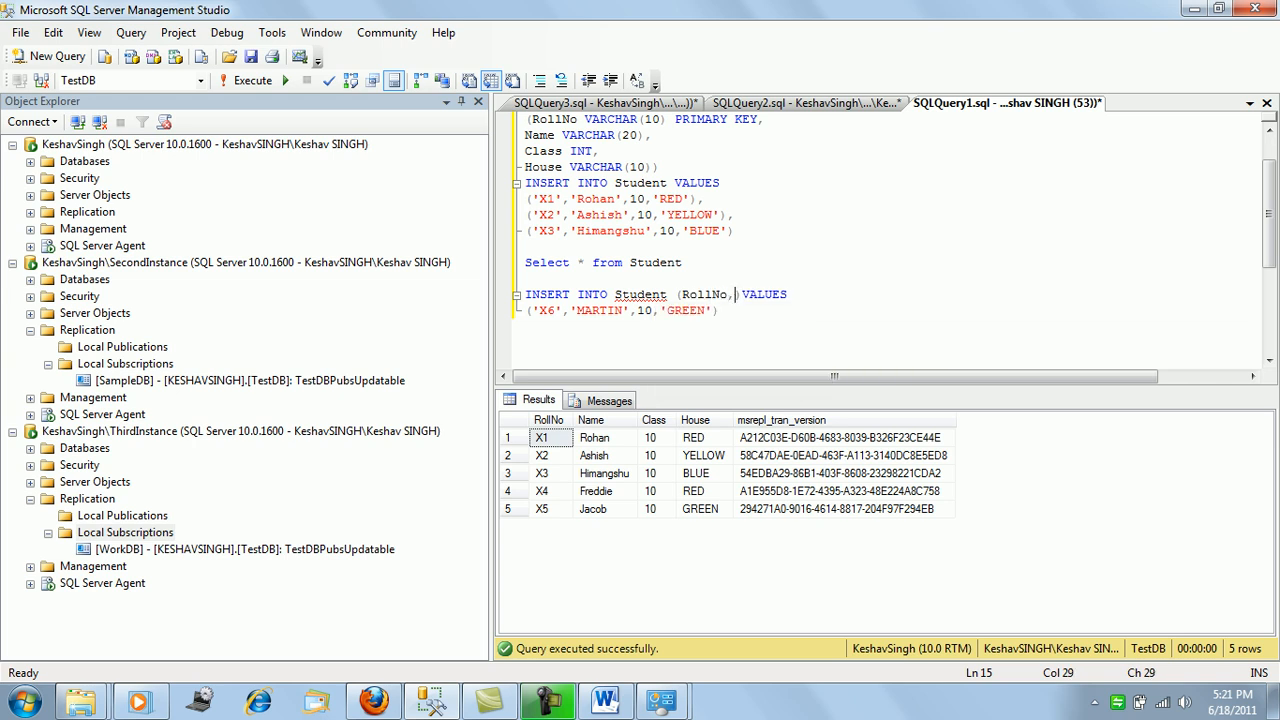
text(N)
key(Tab)
text(,C)
key(Tab)
text(,H)
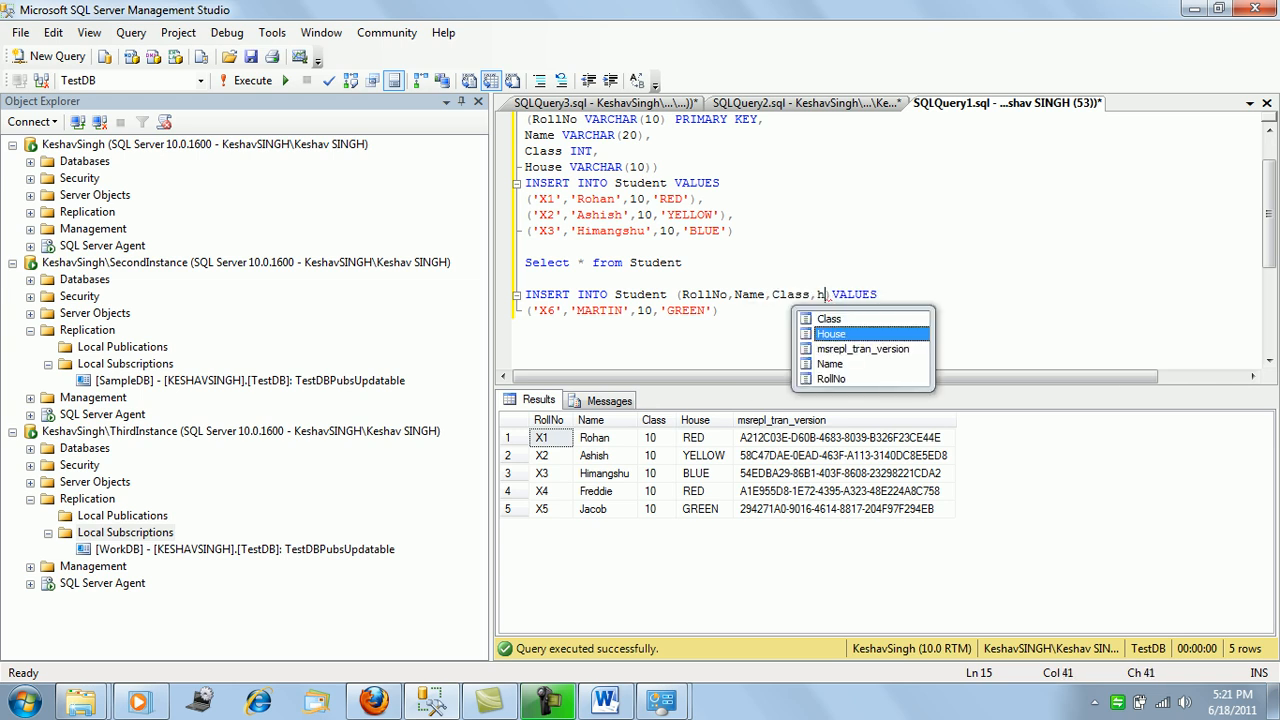
key(Tab)
key(Right)
key(Down)
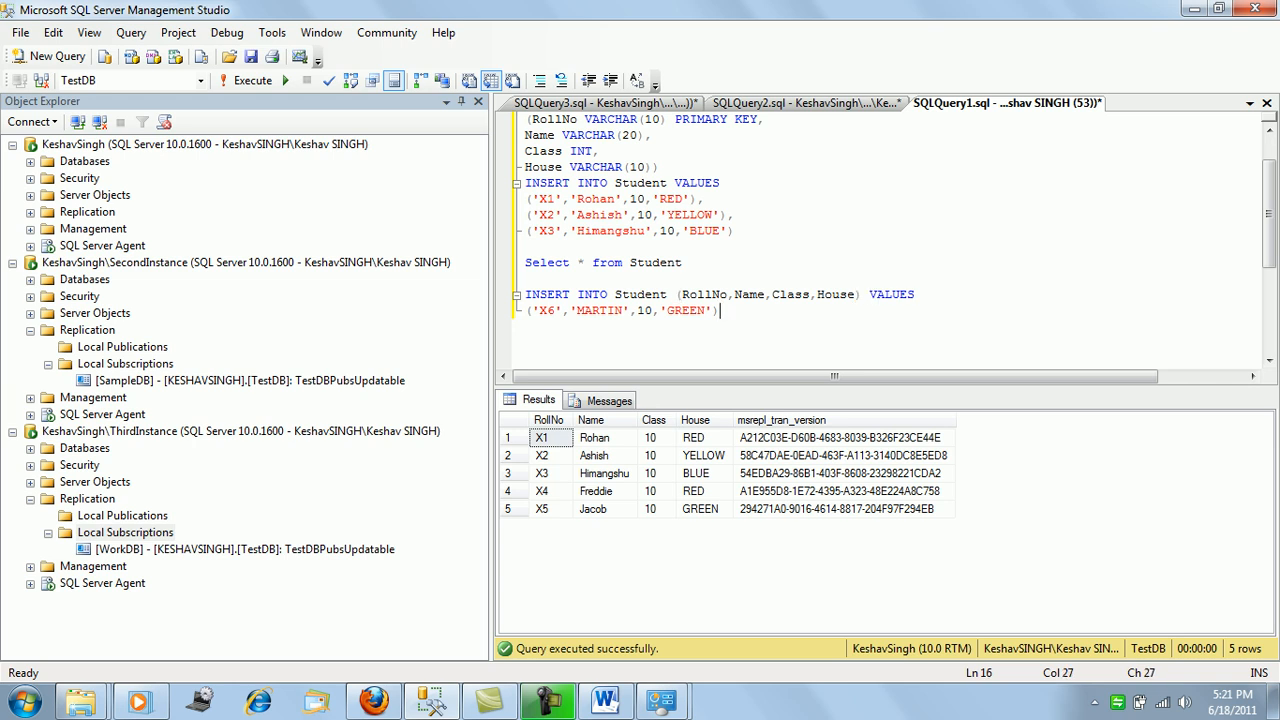
key(shift+Home)
key(shift+Up)
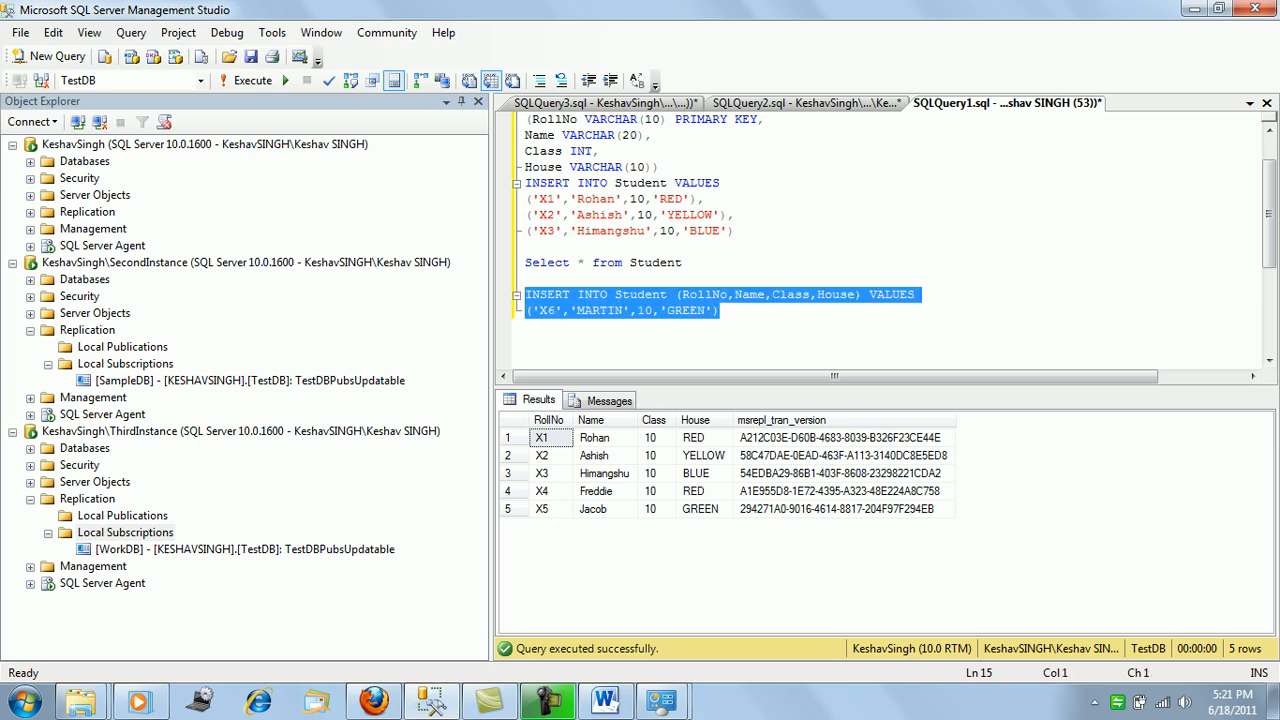
key(F5)
click(683, 263)
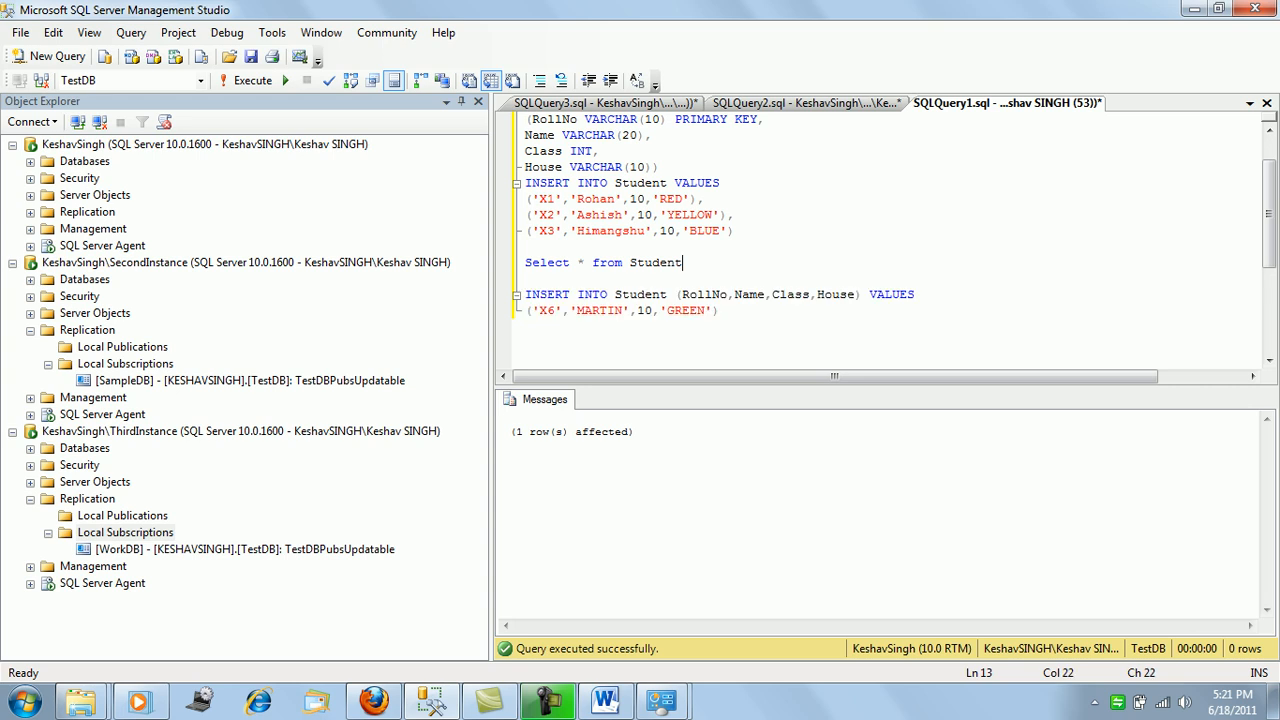
Rerun Select * from Student on WorkDB and SampleDB, each now showing 6 rows including X6 MARTIN.
drag(683, 263, 525, 263)
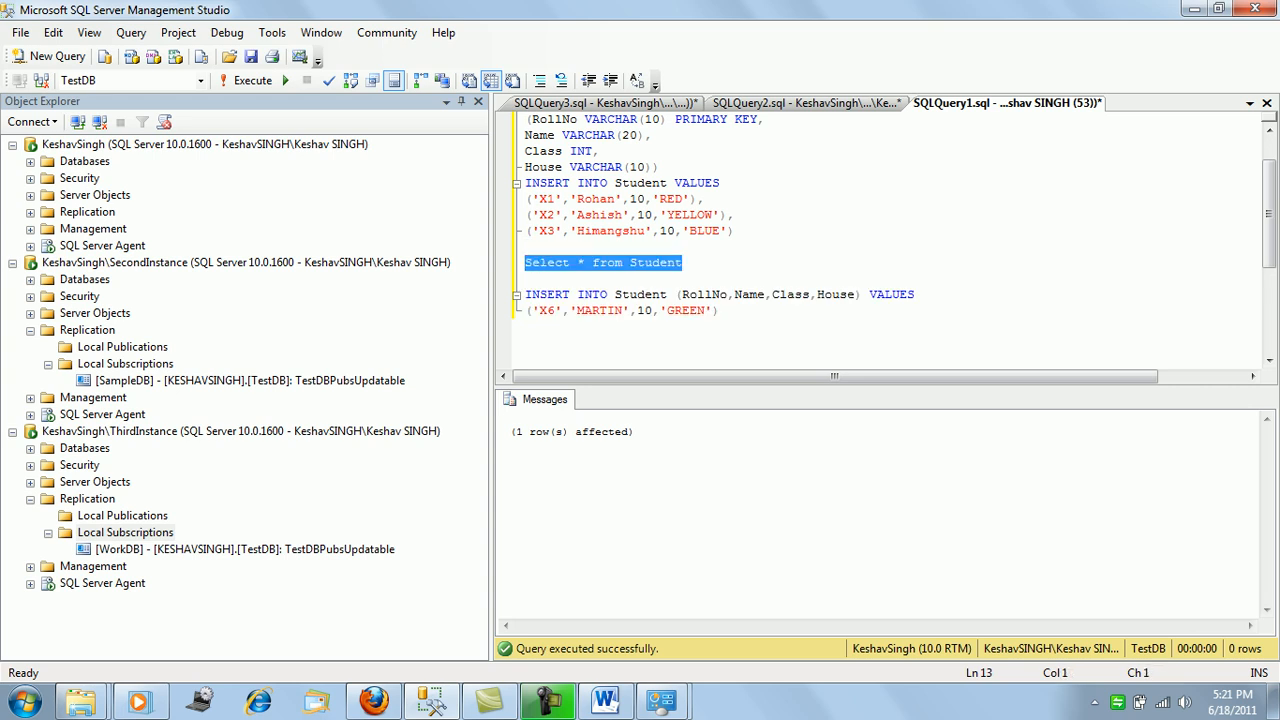
key(F5)
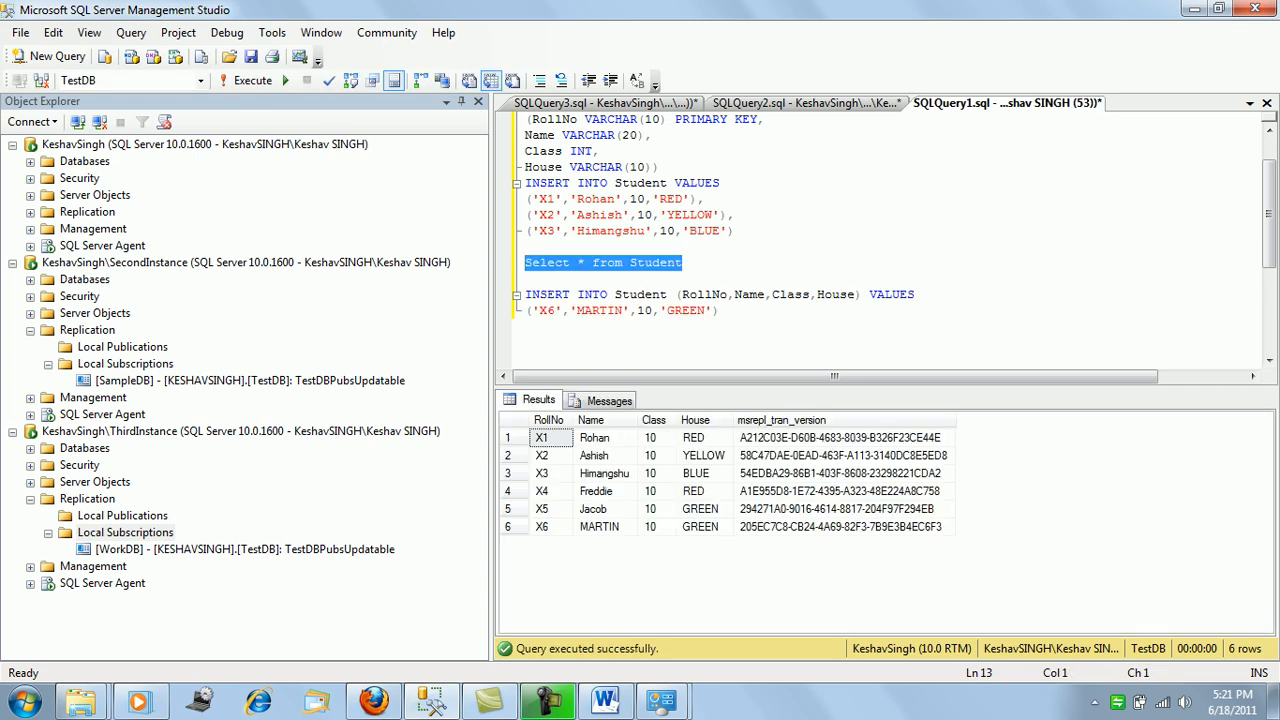
click(807, 103)
drag(685, 247, 525, 247)
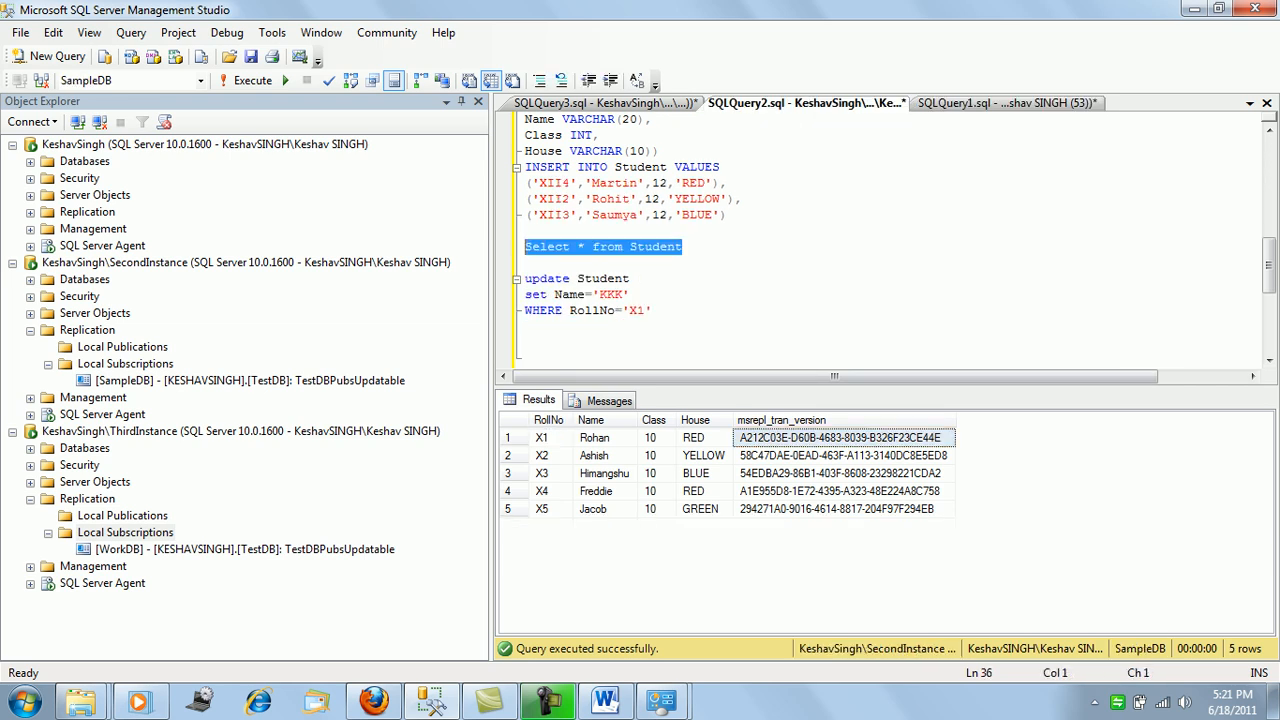
key(F5)
click(605, 103)
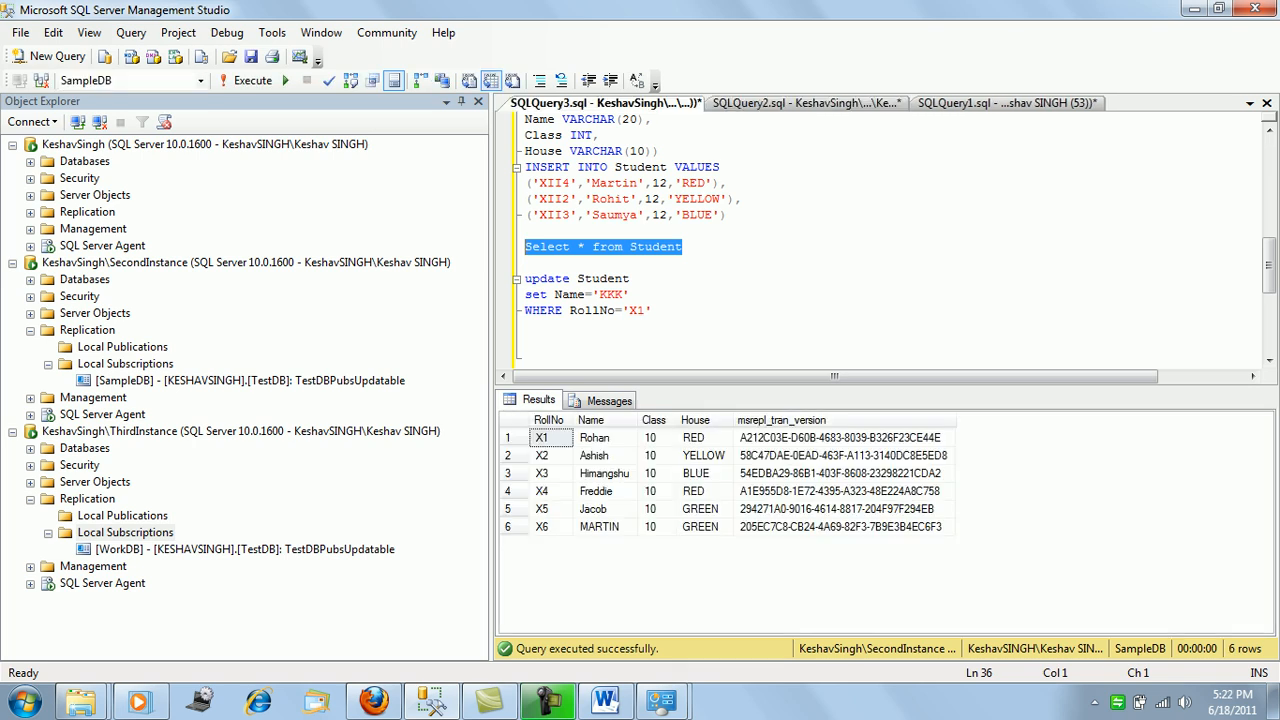
drag(683, 119, 525, 119)
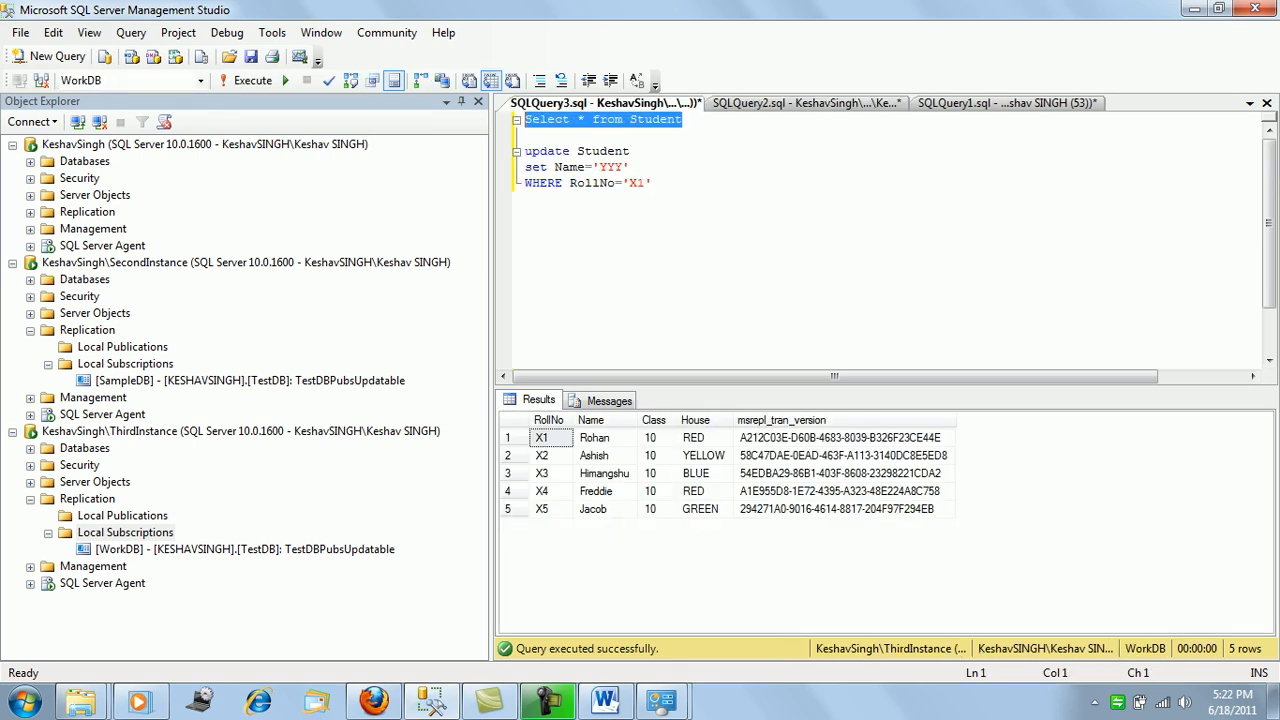
key(F5)
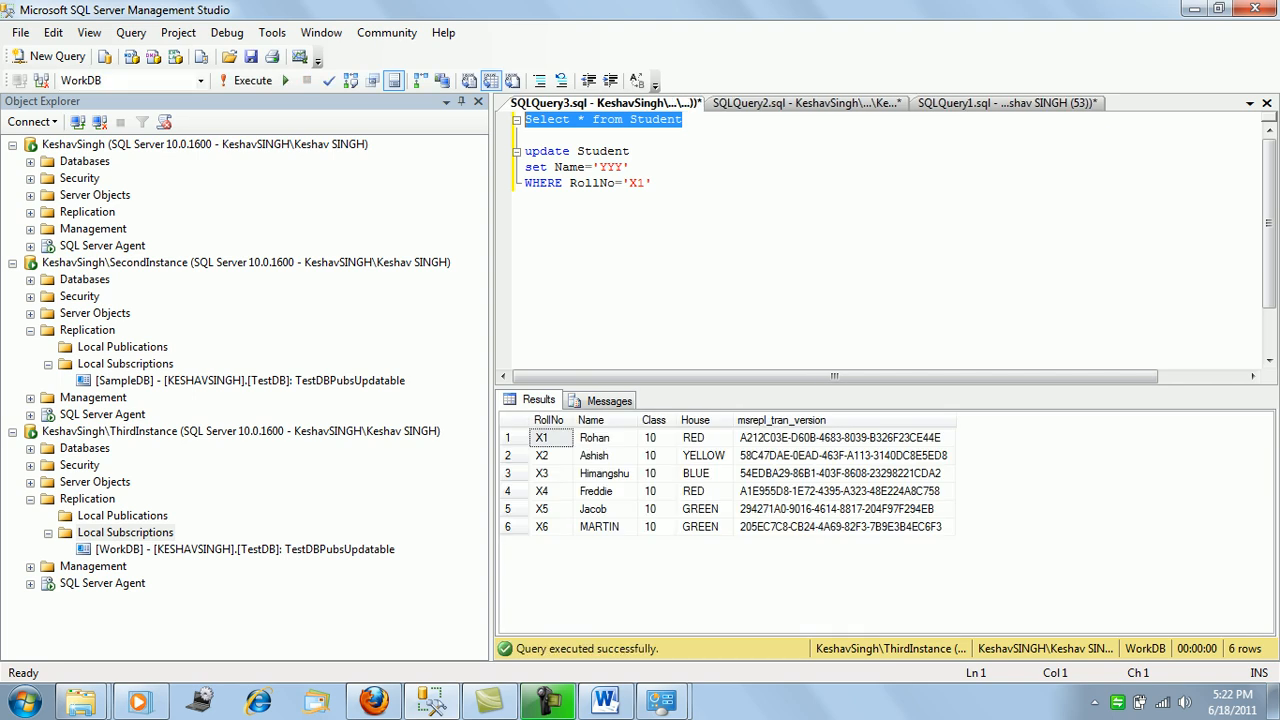
click(654, 183)
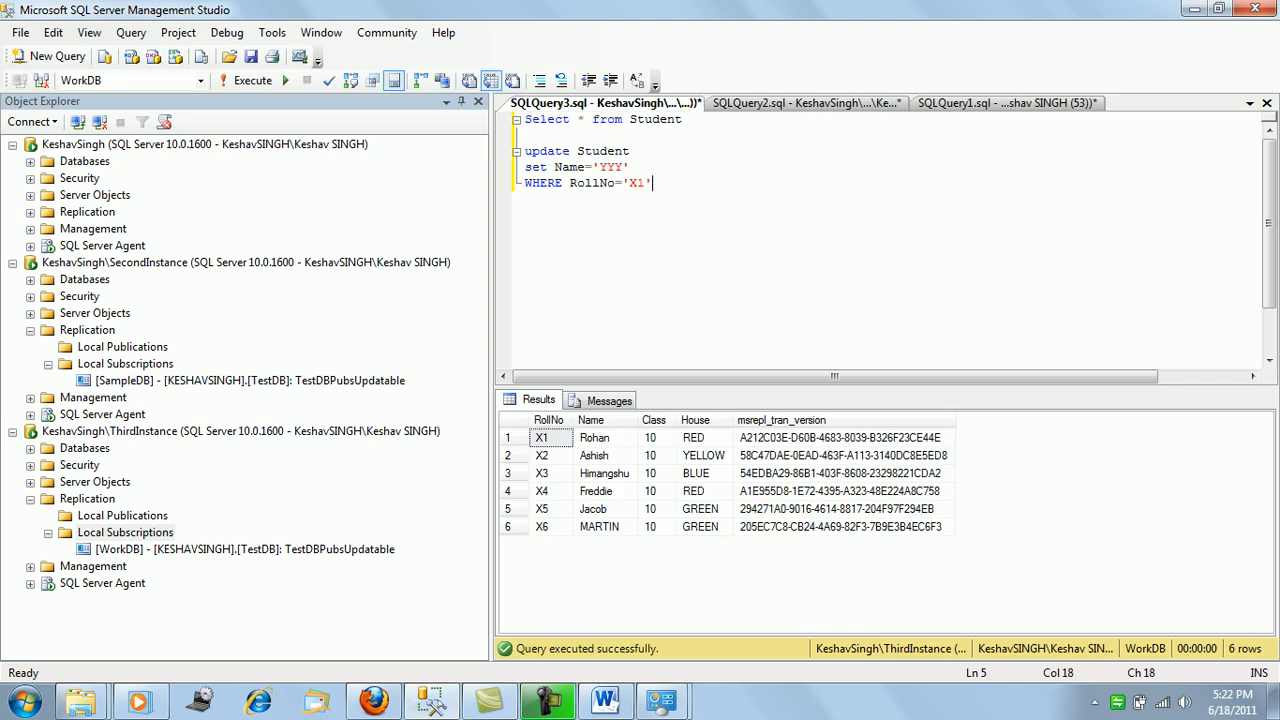
Change the UPDATE's name from 'YYY' to 'TESTName' and run it on WorkDB.
double_click(615, 168)
click(615, 168)
drag(624, 167, 600, 167)
click(654, 183)
drag(600, 167, 624, 167)
text(TESTName)
key(Down)
key(shift+Home)
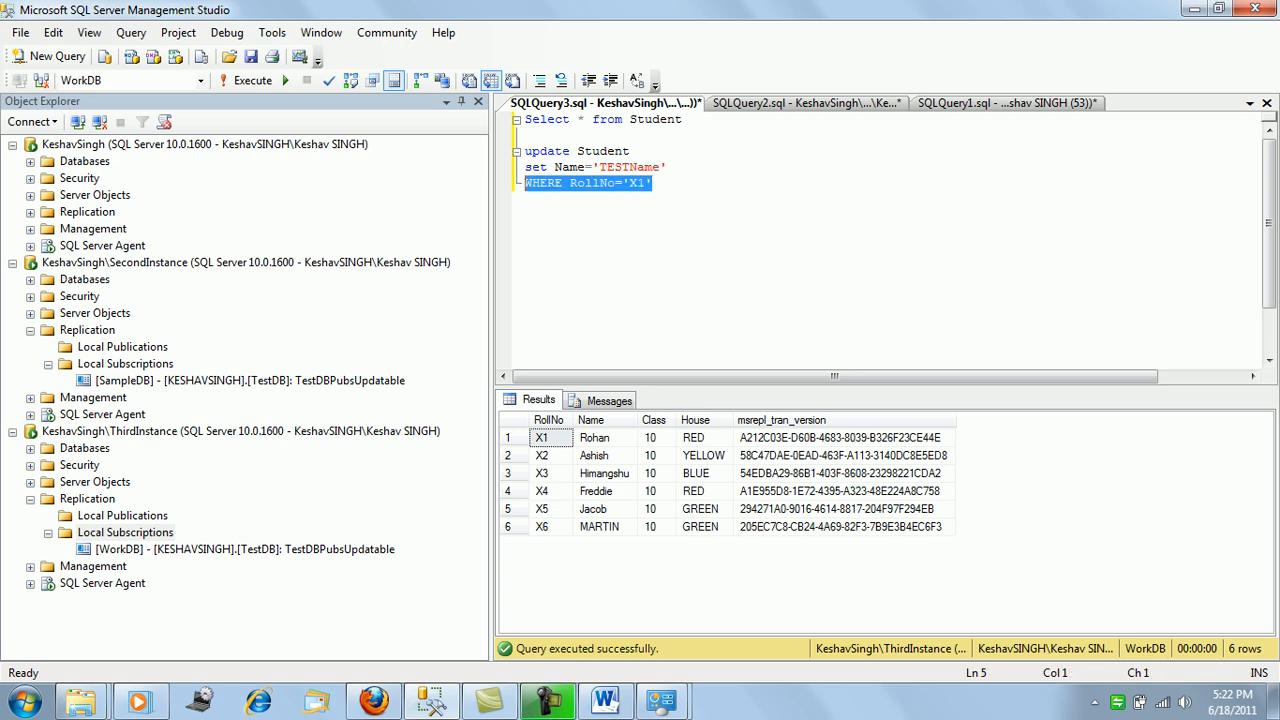
key(shift+Up)
key(shift+Up)
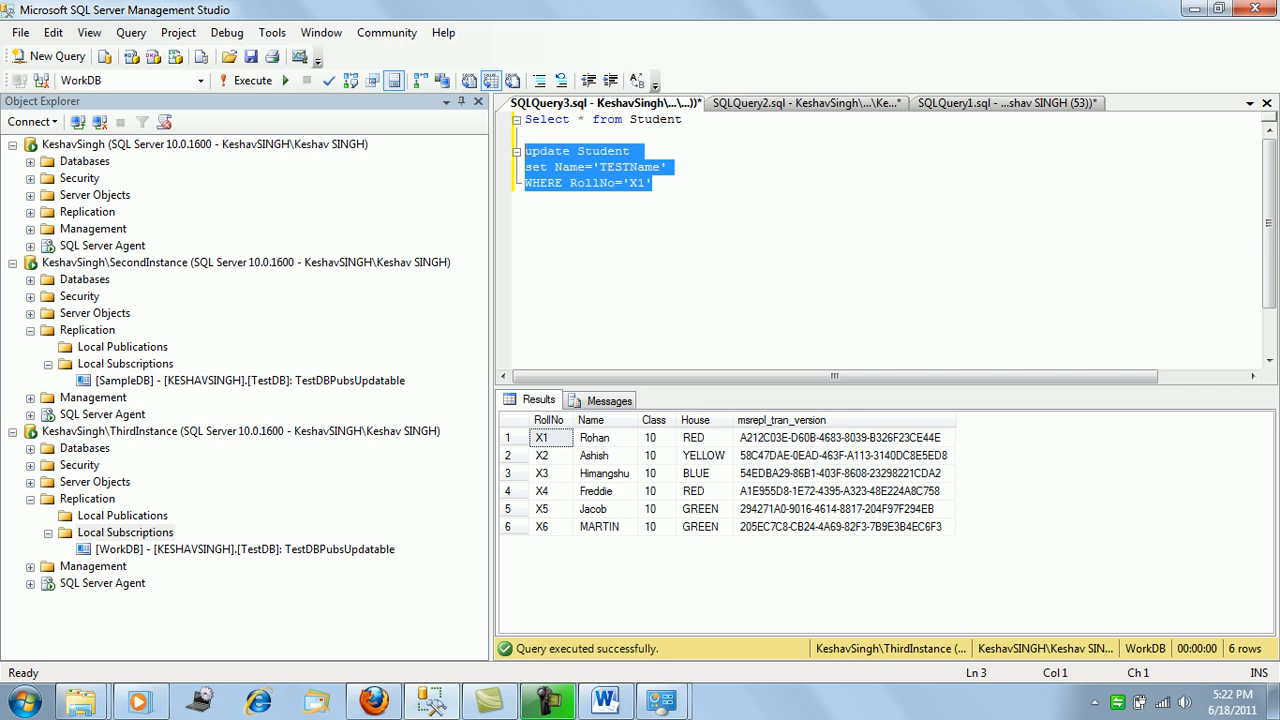
key(F5)
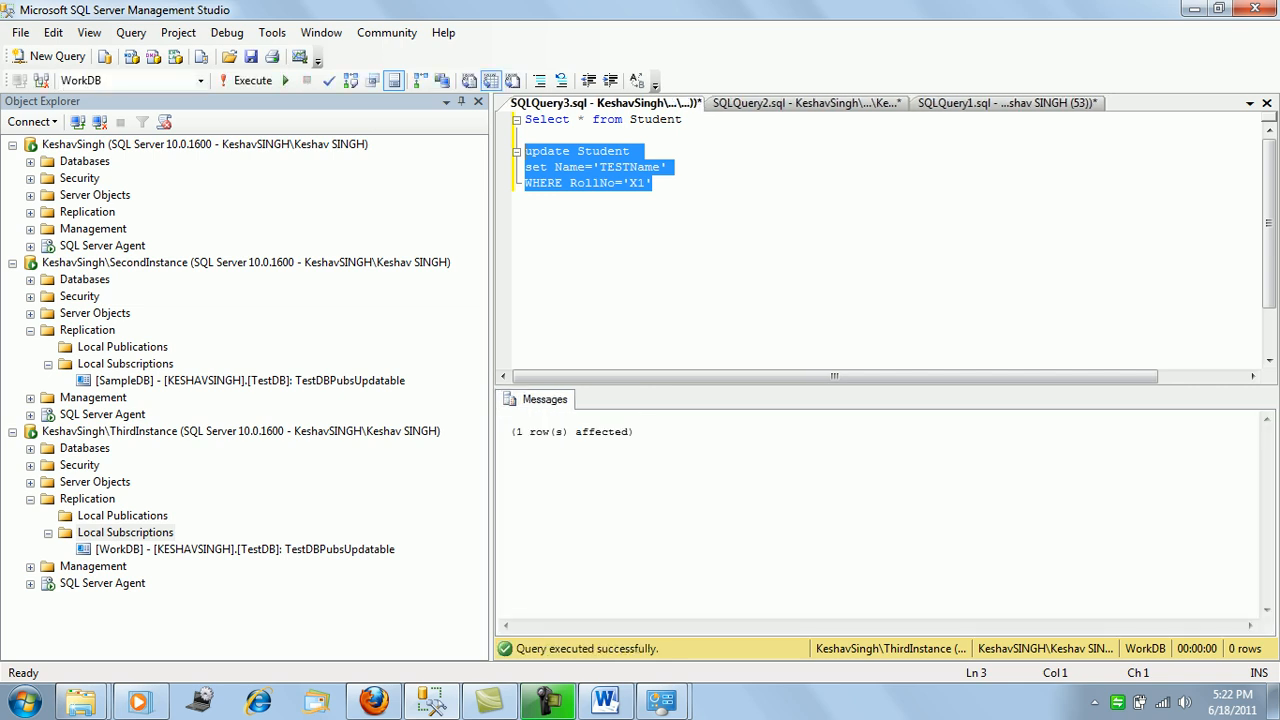
Rerun Select * from Student on WorkDB to see X1 listed as TESTName.
key(Up)
key(shift+Left)
key(ctrl+Tab)
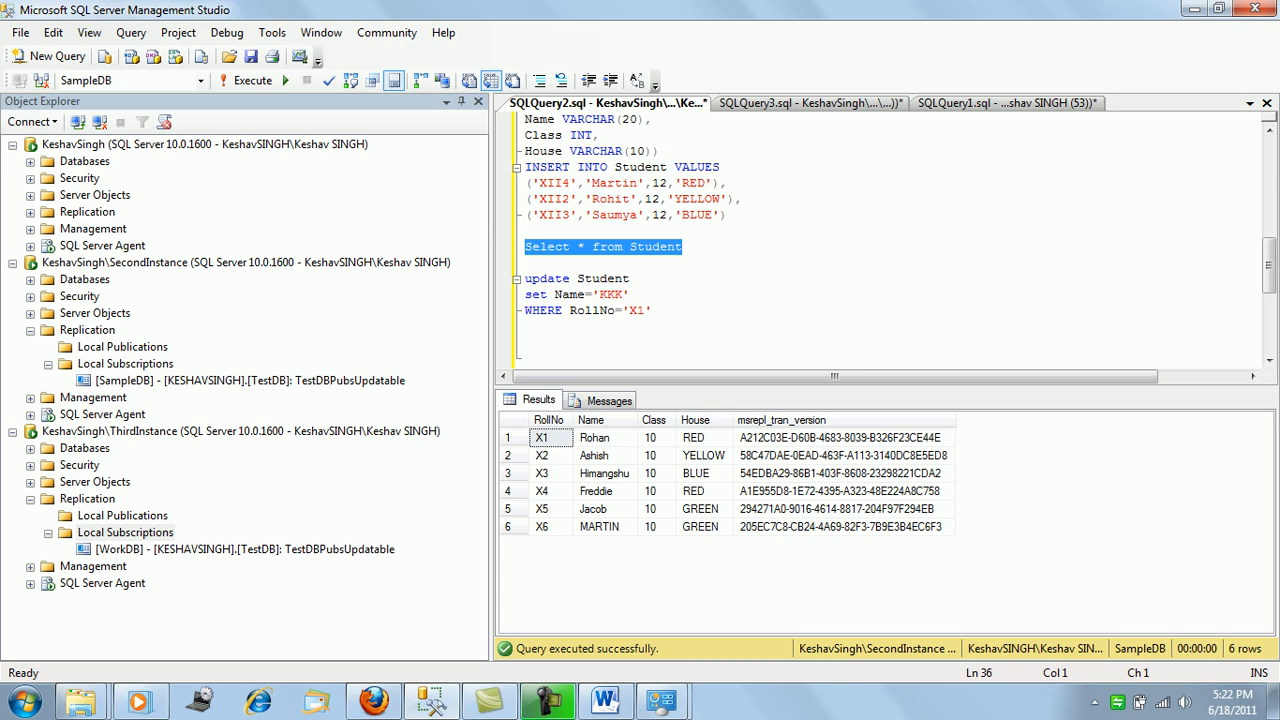
key(ctrl+Tab)
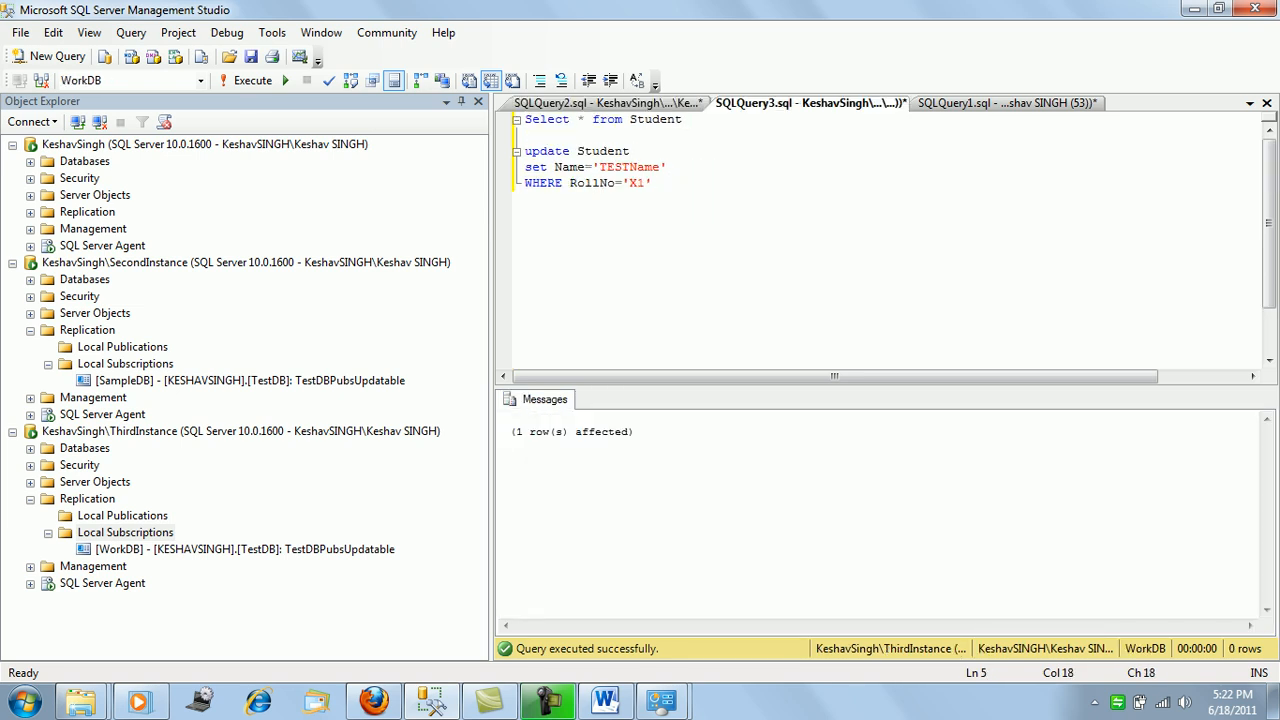
drag(653, 183, 524, 119)
key(F5)
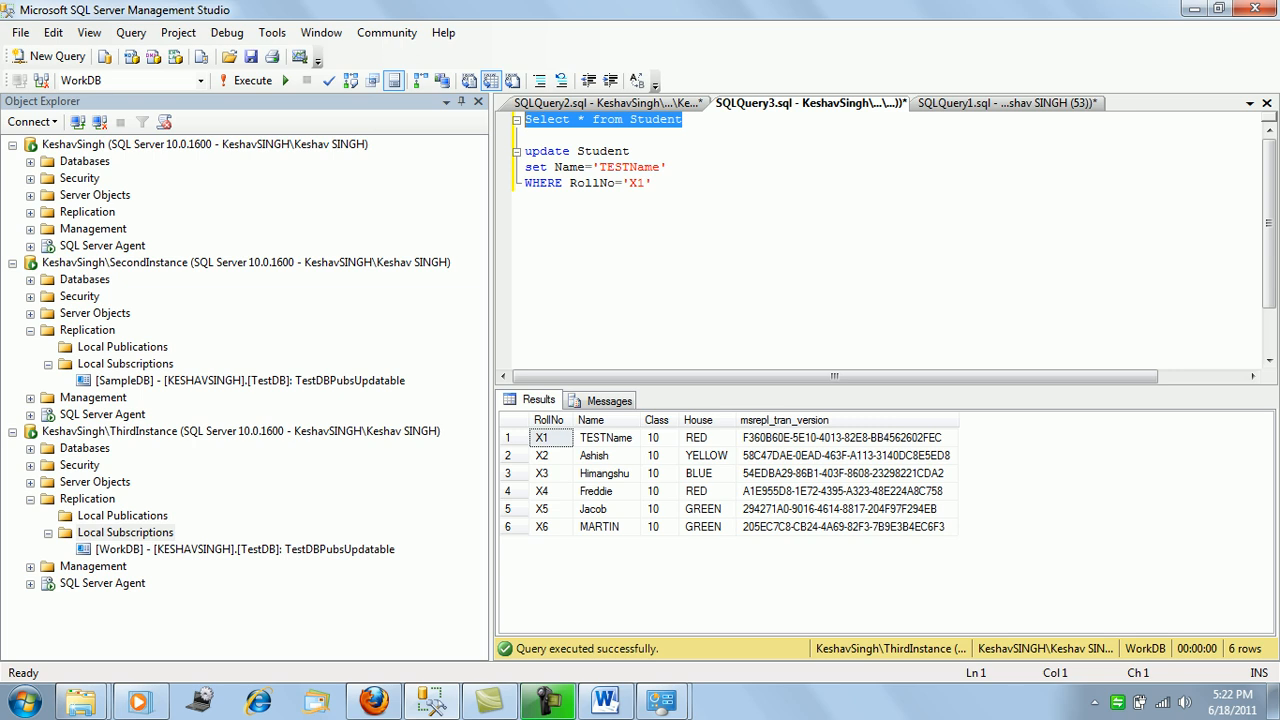
Re-run 'Select * from Student' on SampleDB to see X1 renamed TESTName.
click(607, 103)
drag(653, 311, 640, 295)
click(638, 295)
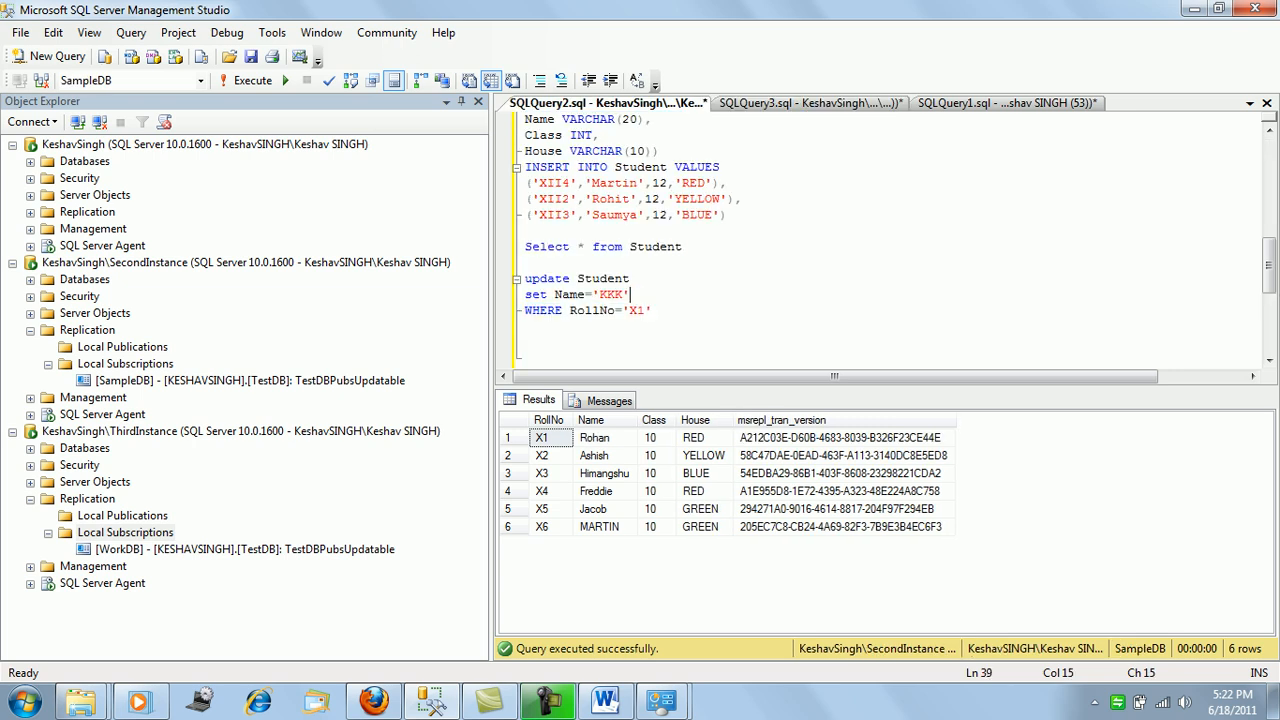
drag(683, 247, 525, 247)
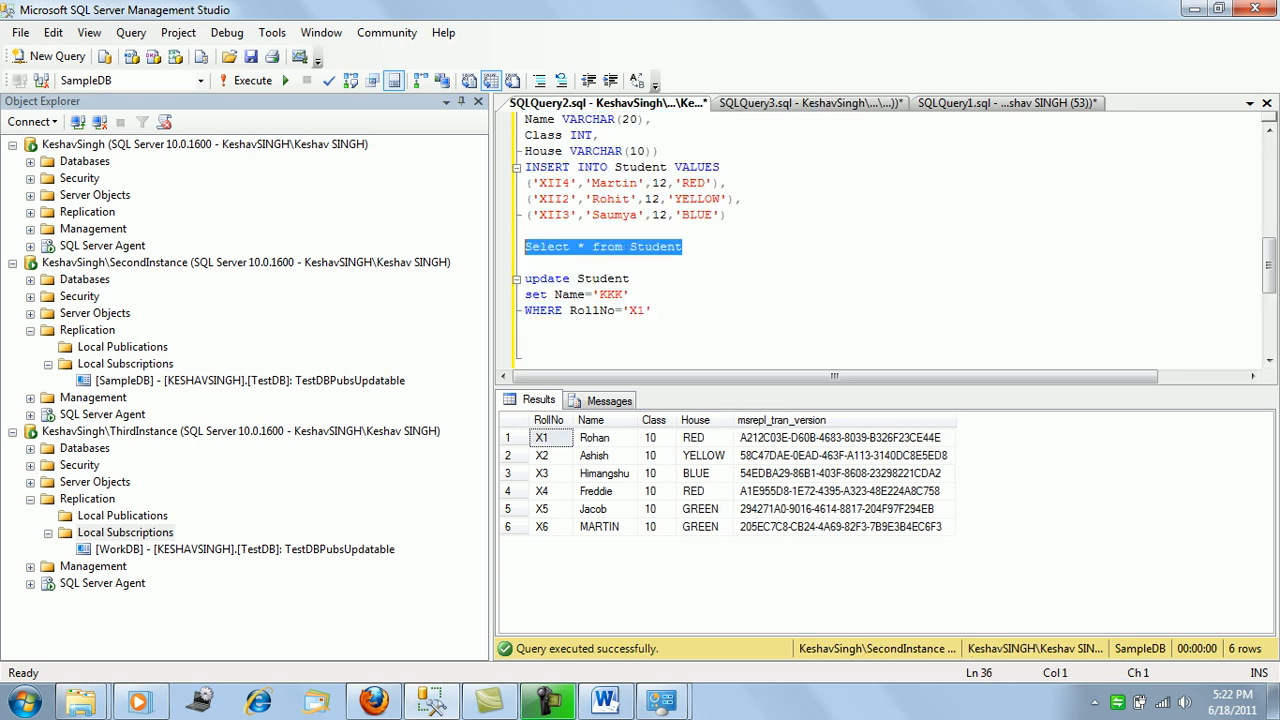
key(F5)
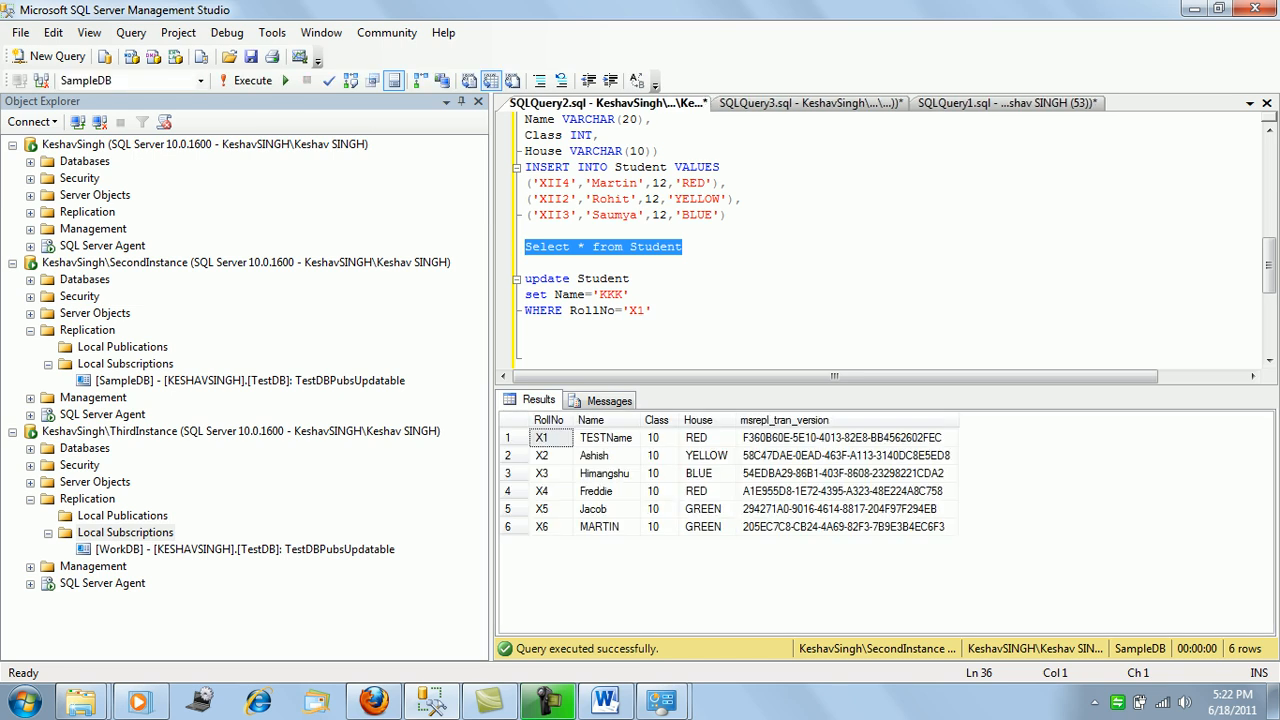
Re-run 'Select * from Student' on the publisher's TestDB to confirm X1 is TESTName.
click(1007, 103)
click(527, 247)
drag(682, 263, 525, 263)
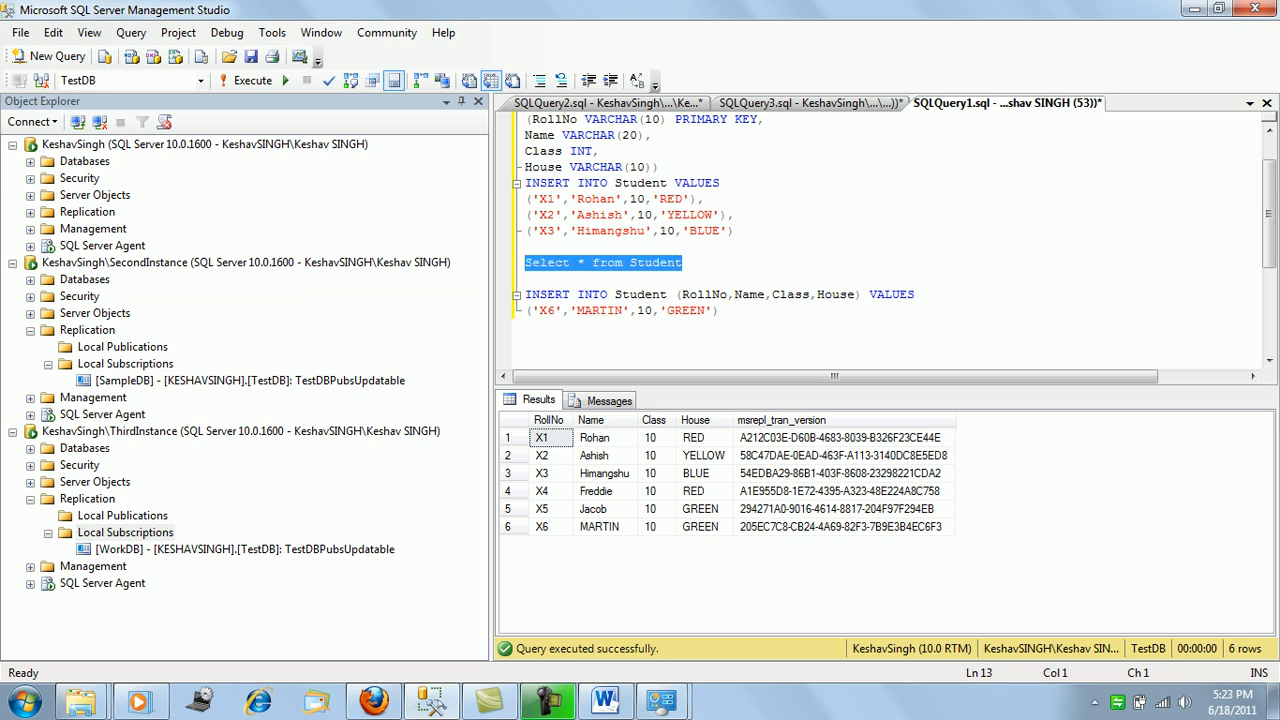
key(F5)
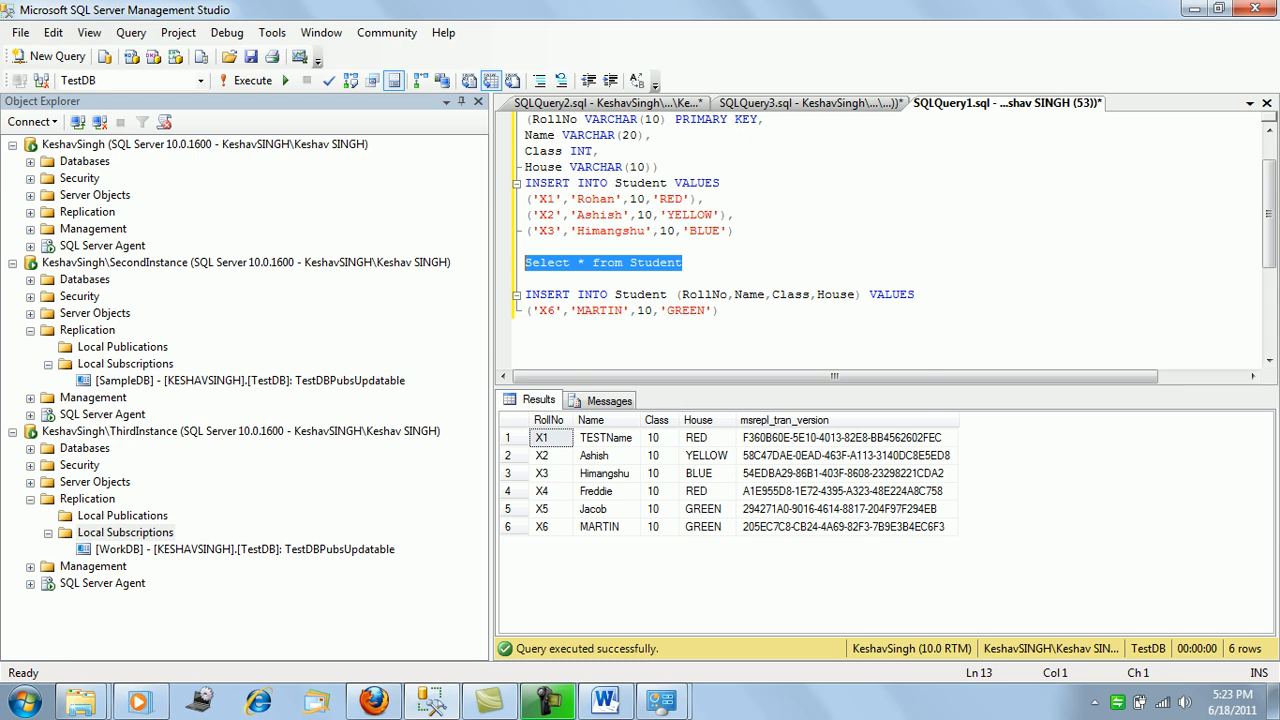
click(684, 263)
Select the X1 UPDATE statement in the WorkDB query window.
click(810, 103)
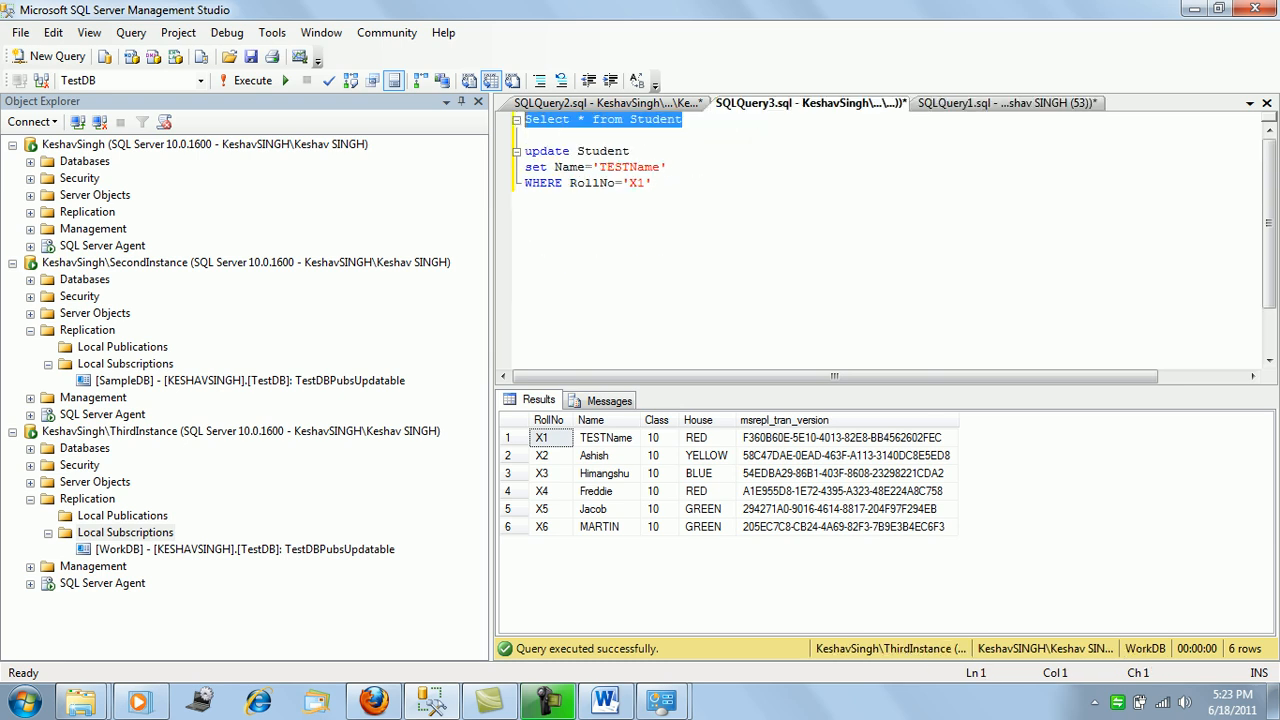
click(607, 103)
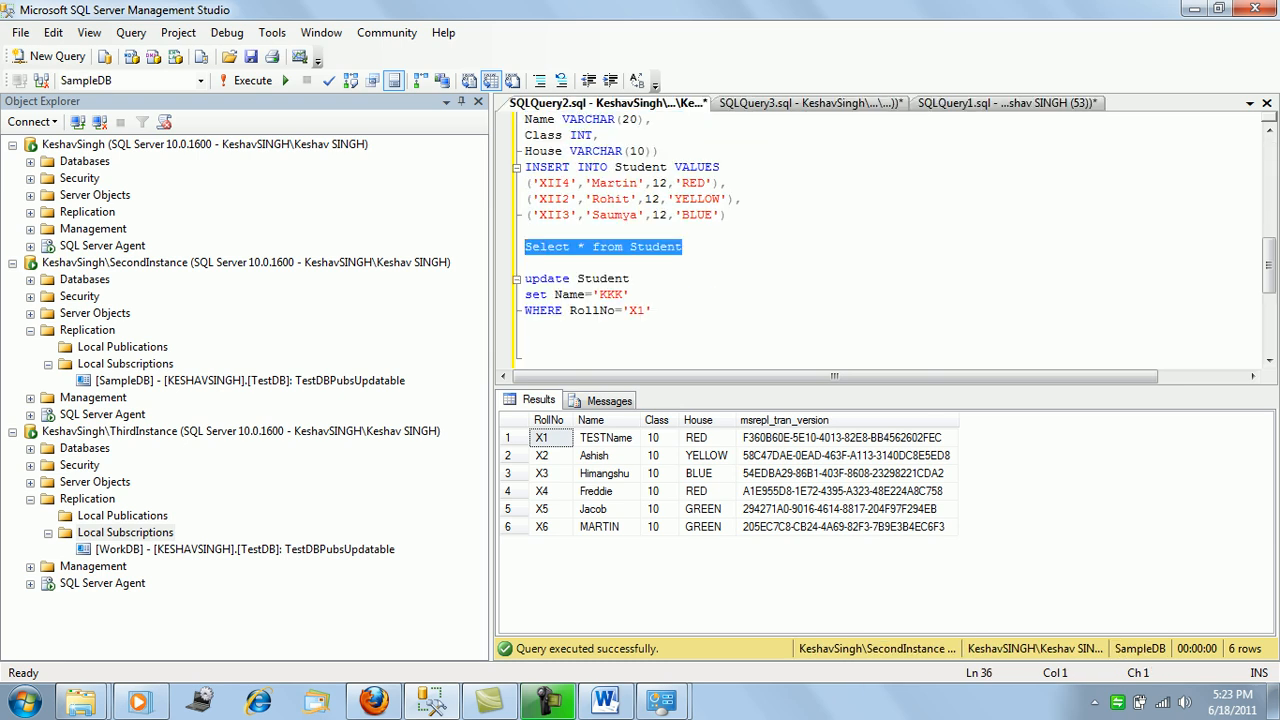
click(810, 103)
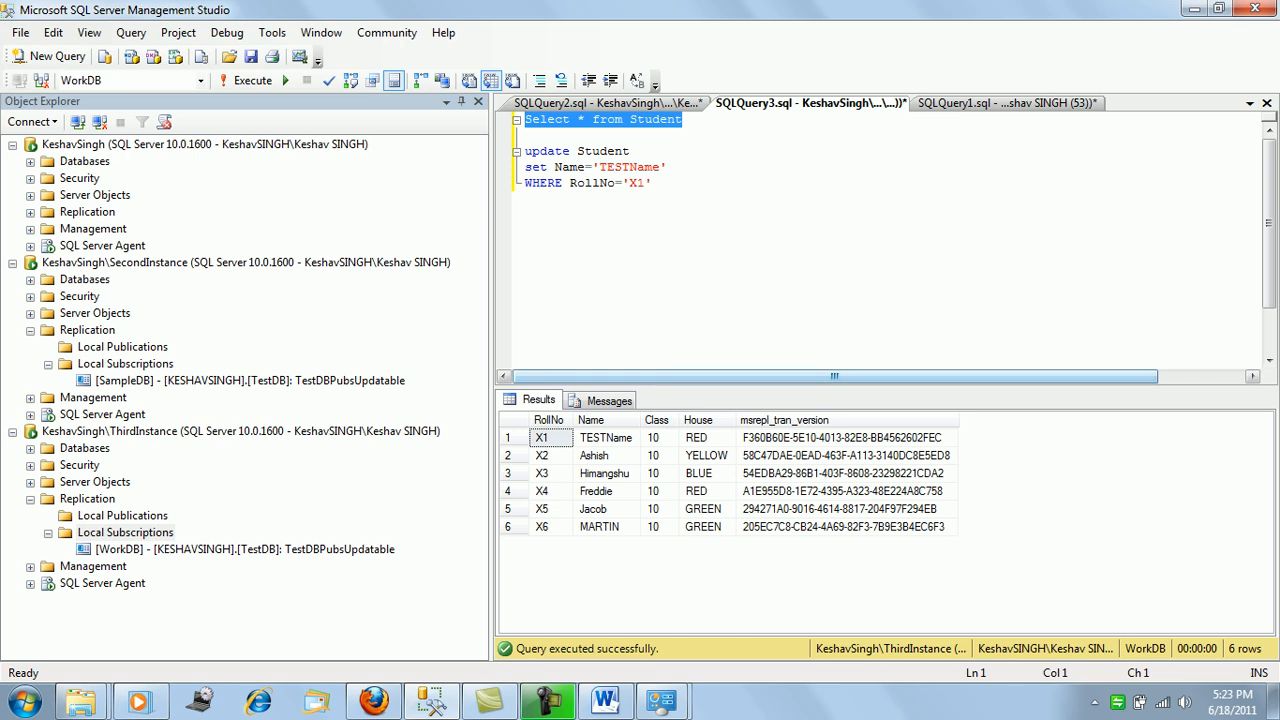
drag(652, 183, 525, 135)
key(ctrl+c)
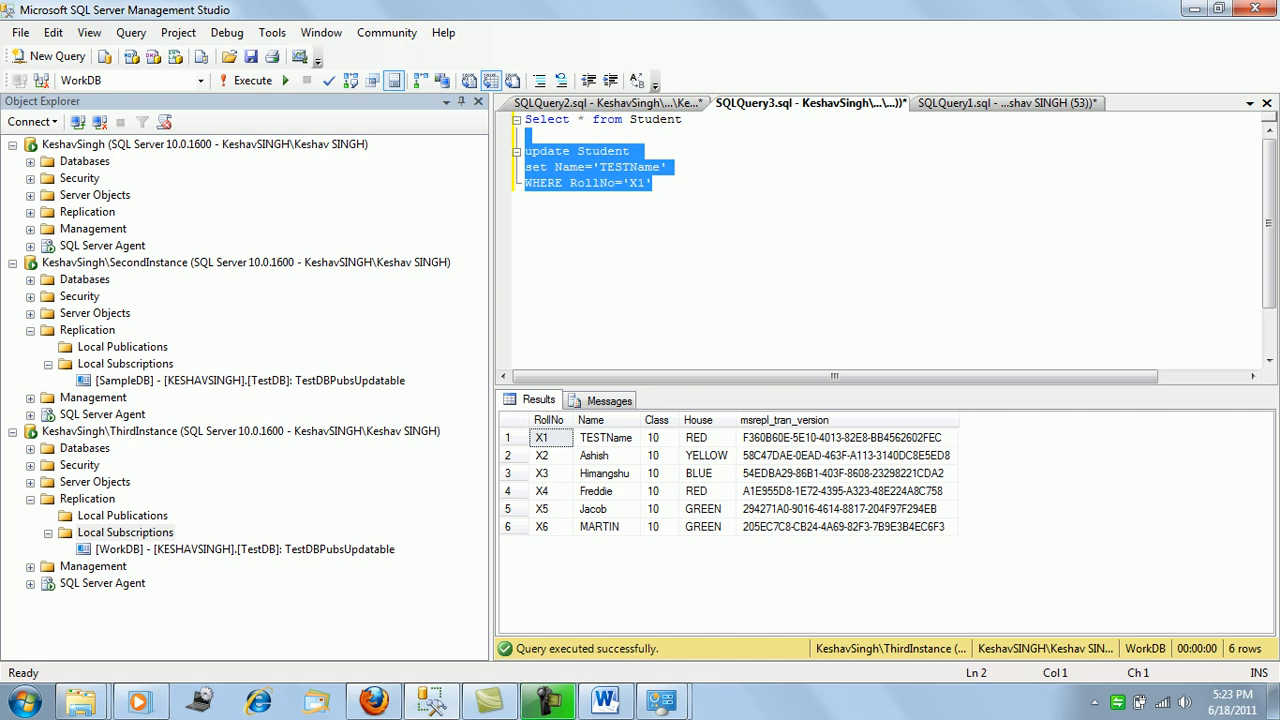
Paste the UPDATE below the INSERT in TestDB and edit it to Name='TEST2' WHERE RollNo='X2'.
click(1008, 103)
scroll(880, 240, down, 2)
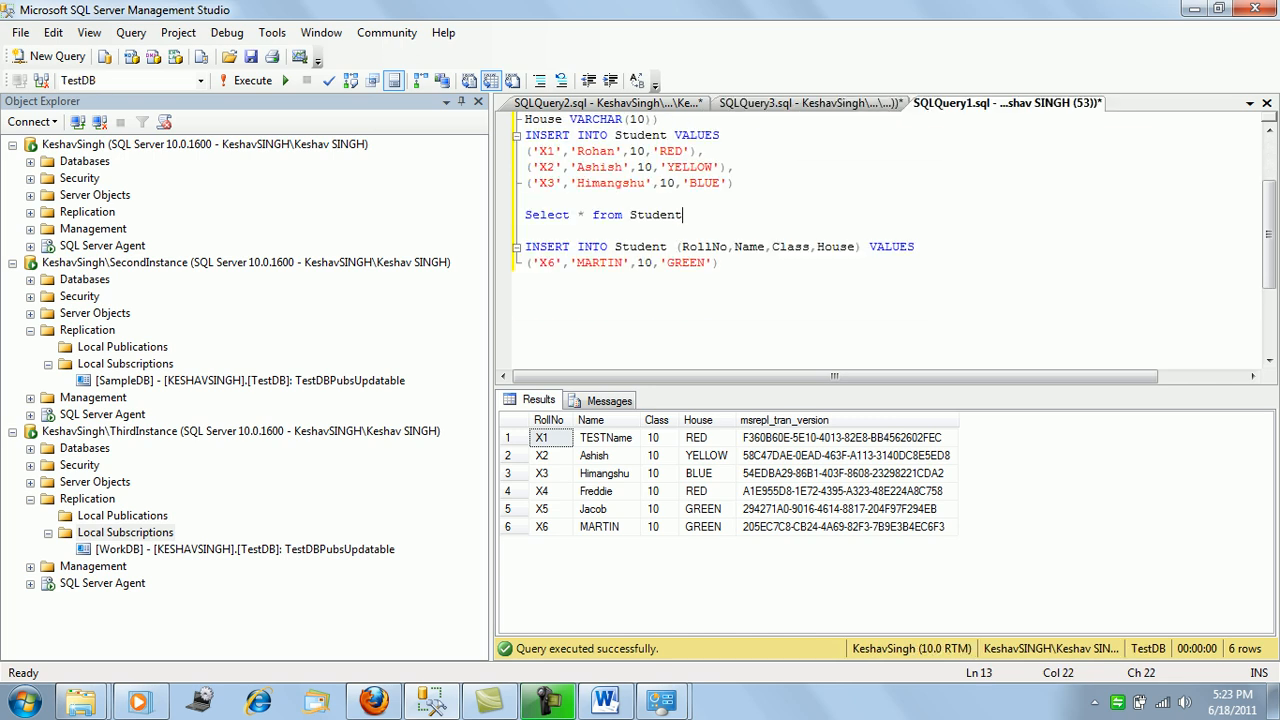
click(720, 215)
key(Return)
key(Return)
key(Return)
key(Return)
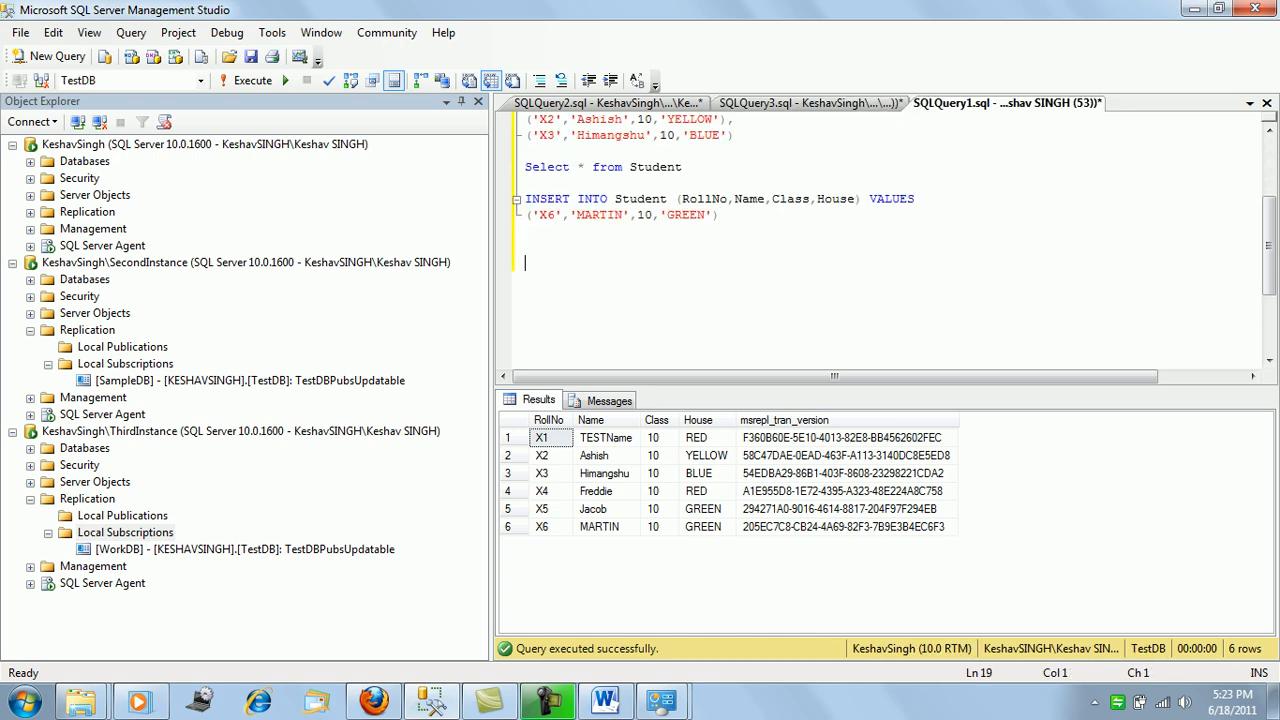
key(ctrl+v)
key(Left)
key(BackSpace)
text(2)
key(Right)
key(Right)
key(BackSpace)
key(BackSpace)
key(BackSpace)
key(BackSpace)
key(BackSpace)
key(BackSpace)
key(BackSpace)
key(BackSpace)
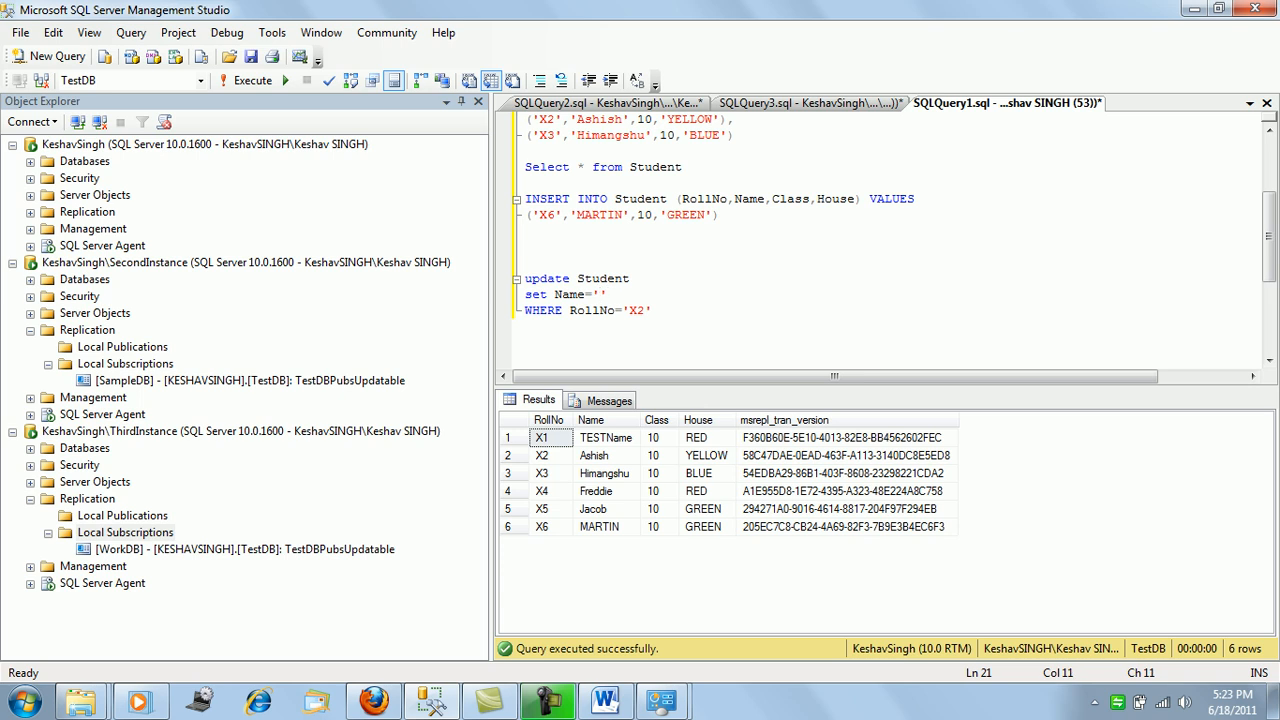
text(TEST)
text(2)
Run the UPDATE renaming X2 to TEST2 in TestDB.
key(Down)
key(End)
key(shift+Home)
key(shift+Up)
key(shift+Up)
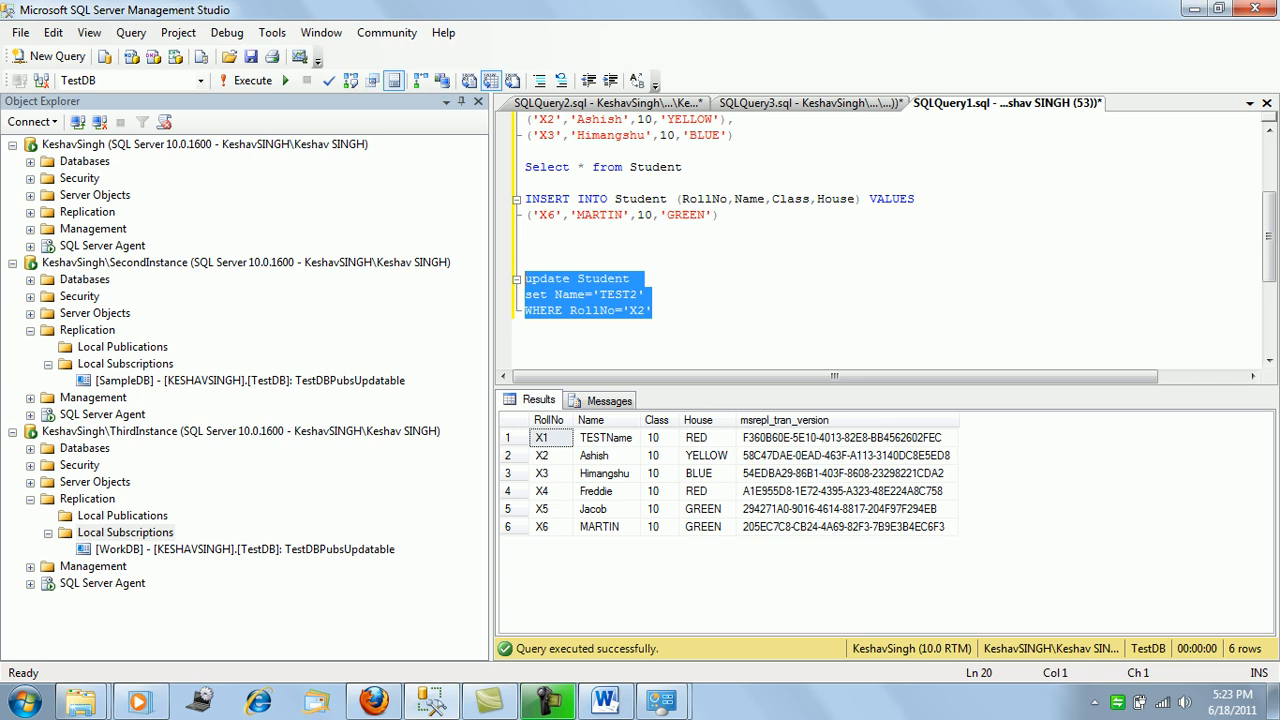
key(F5)
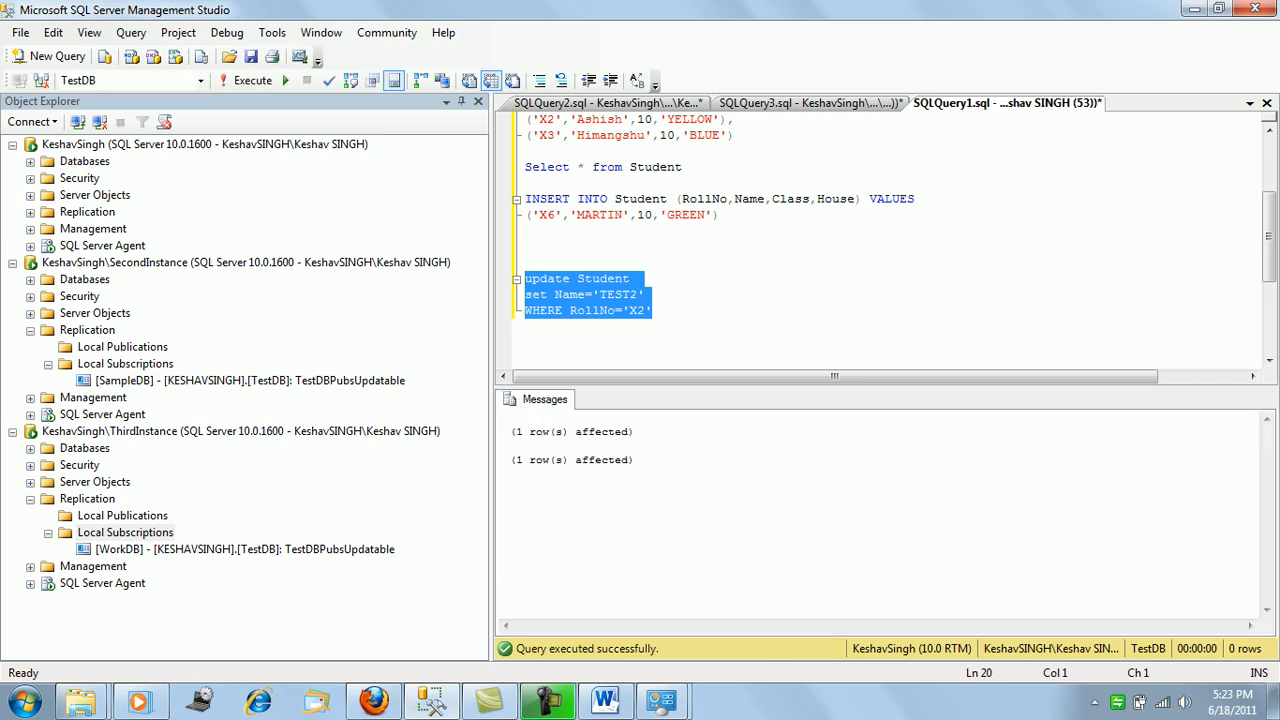
Run 'Select * from Student' on TestDB and check that X2 now reads TEST2.
drag(684, 167, 525, 167)
key(F5)
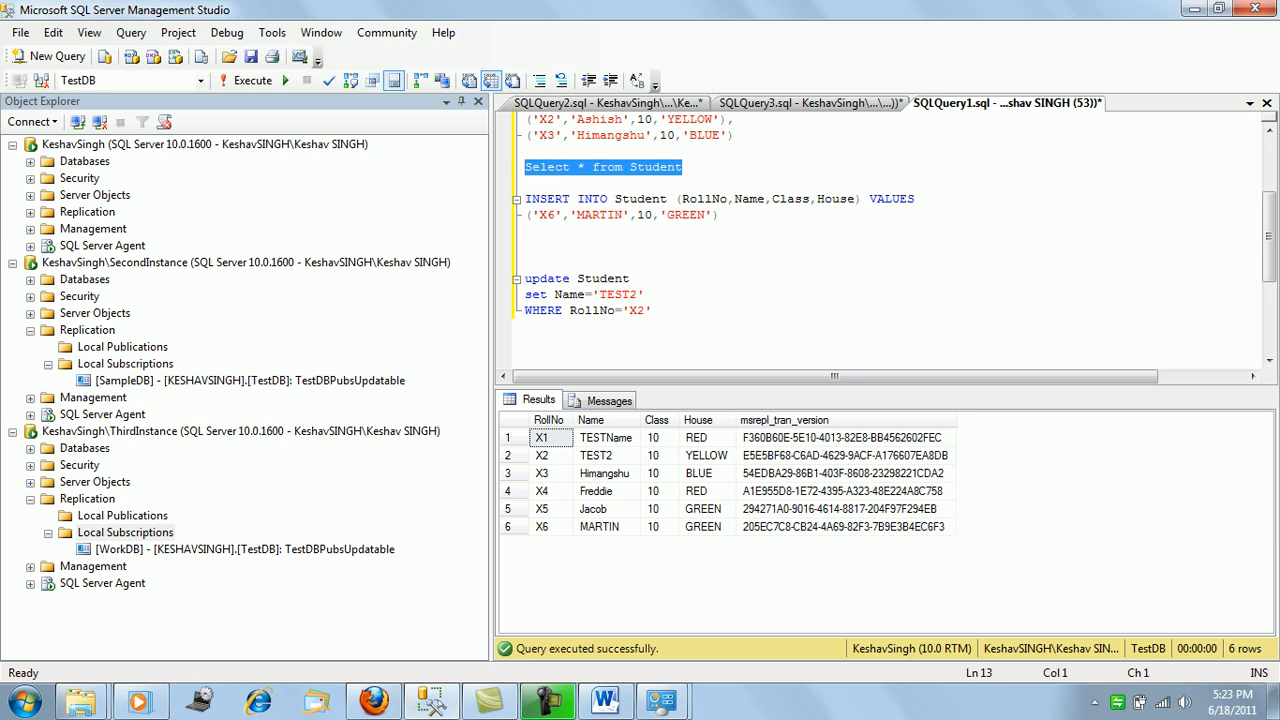
click(606, 456)
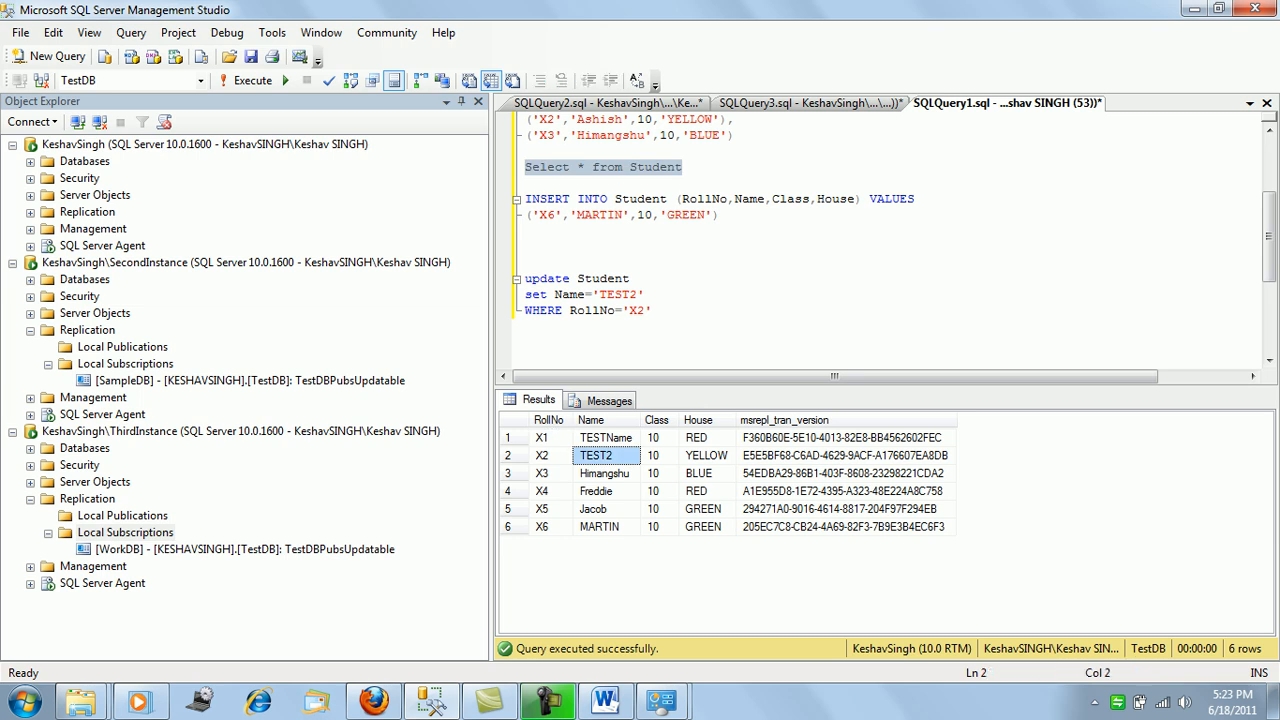
Re-run the Student listing on WorkDB and SampleDB to confirm TEST2 replicated.
click(810, 103)
click(712, 190)
drag(686, 120, 525, 120)
key(F5)
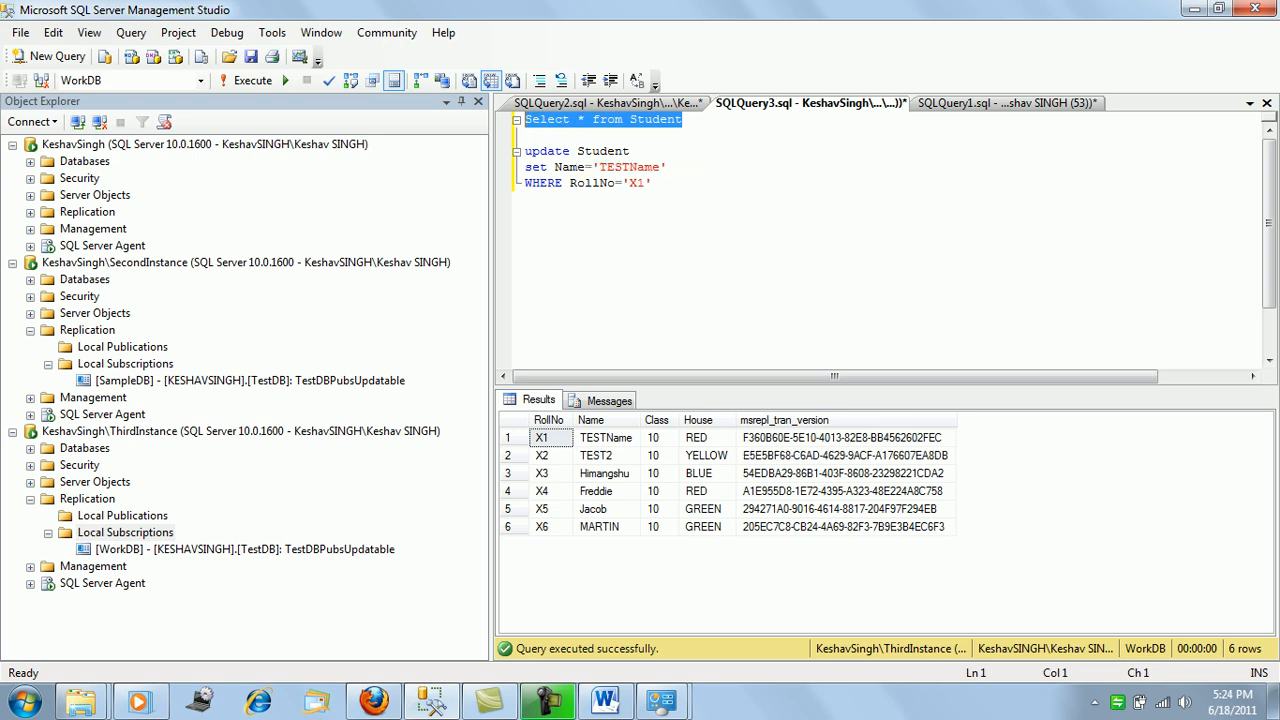
click(606, 103)
key(F5)
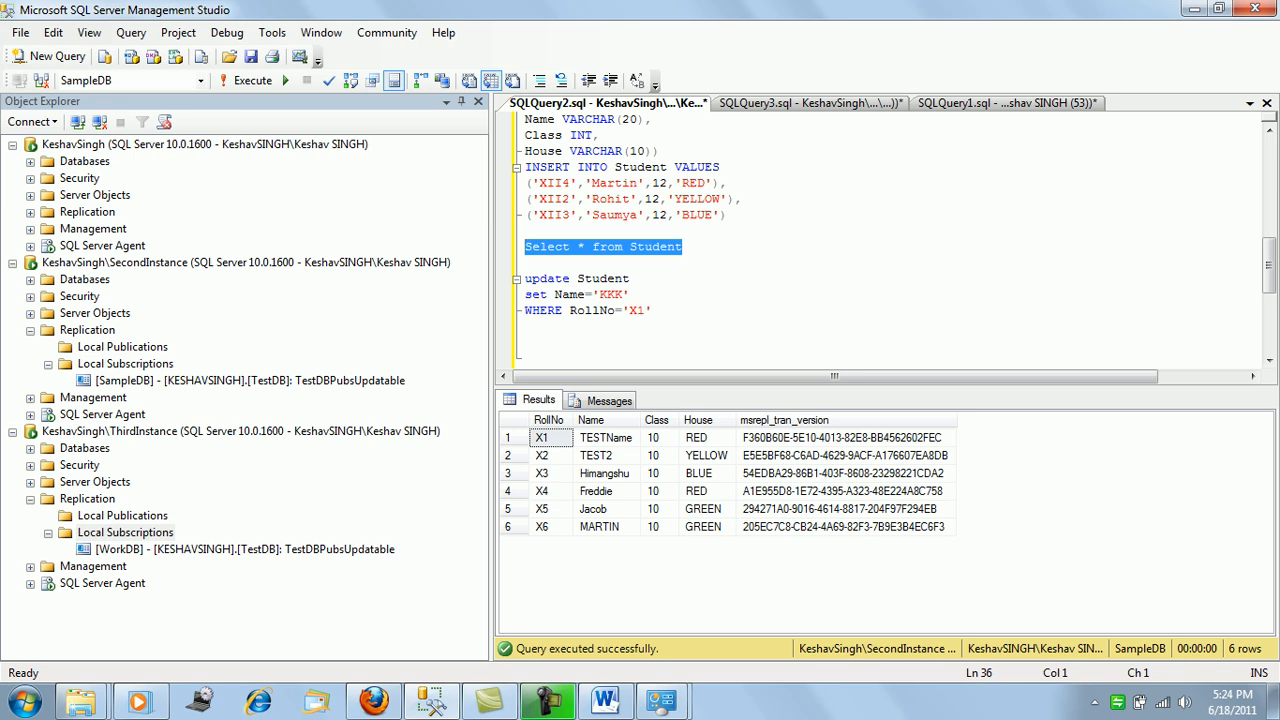
Open the properties of the TestDBPubsUpdatable publication under the publisher's Replication folder.
click(48, 364)
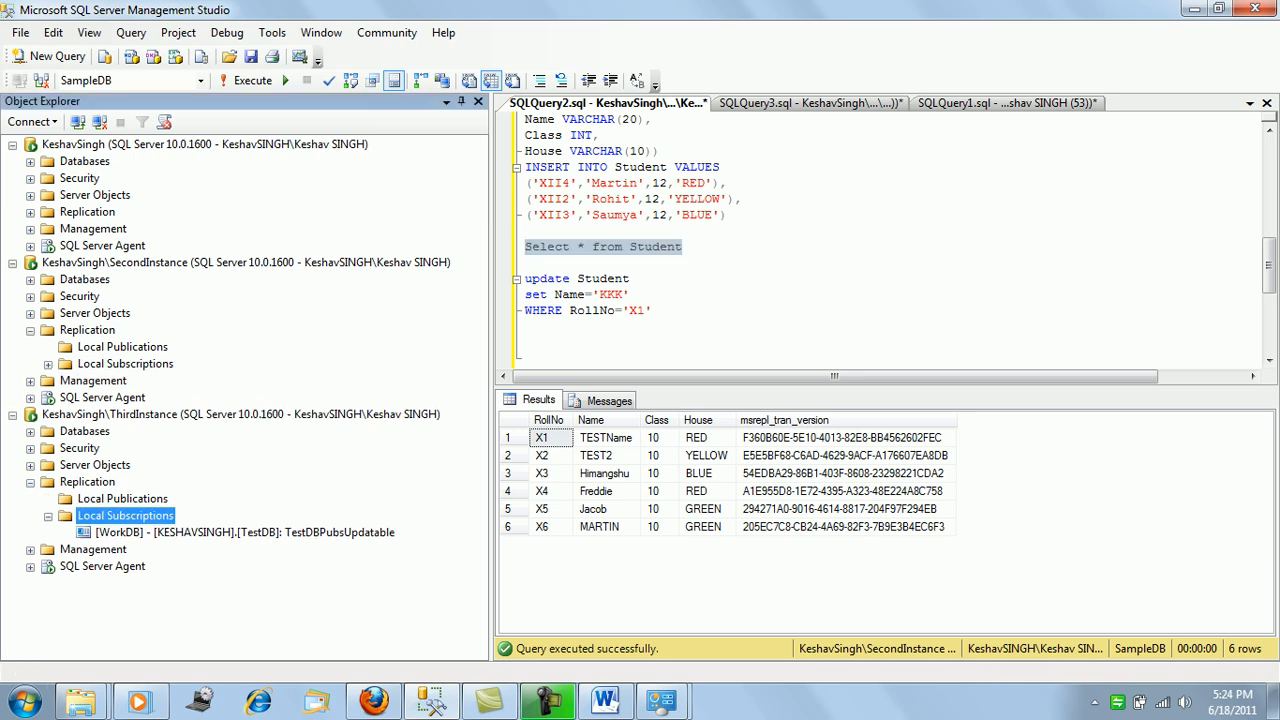
click(30, 482)
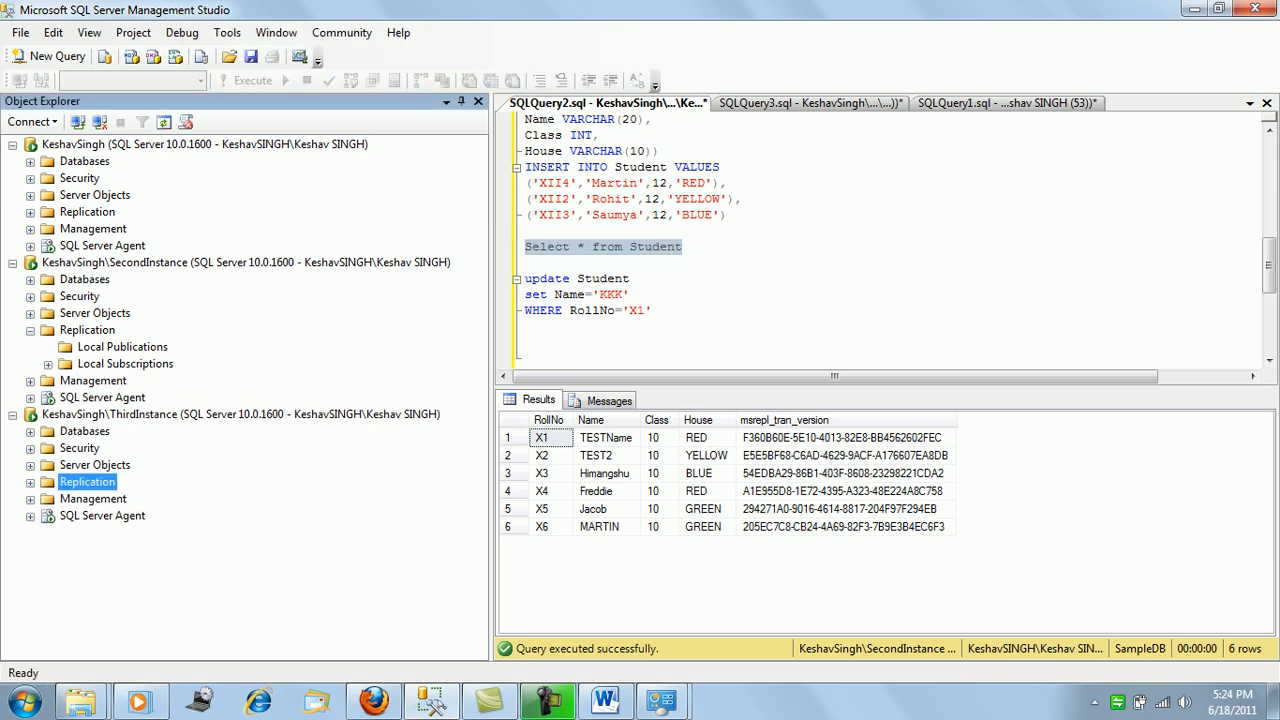
click(30, 212)
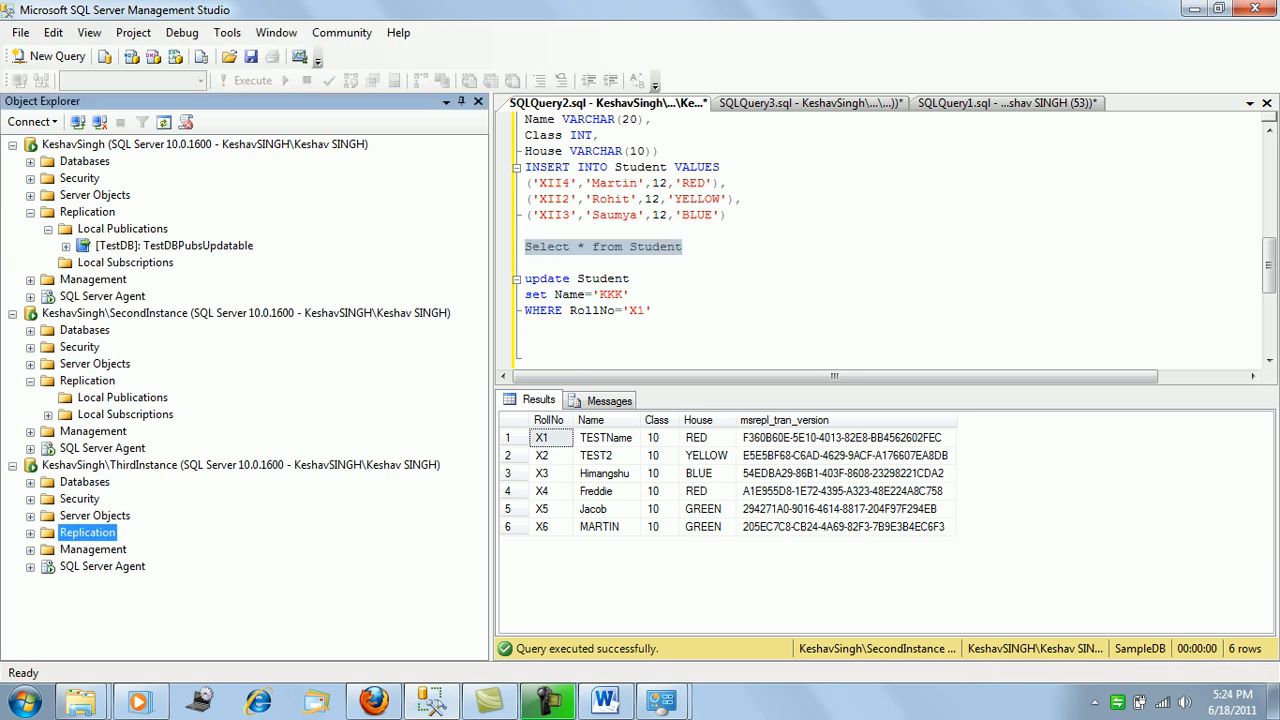
right_click(147, 247)
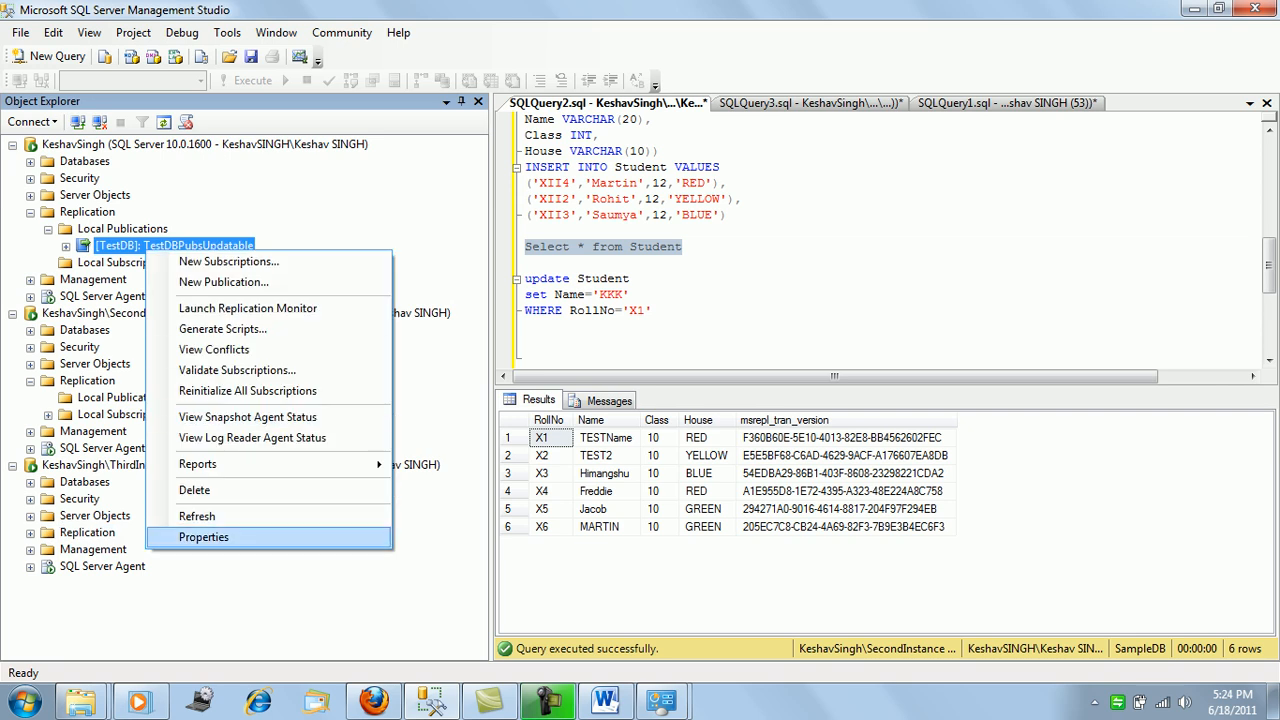
click(203, 537)
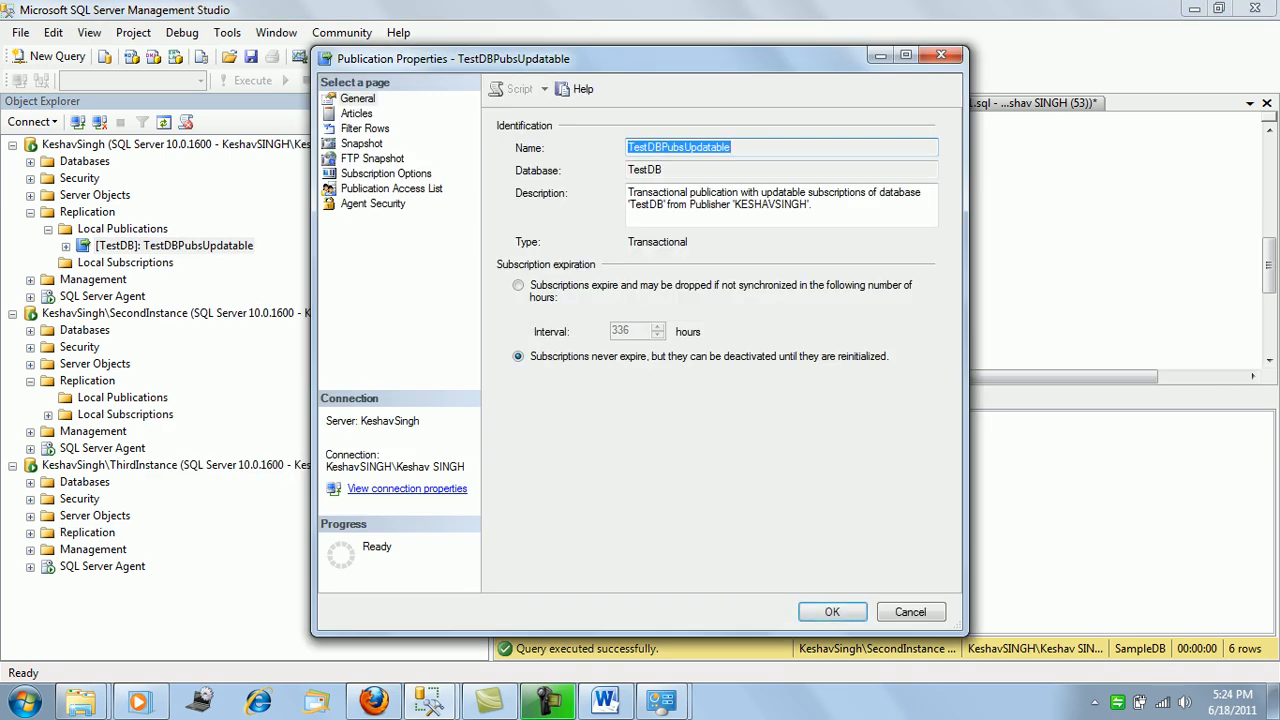
Review the Student article properties, cancel them, then view the Publication Access List.
click(356, 114)
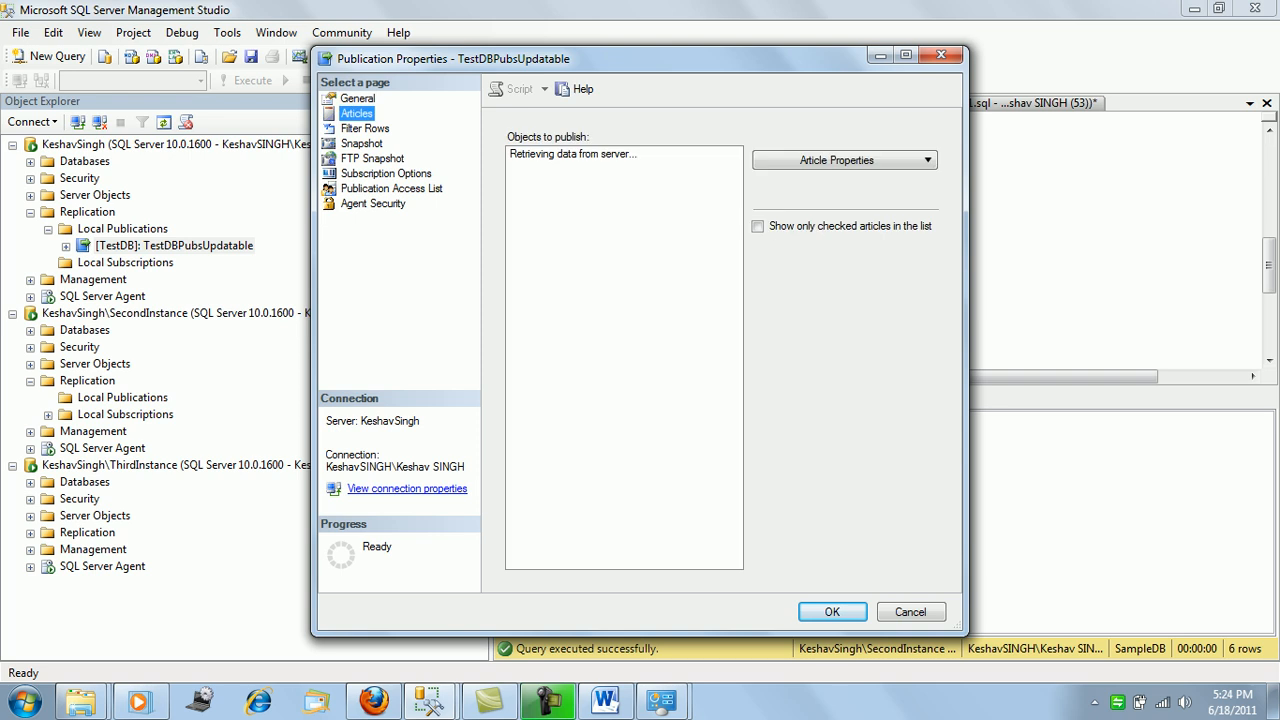
click(606, 170)
click(836, 160)
click(860, 183)
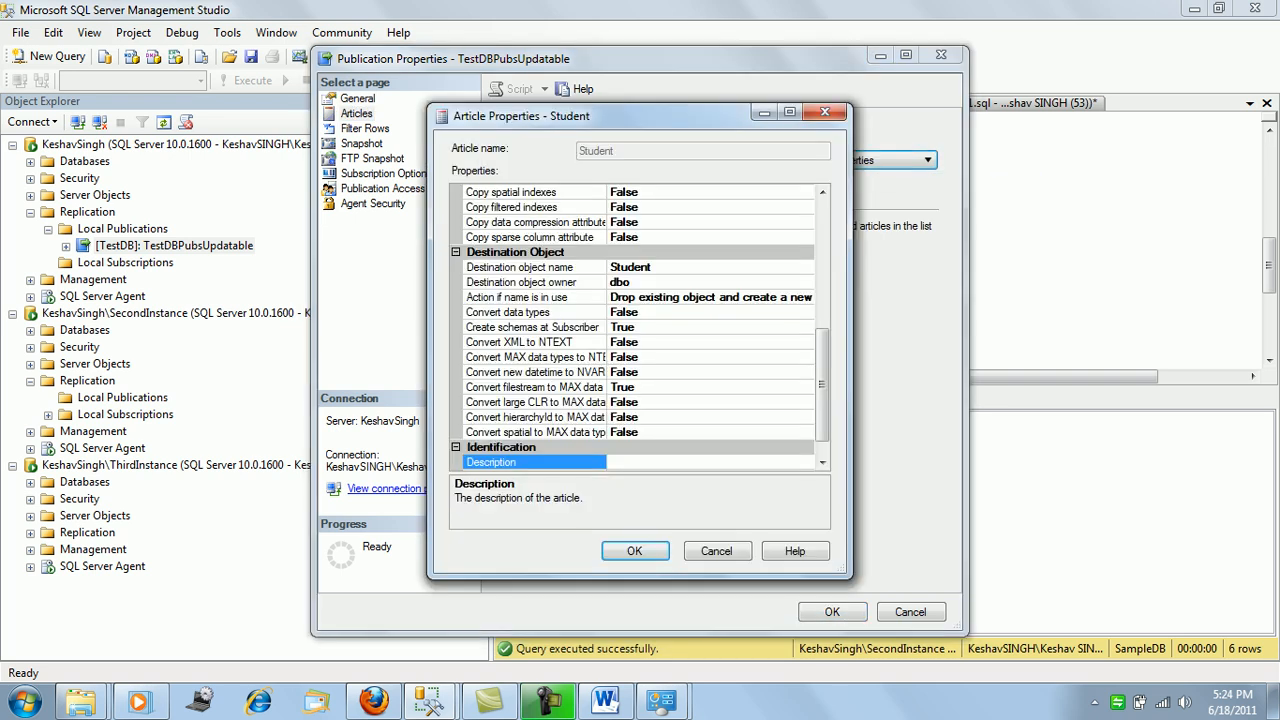
drag(822, 385, 822, 256)
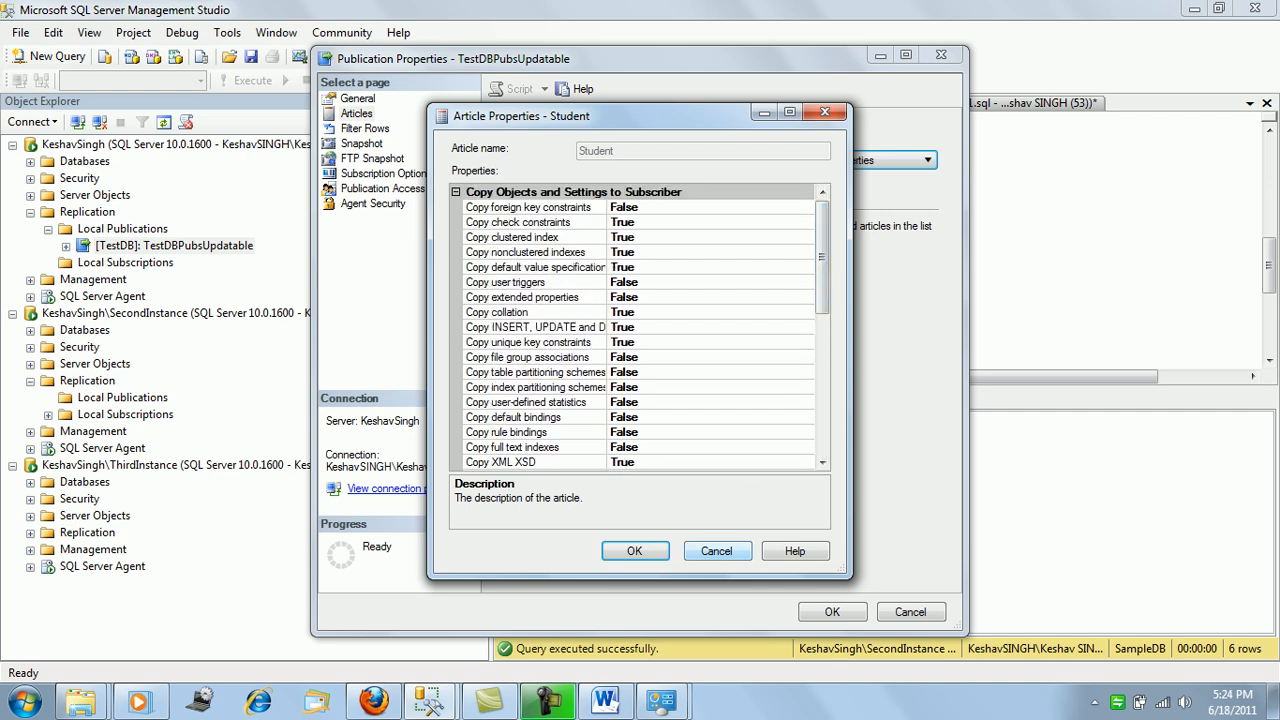
click(716, 551)
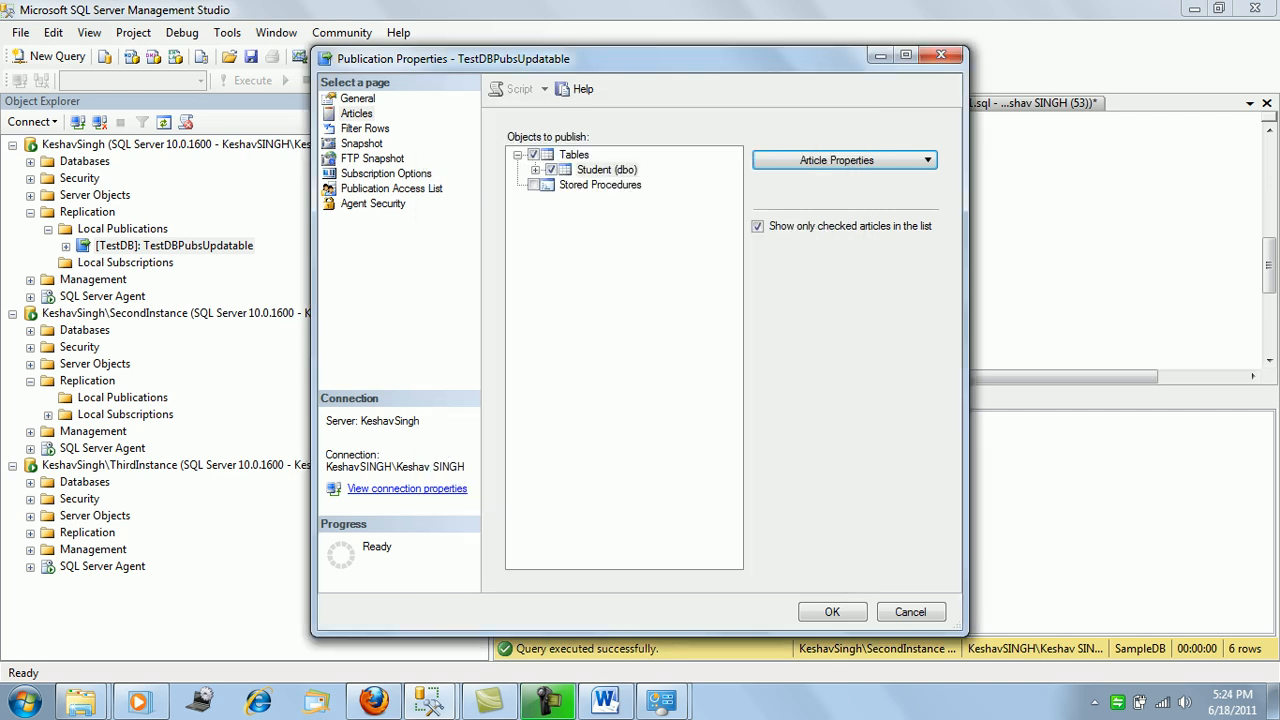
click(391, 189)
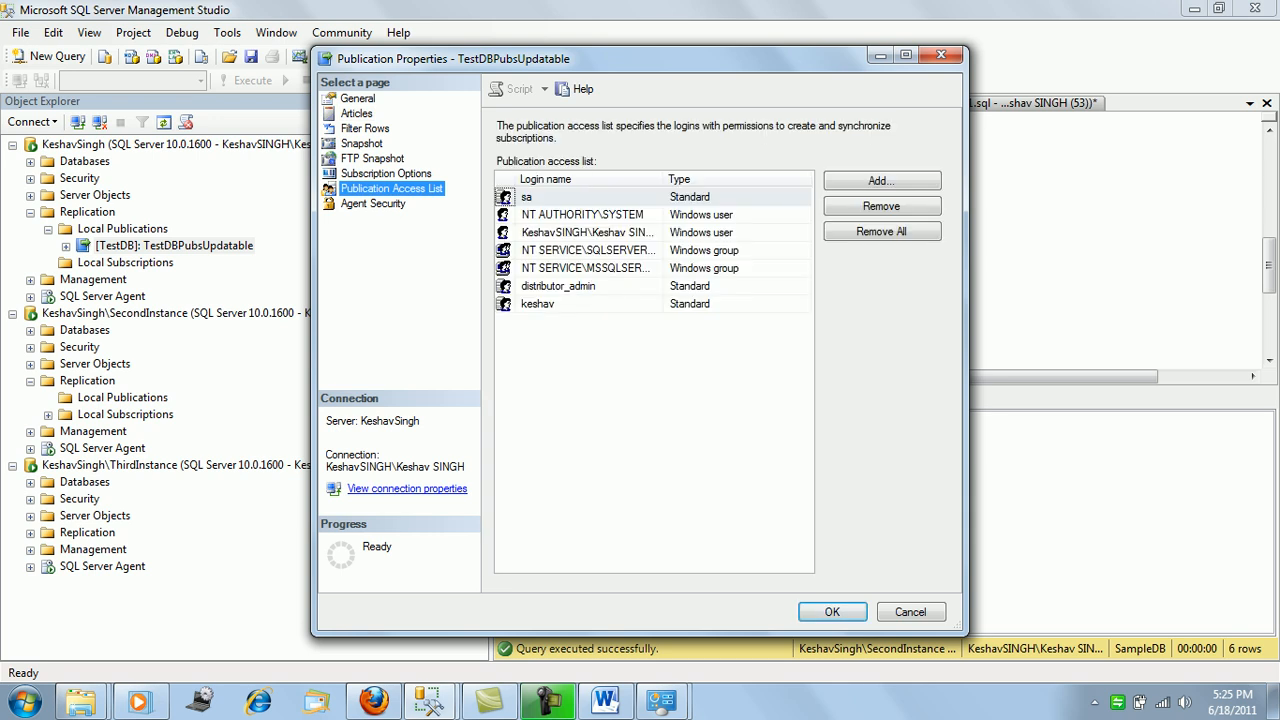
On Subscription Options, leave the conflict policy at 'Keep the Publisher change' and confirm with OK.
click(373, 204)
click(386, 174)
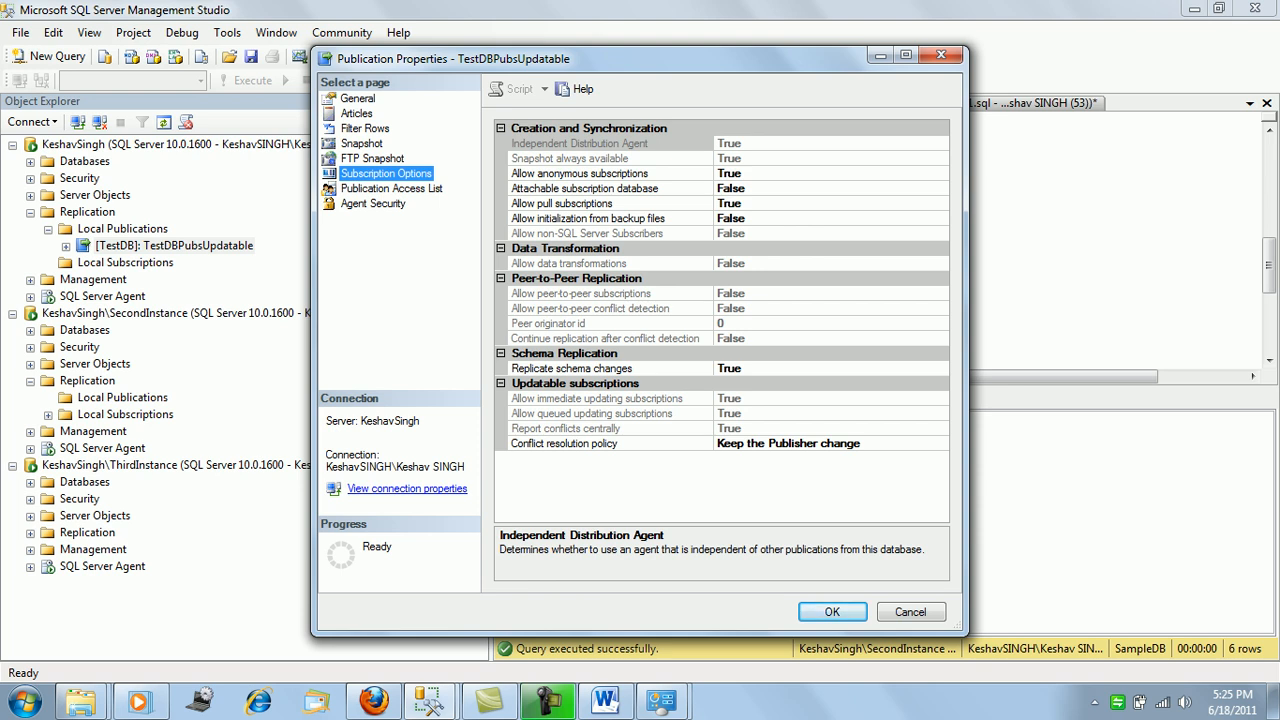
click(800, 443)
click(940, 444)
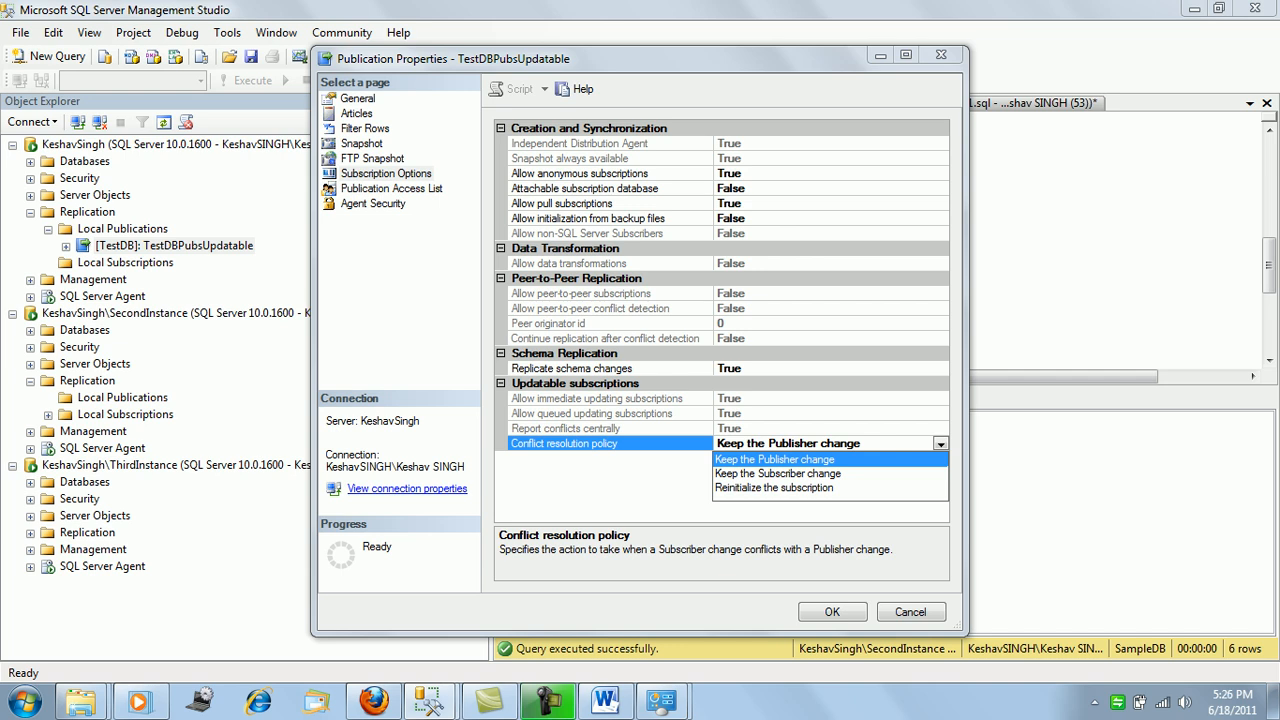
click(775, 459)
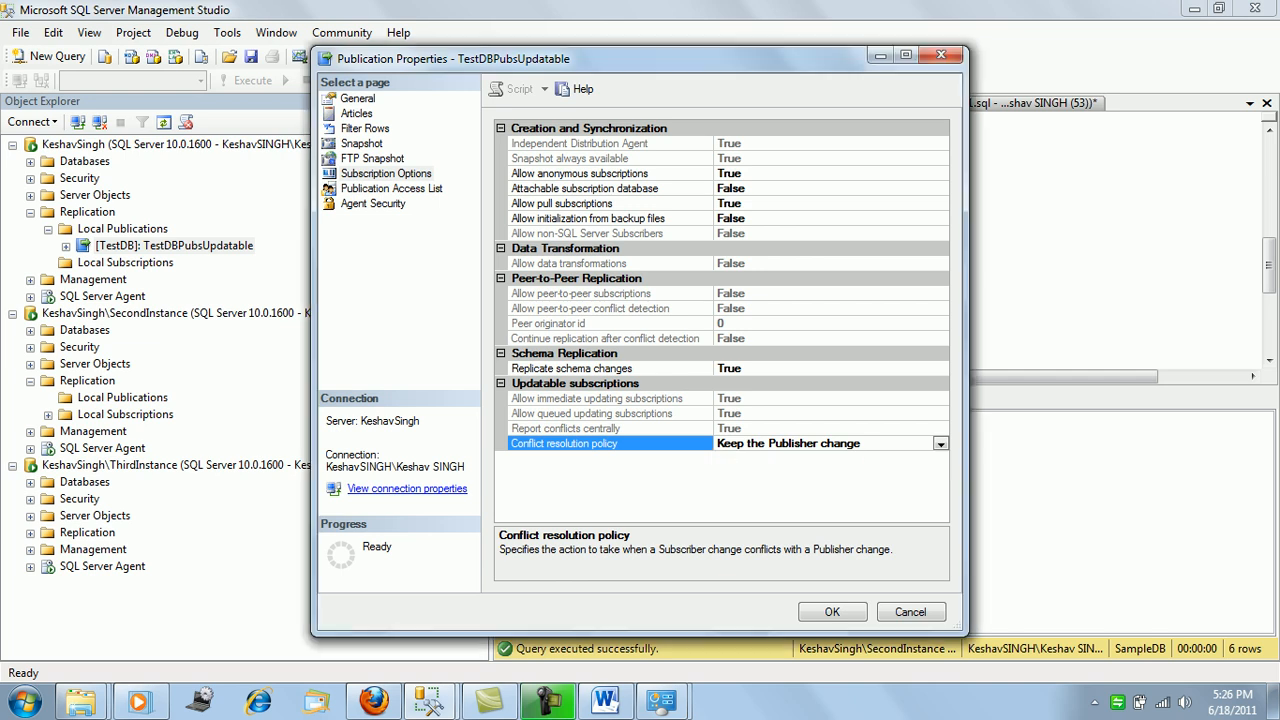
click(832, 612)
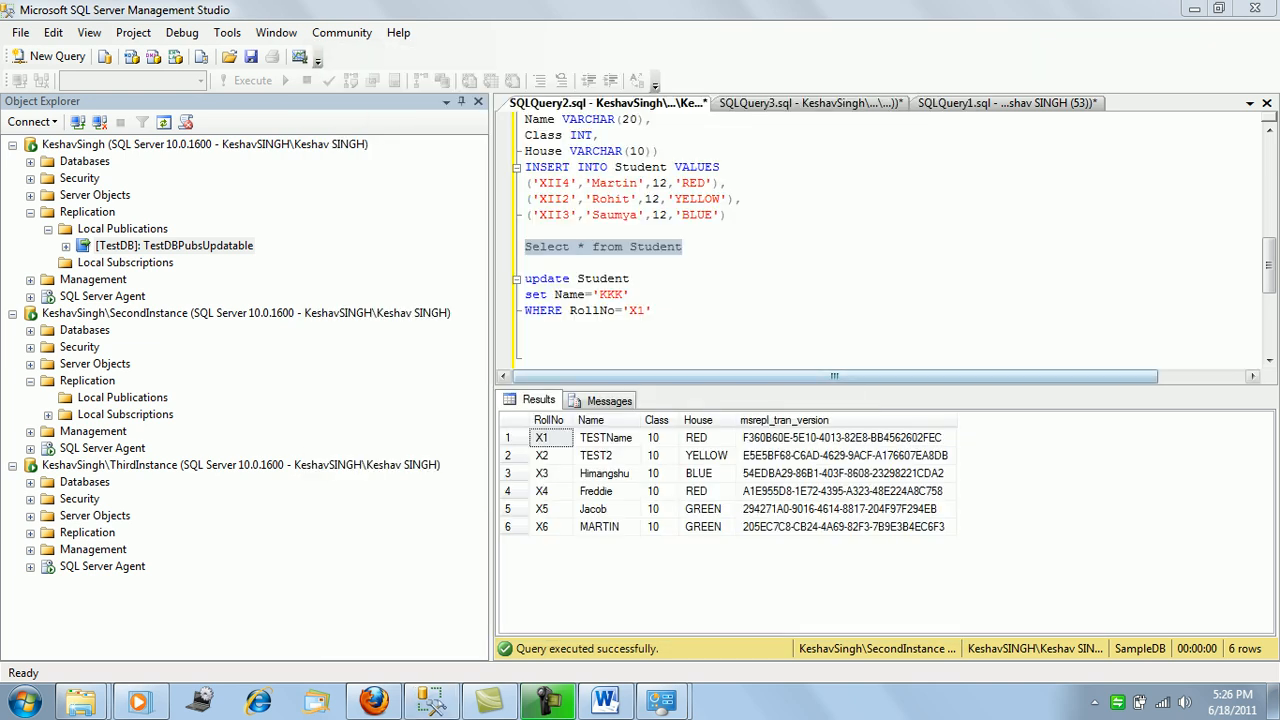
drag(845, 437, 845, 526)
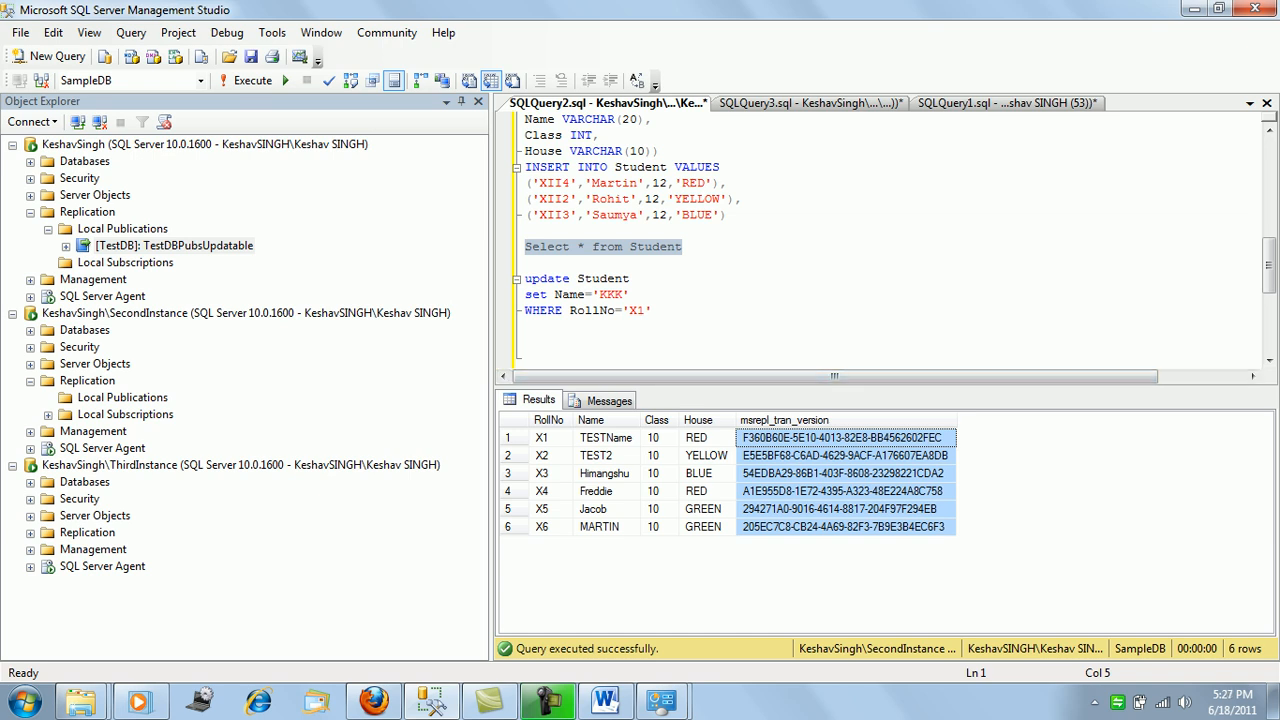
Launch Replication Monitor from Local Publications, check TestDBPubsUpdatable's agents, then show its subscriptions.
right_click(150, 230)
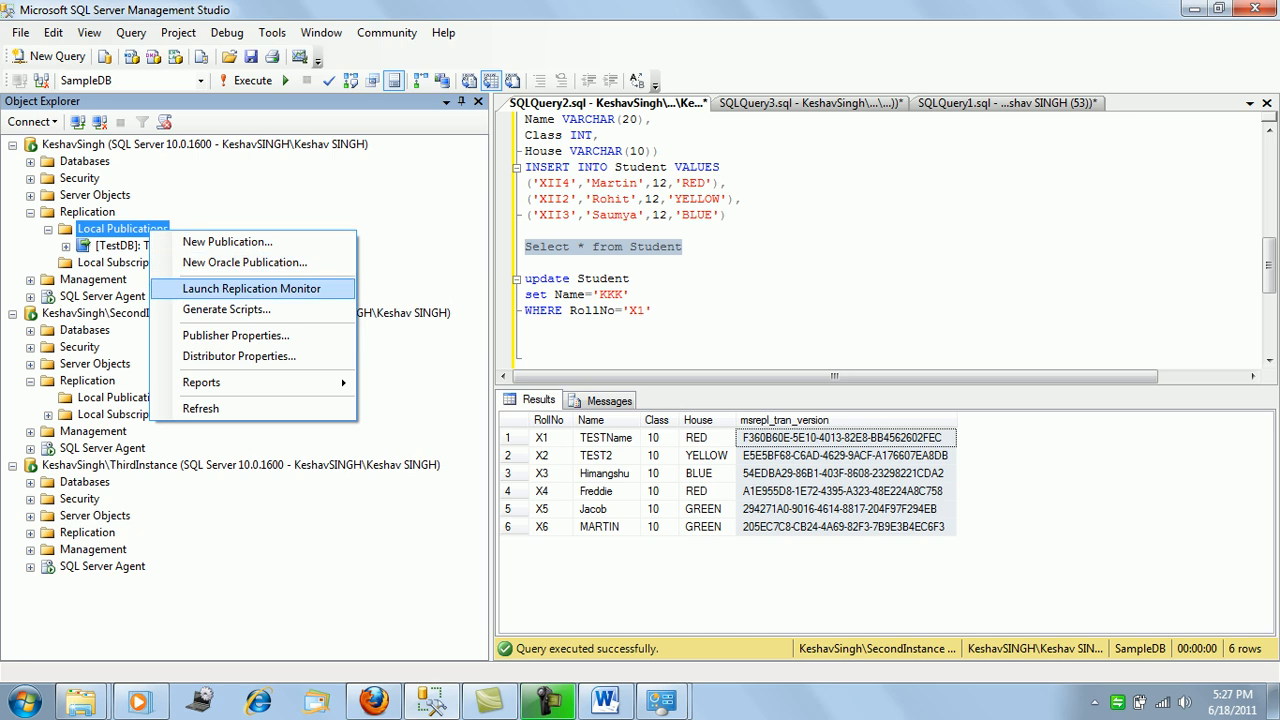
click(250, 288)
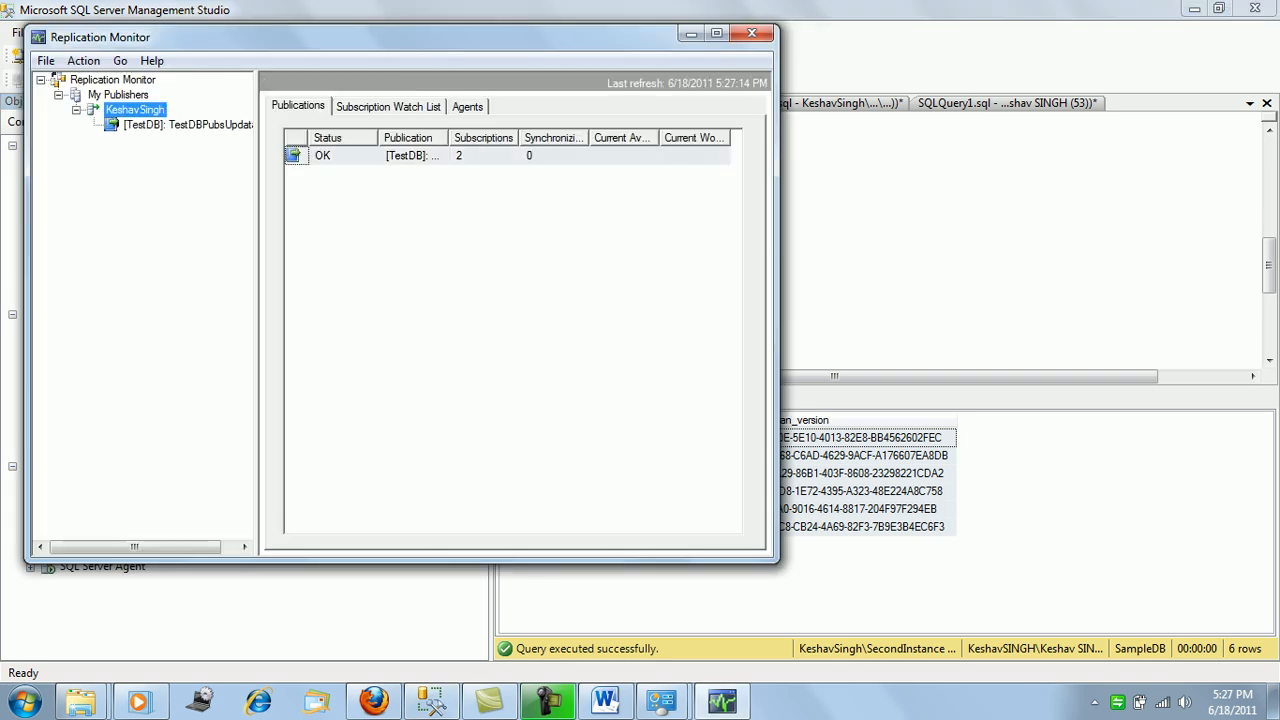
click(178, 124)
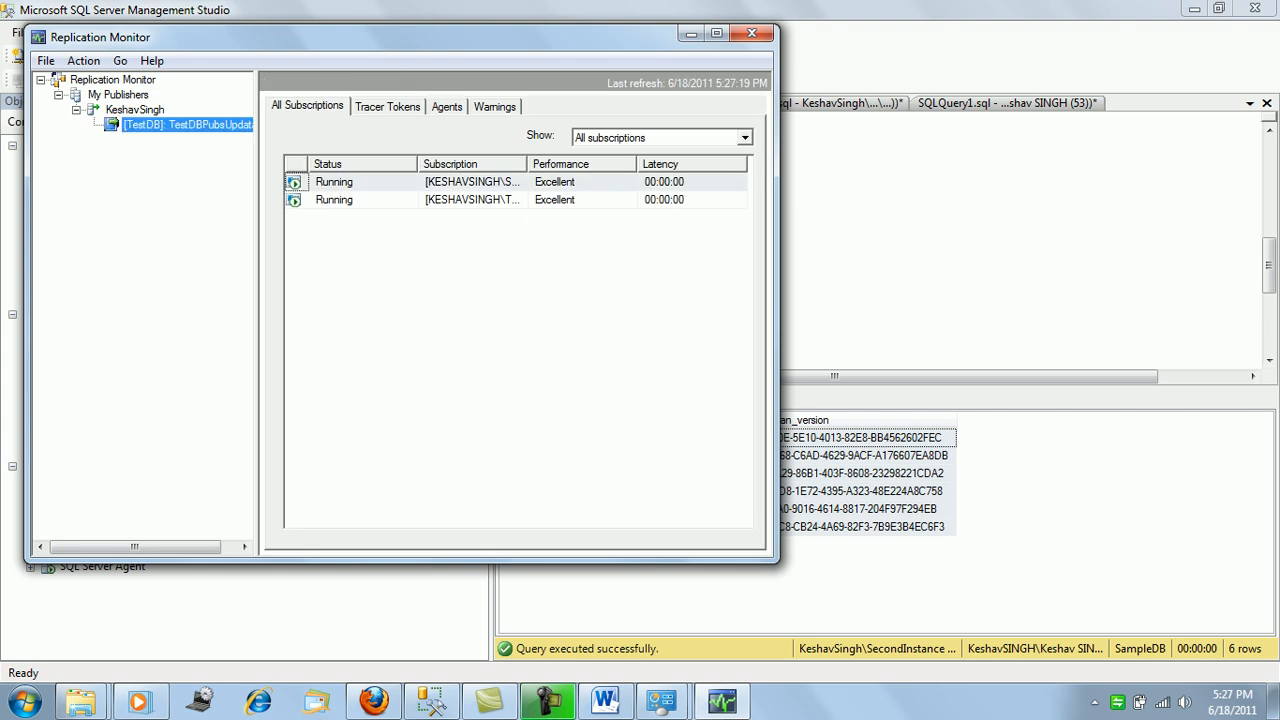
click(447, 107)
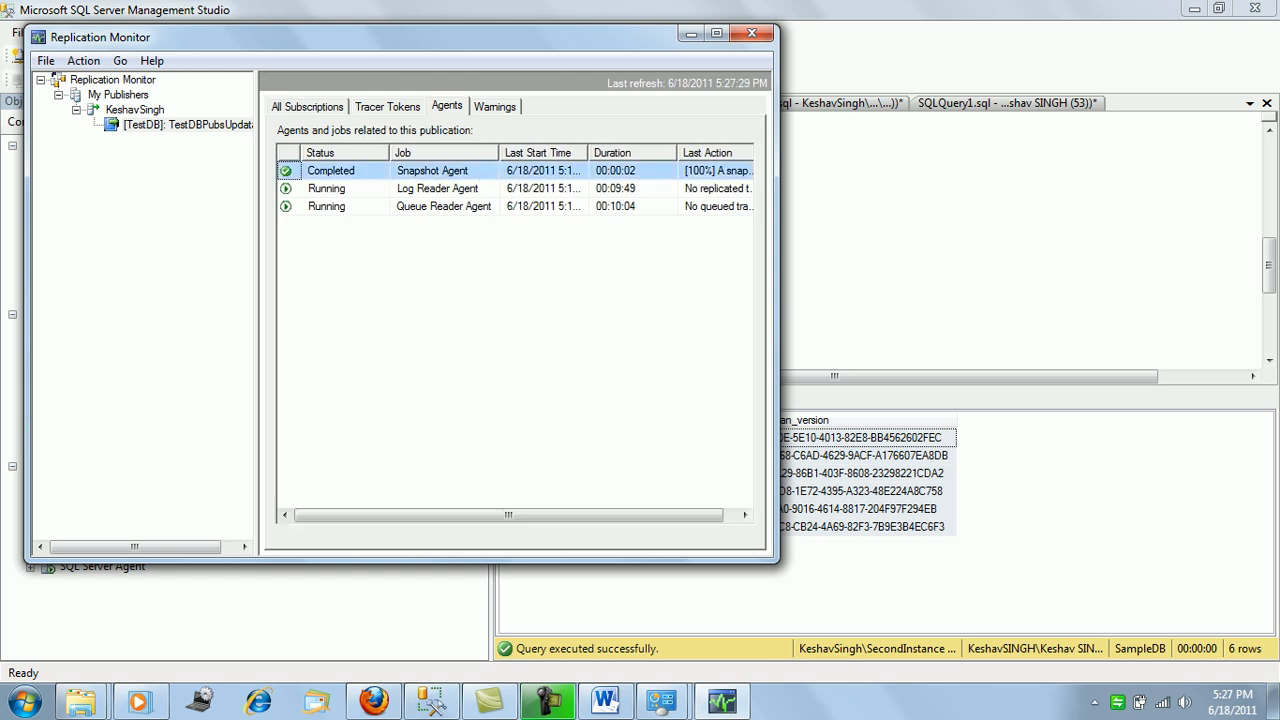
click(307, 107)
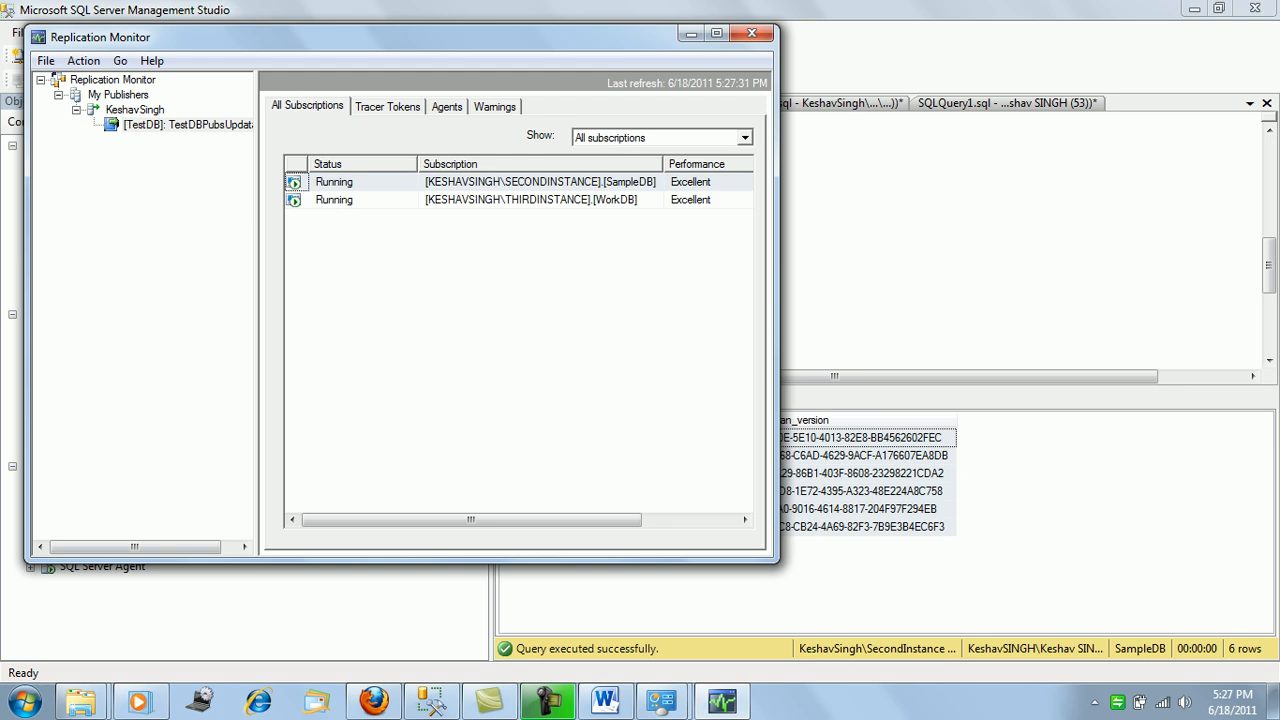
double_click(540, 182)
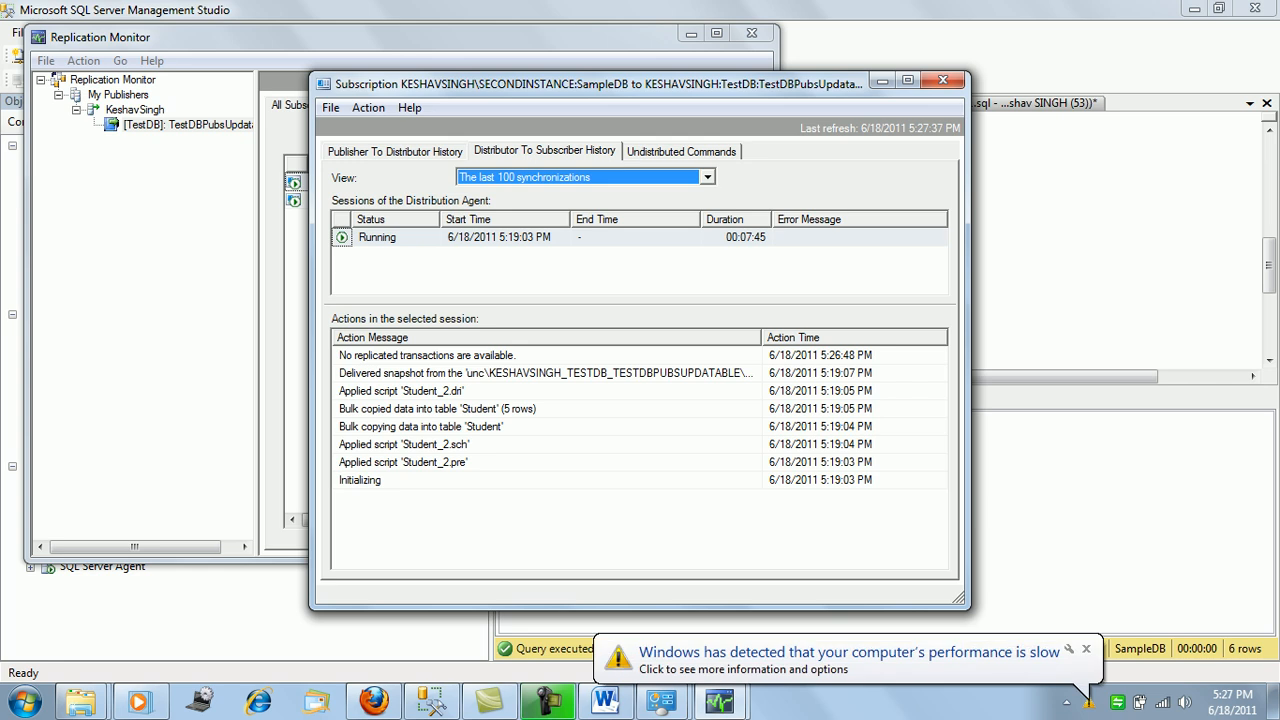
click(1086, 649)
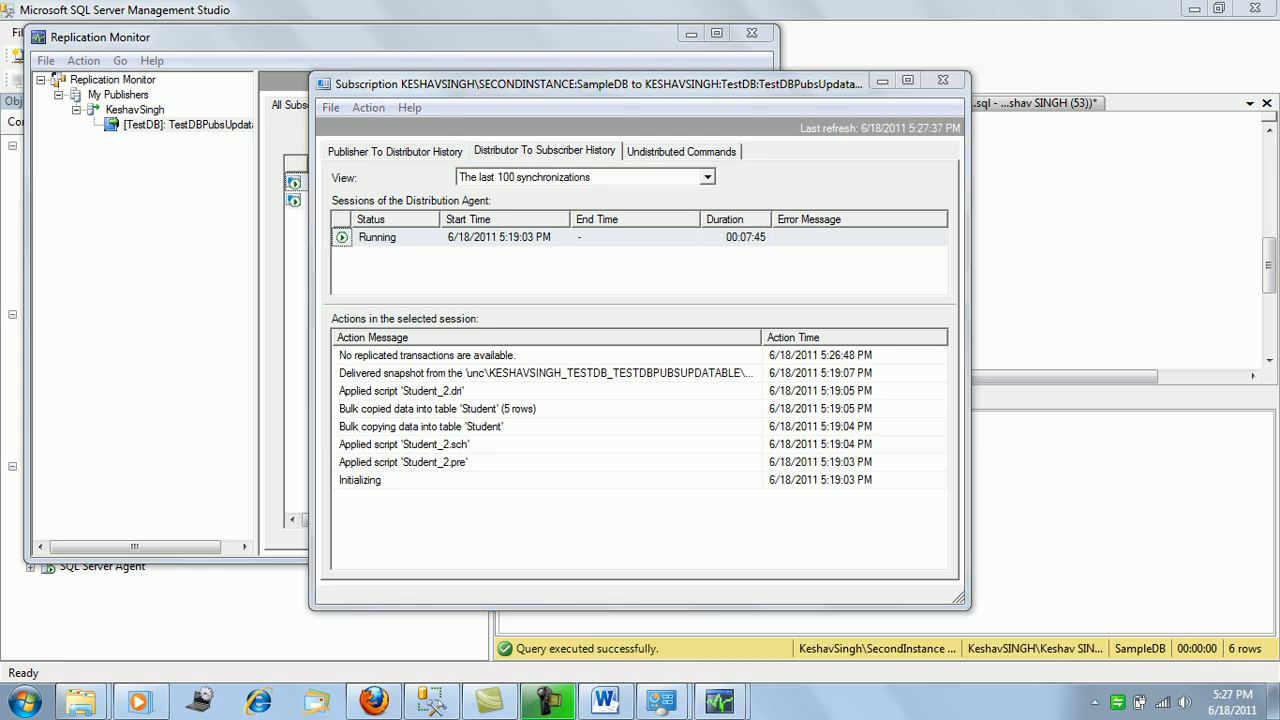
click(598, 84)
click(707, 177)
click(707, 177)
click(395, 151)
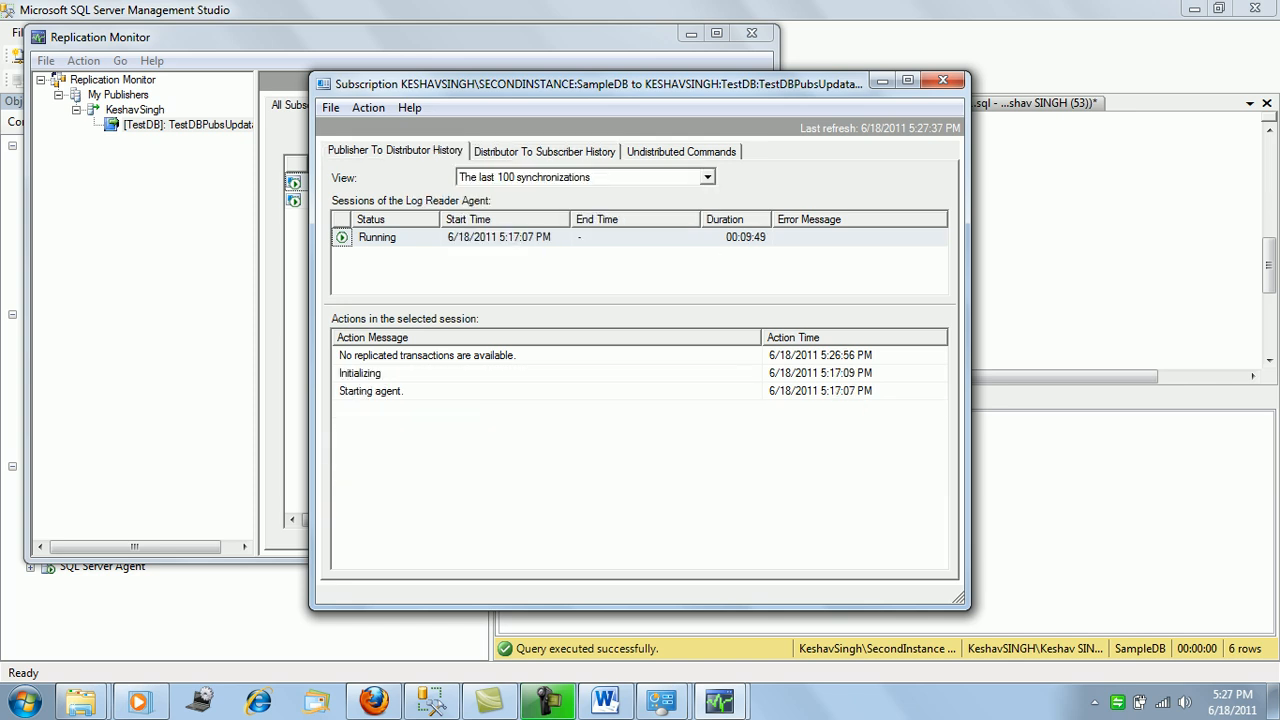
click(545, 152)
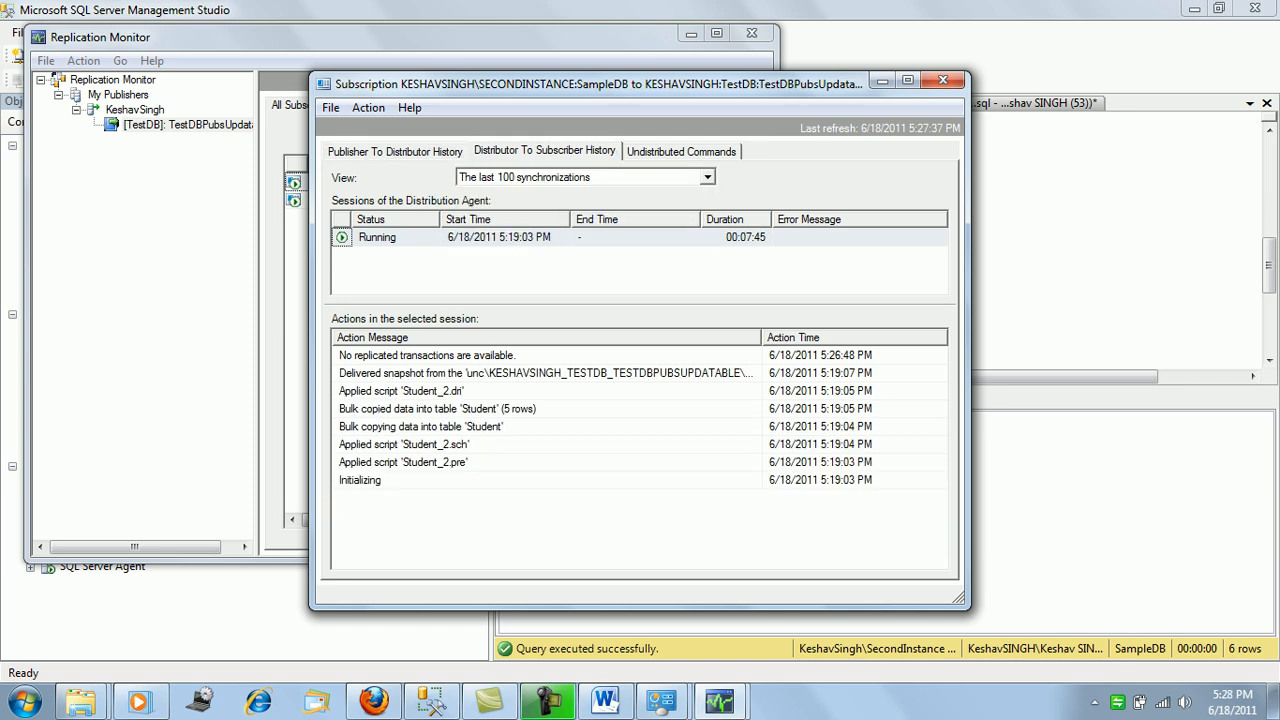
click(681, 151)
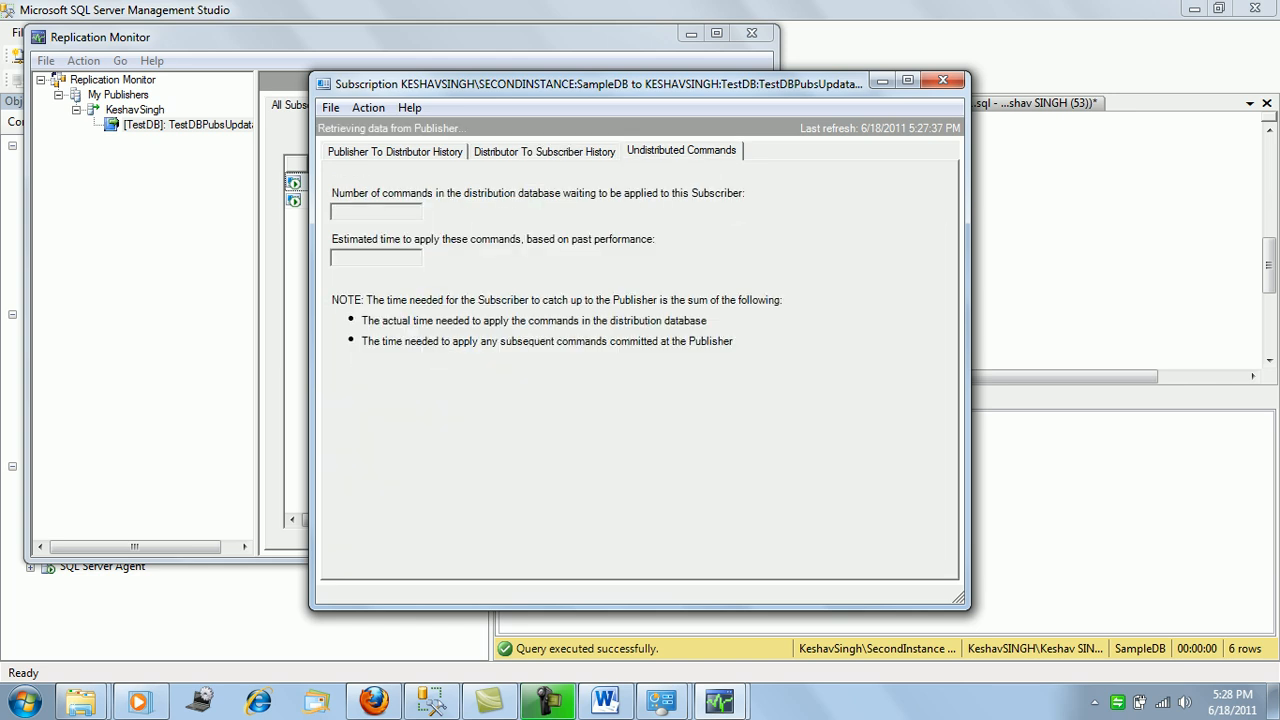
click(545, 152)
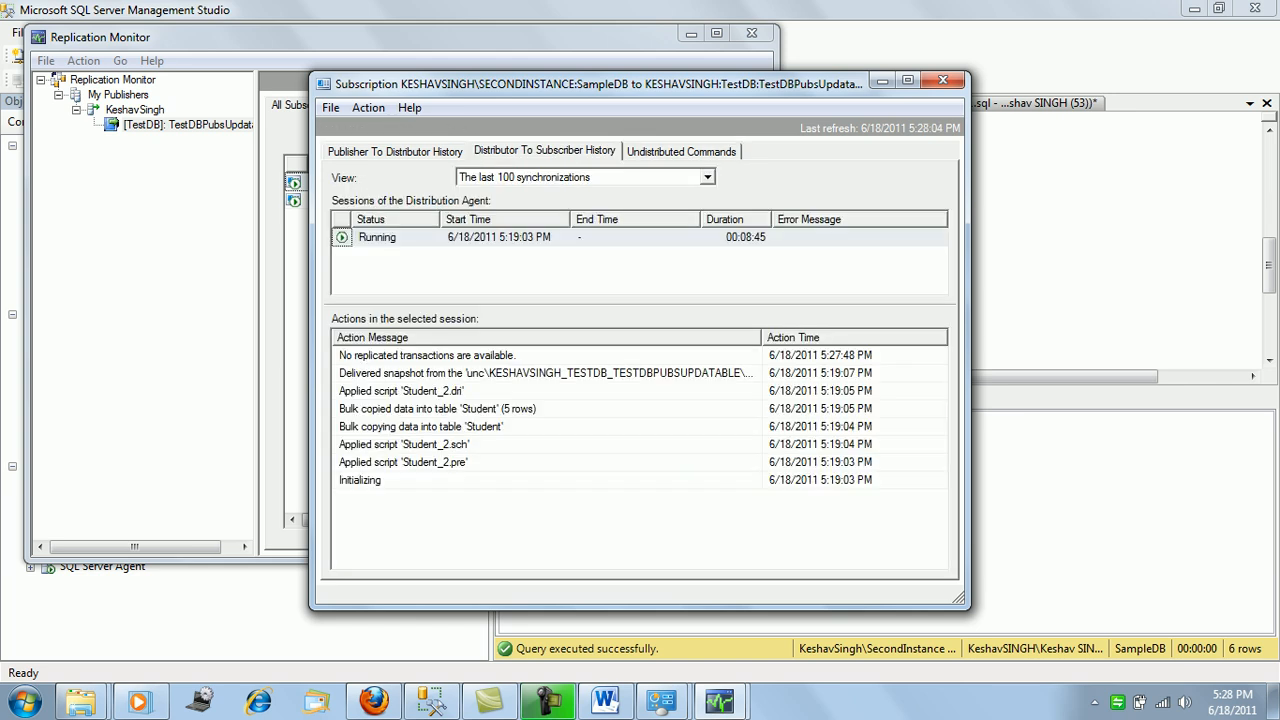
click(942, 80)
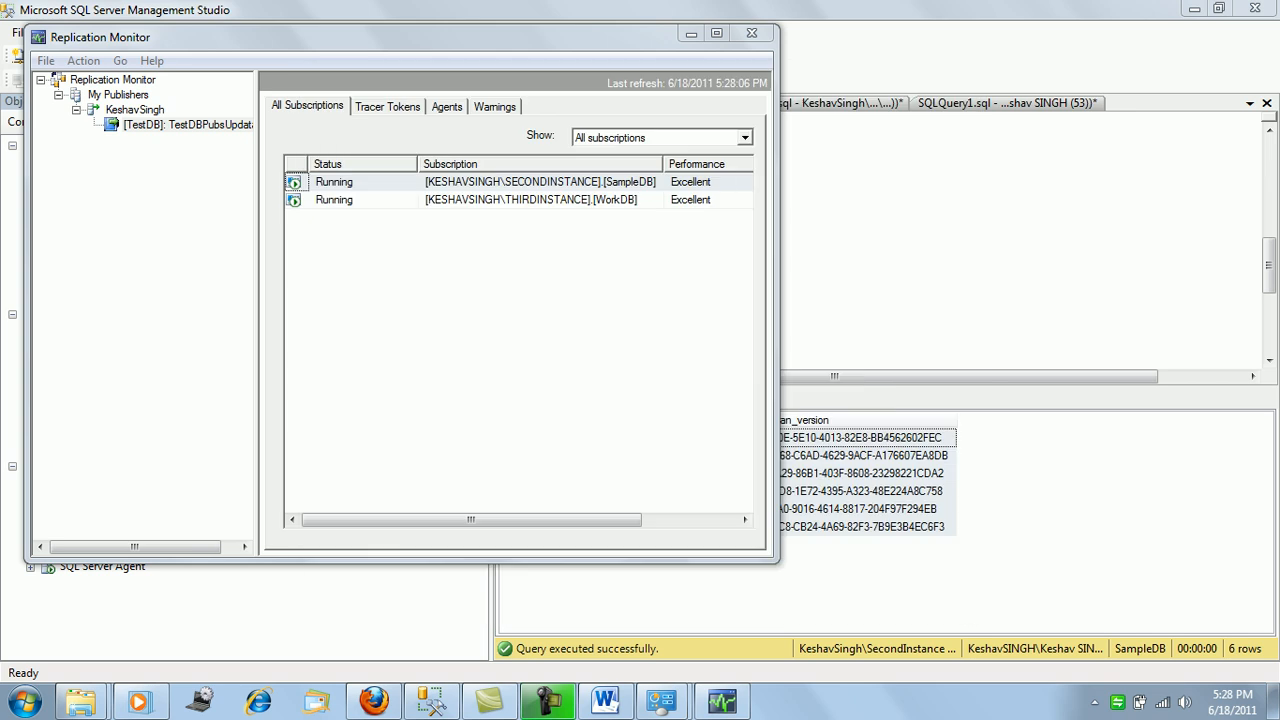